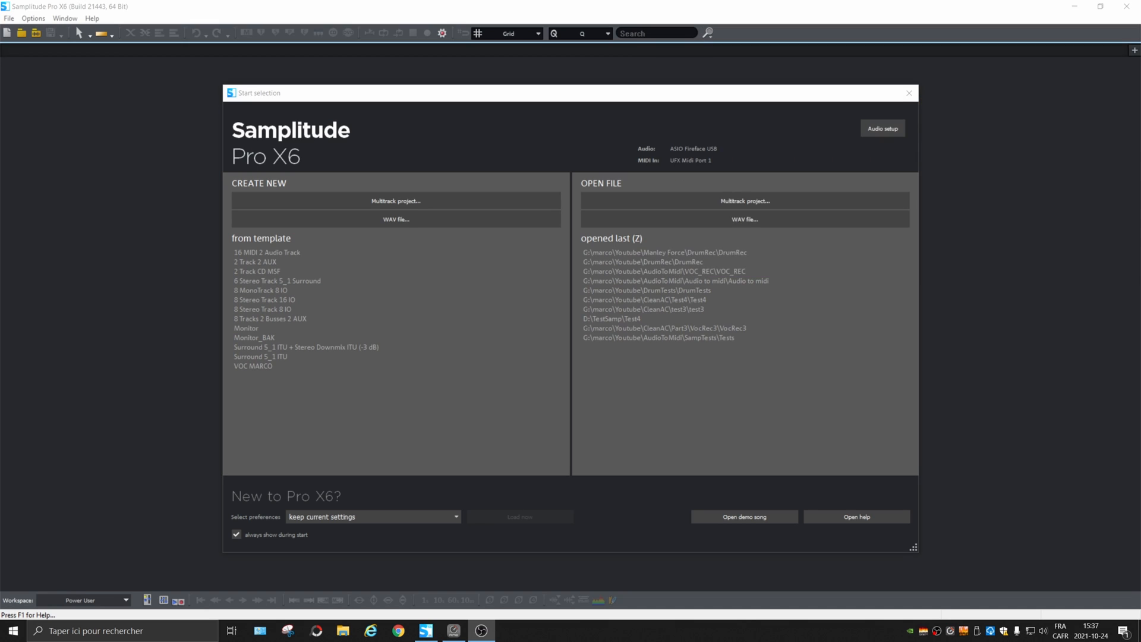
Open the audio setup from the start window and select ASIO Fireface USB as the driver system
{"action": "left_click_drag", "start_coordinate": [399, 95], "coordinate": [402, 88]}
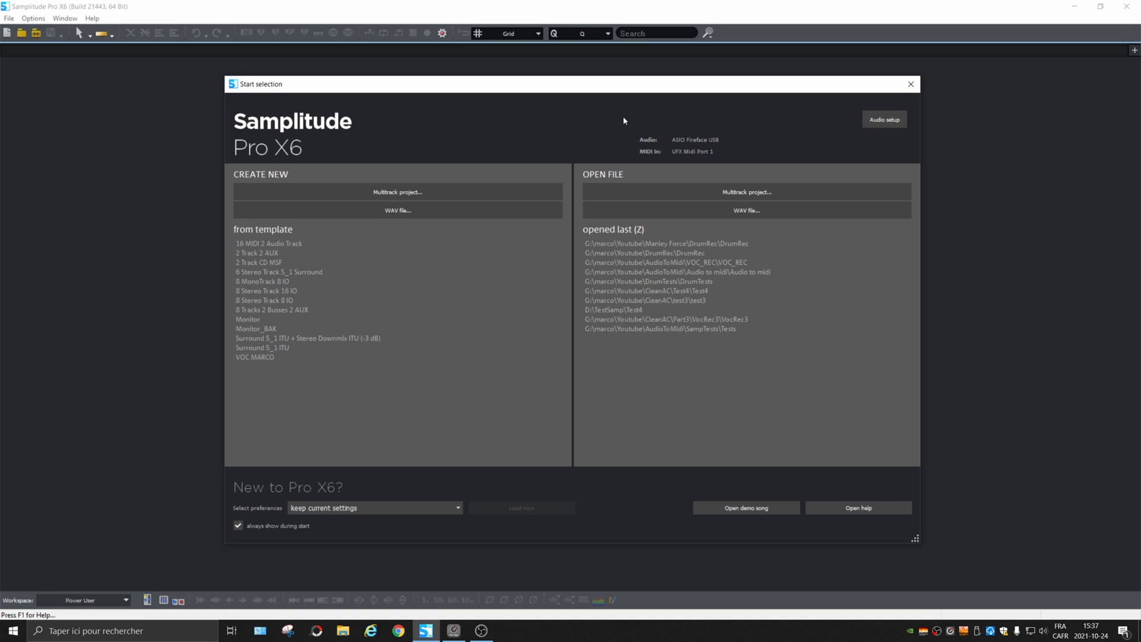
{"action": "left_click", "coordinate": [890, 122]}
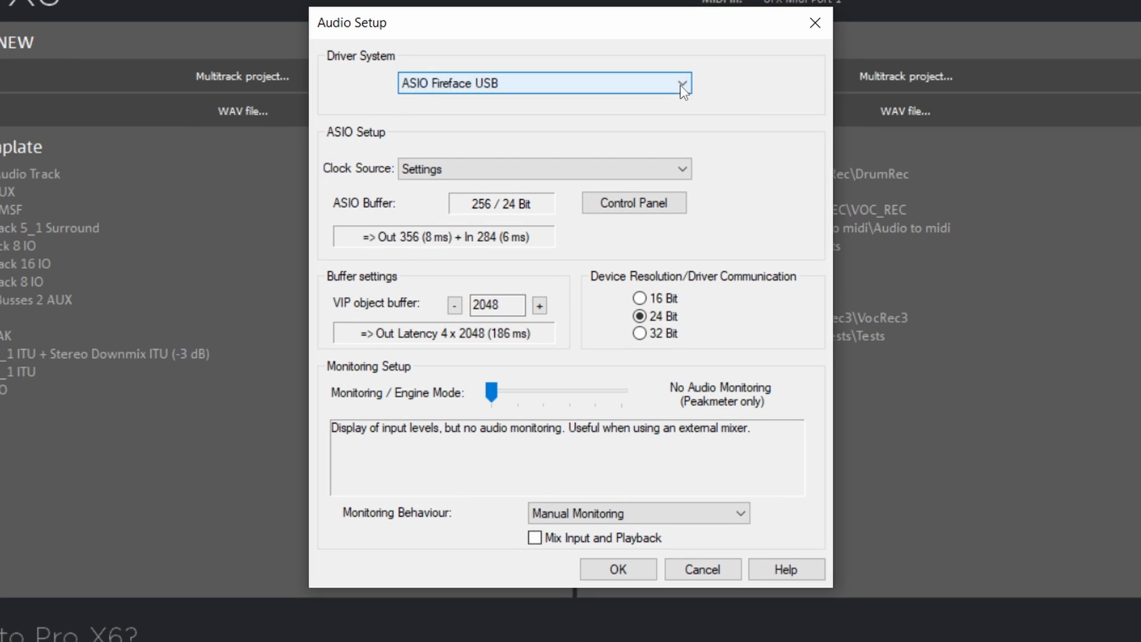
{"action": "left_click", "coordinate": [629, 195]}
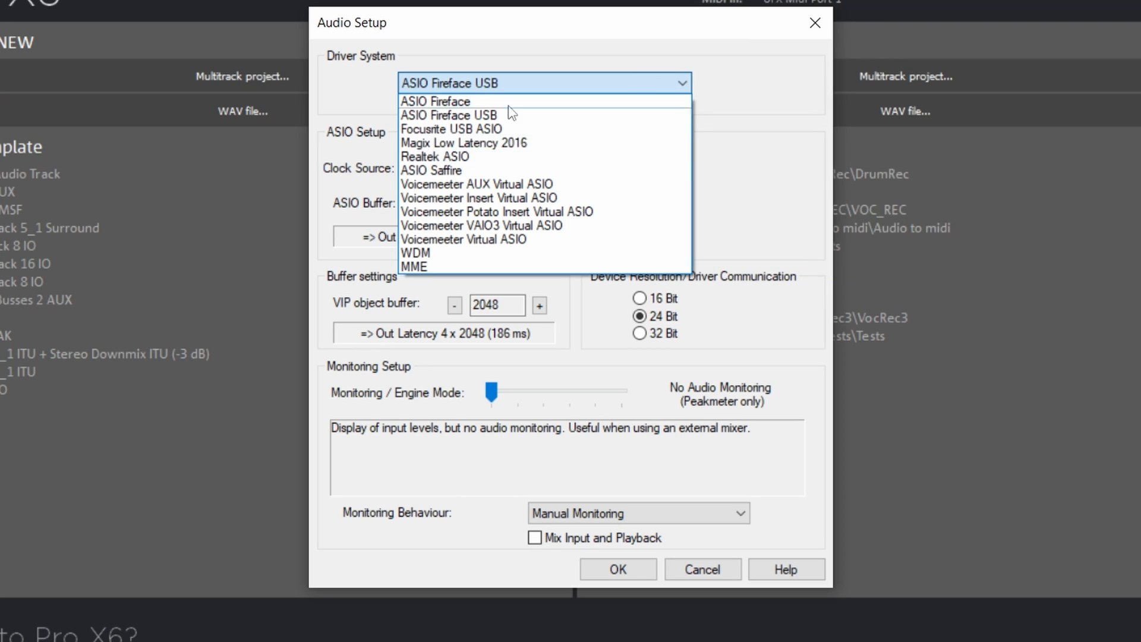
{"action": "left_click", "coordinate": [493, 115]}
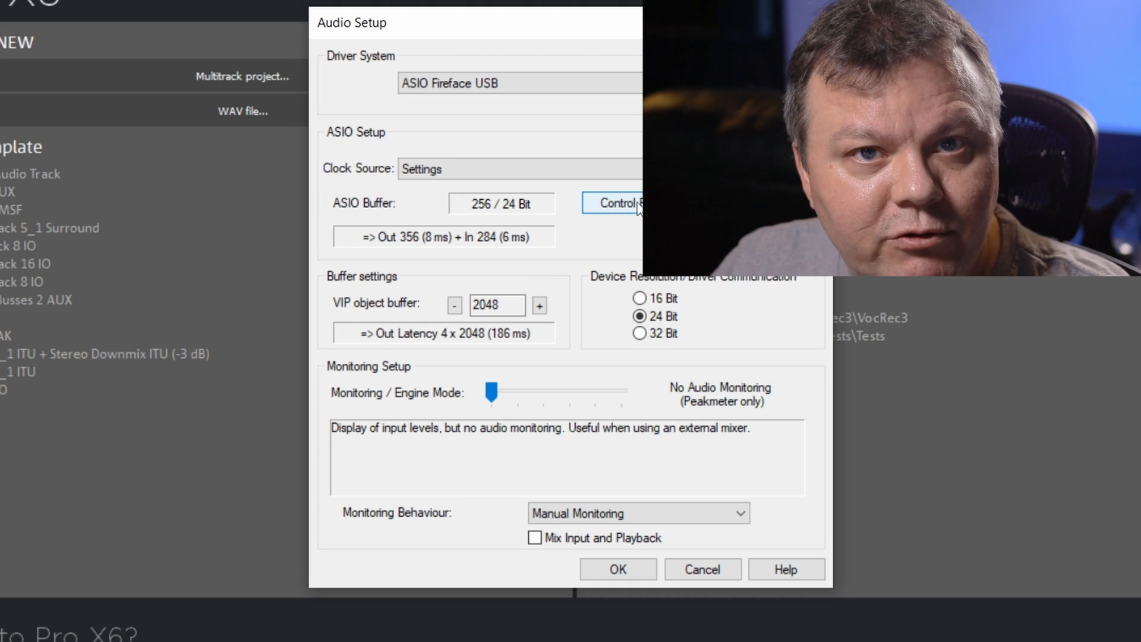
Open the ASIO driver's own settings and select a buffer size of 256 samples
{"action": "left_click", "coordinate": [637, 204]}
{"action": "left_click_drag", "start_coordinate": [582, 260], "coordinate": [482, 104]}
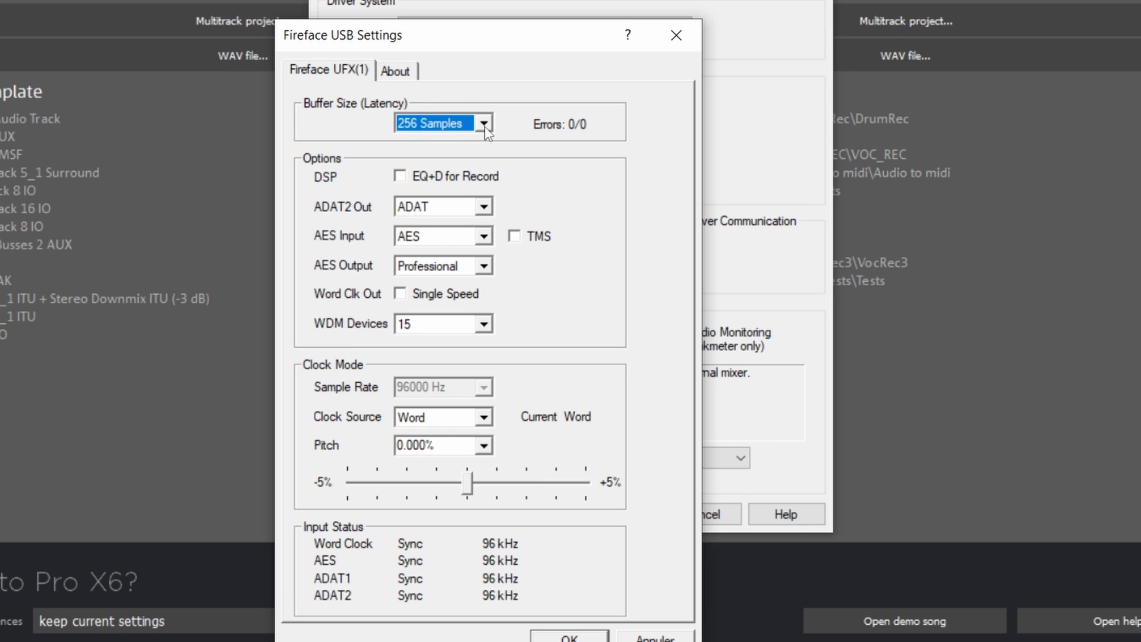
{"action": "left_click", "coordinate": [484, 124]}
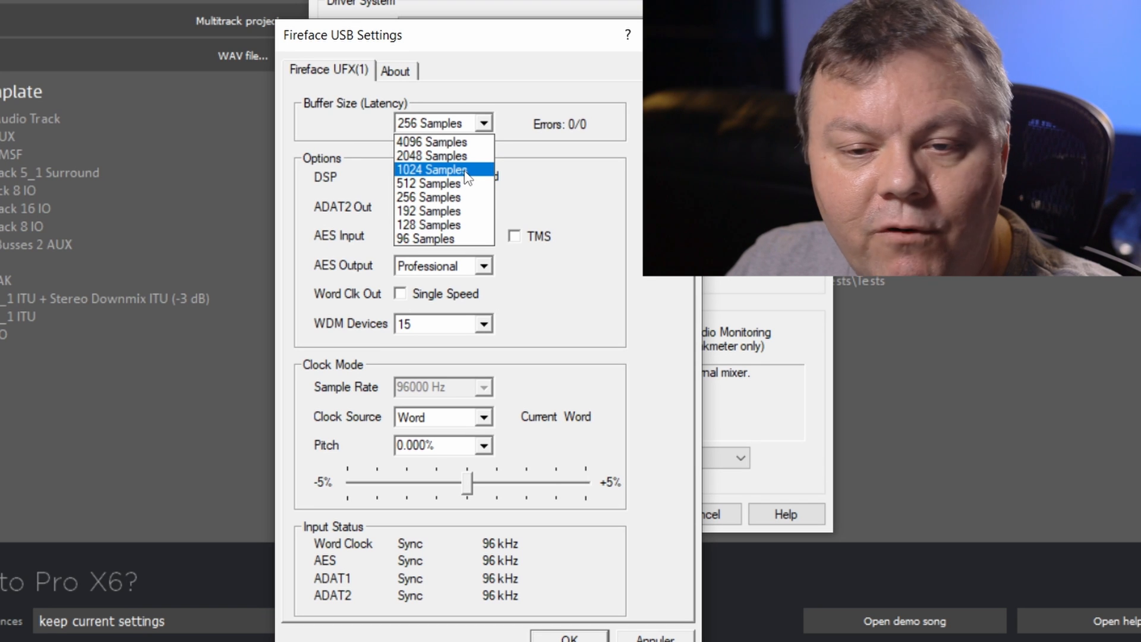
{"action": "left_click", "coordinate": [441, 197]}
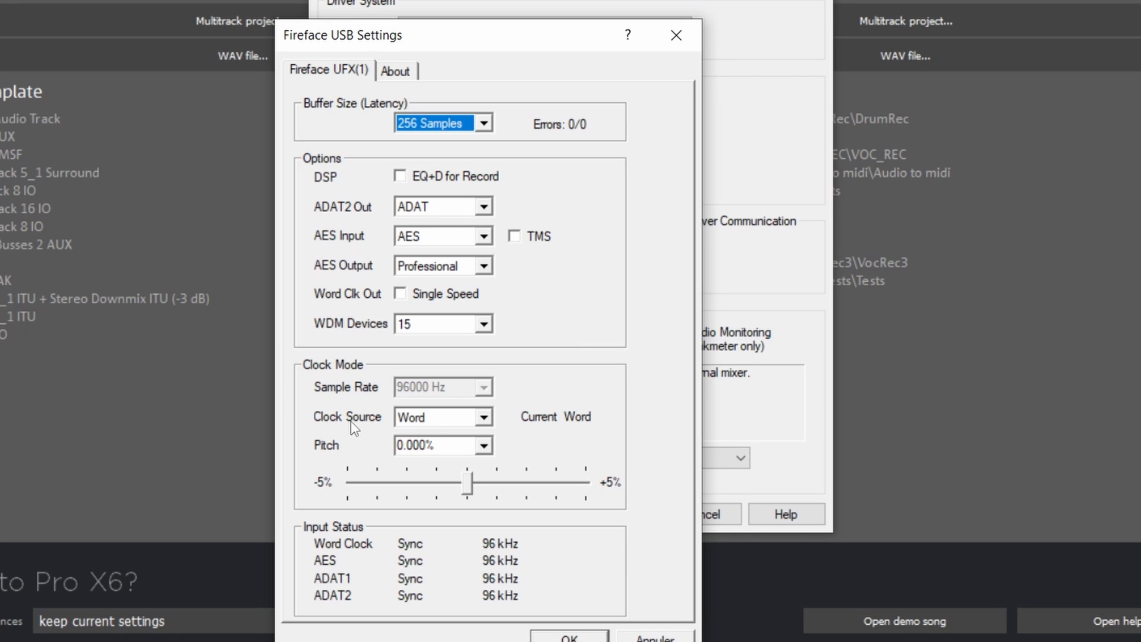
Check the available clock sources, keep Word as the source and accept the Fireface USB settings
{"action": "left_click", "coordinate": [485, 417]}
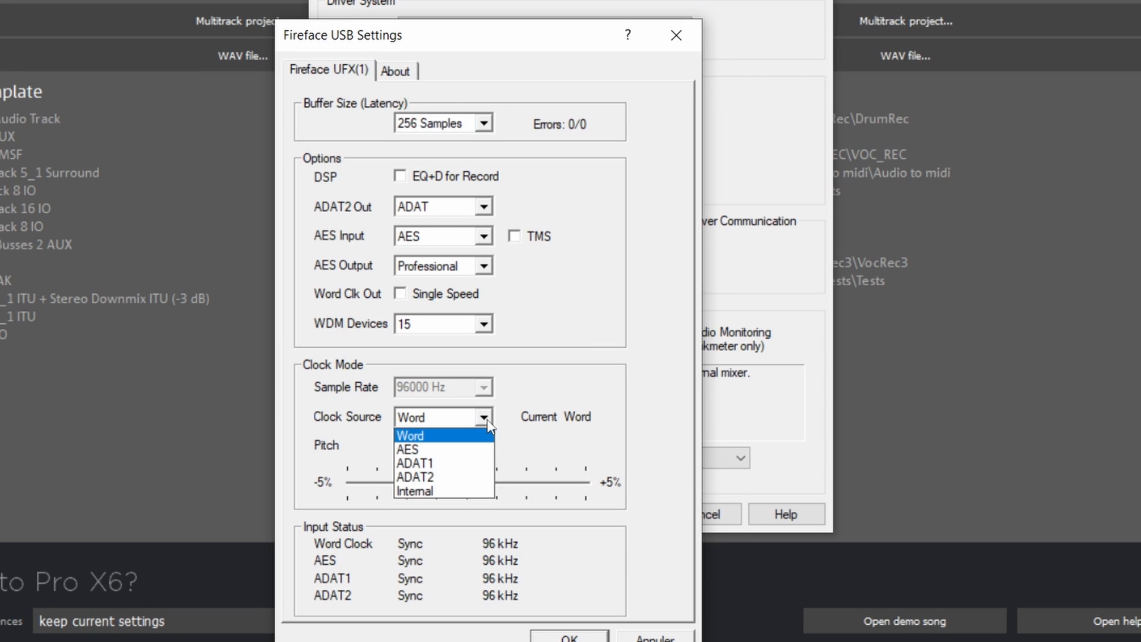
{"action": "left_click", "coordinate": [624, 330]}
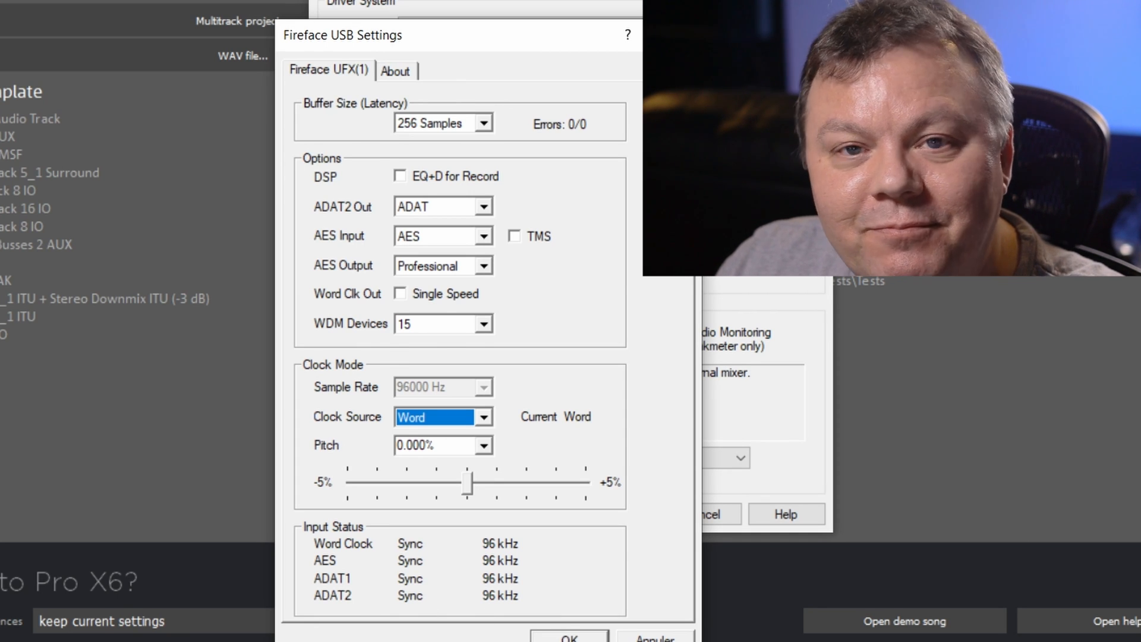
{"action": "left_click", "coordinate": [564, 638]}
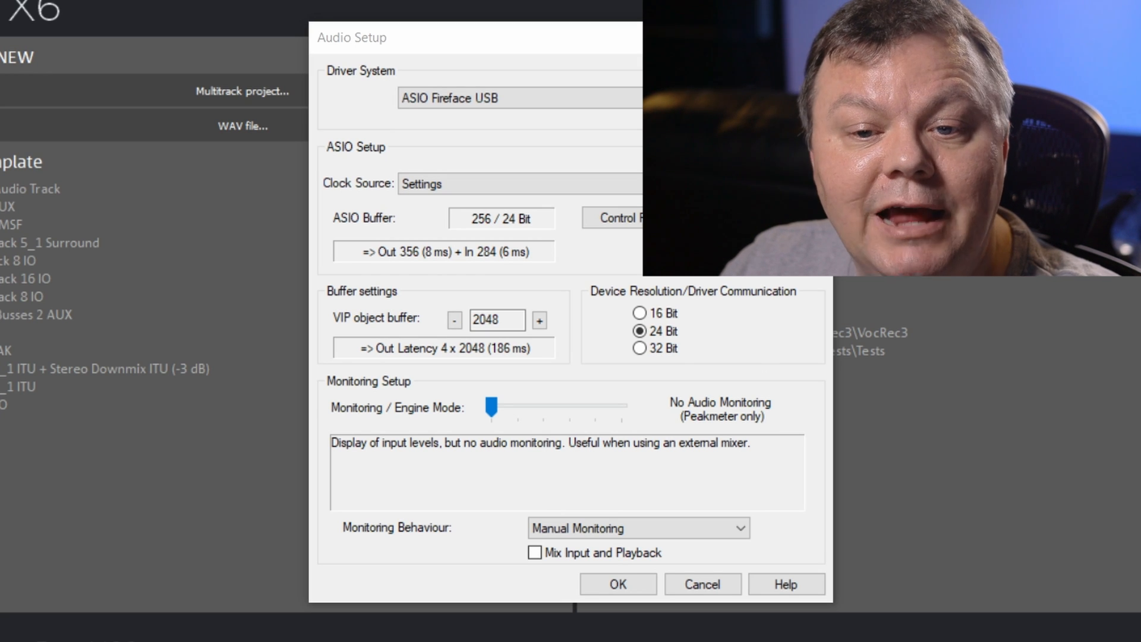
Set the monitoring mode to Mixer FX Monitoring / Hybrid Engine and accept the audio setup
{"action": "left_click_drag", "start_coordinate": [492, 408], "coordinate": [656, 409]}
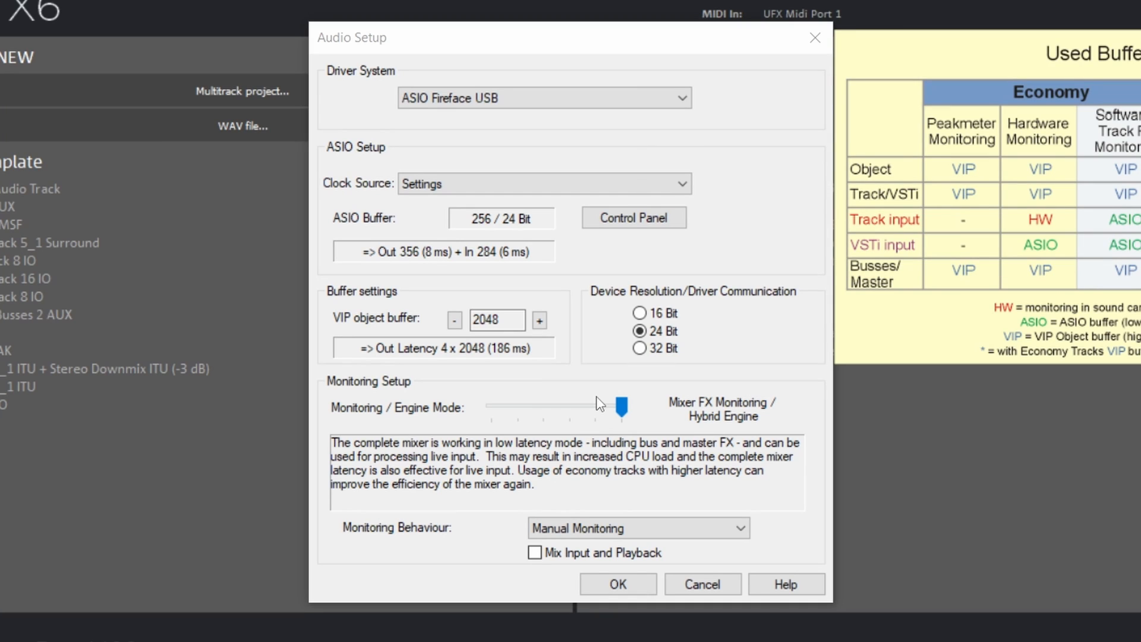
{"action": "left_click", "coordinate": [372, 224]}
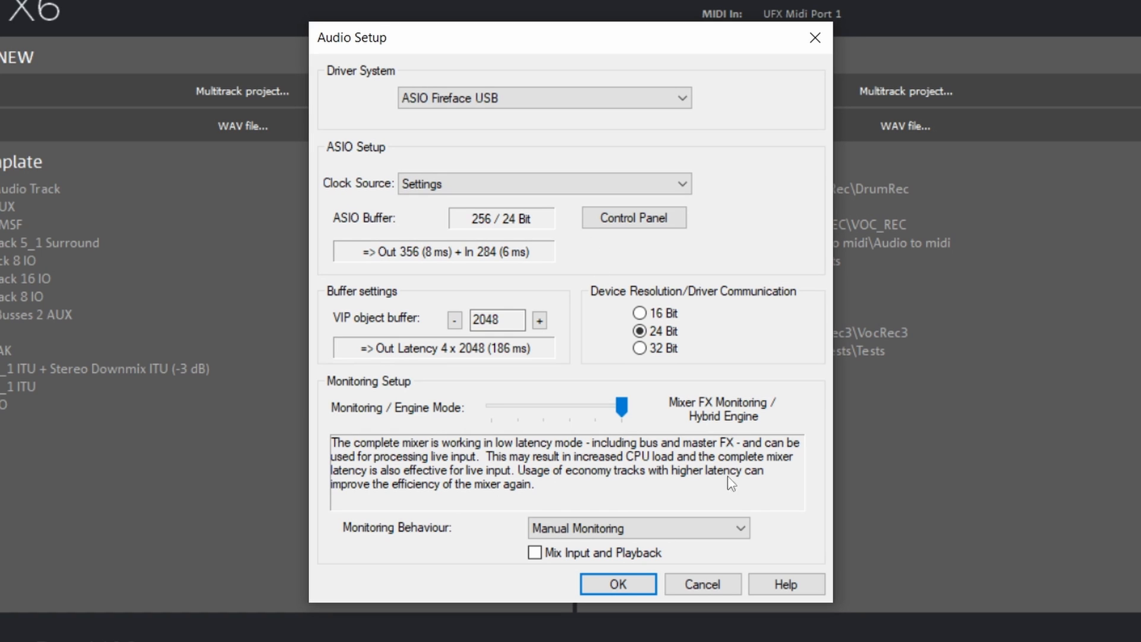
{"action": "left_click", "coordinate": [618, 584]}
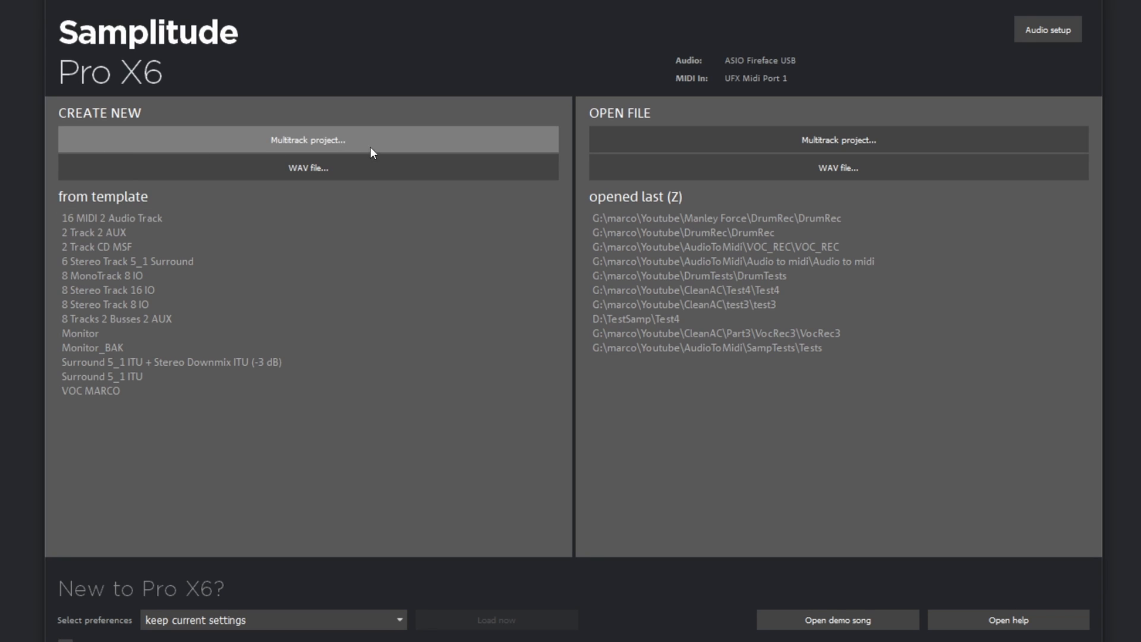
Start a new multitrack project and browse for its file path to the Beginner Samp folder inside Youtube
{"action": "left_click", "coordinate": [327, 140]}
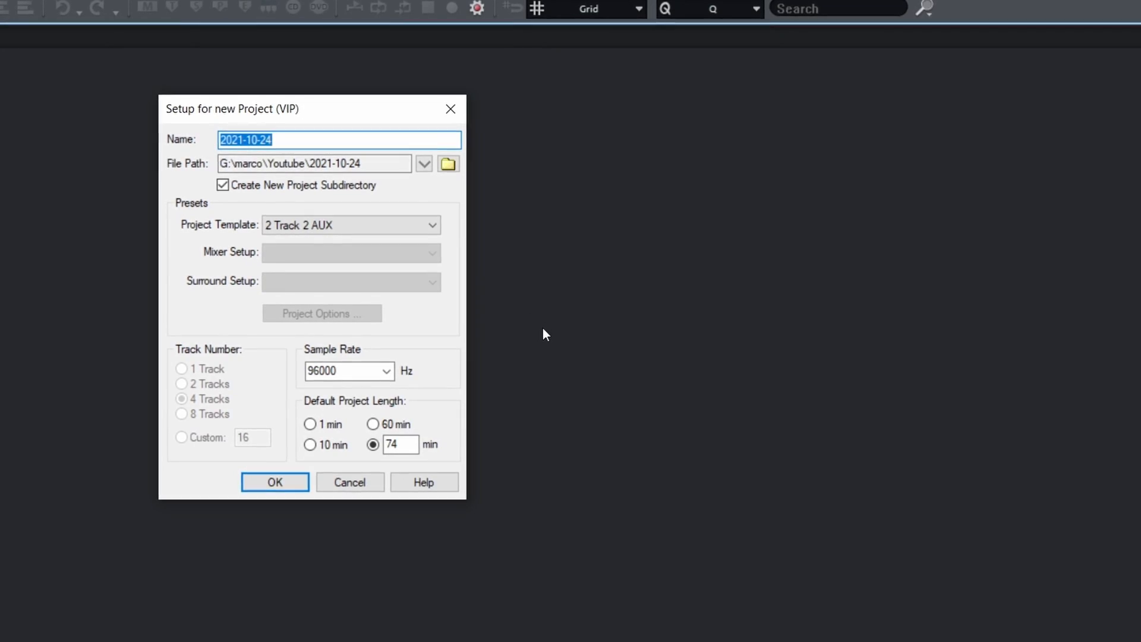
{"action": "left_click", "coordinate": [293, 163]}
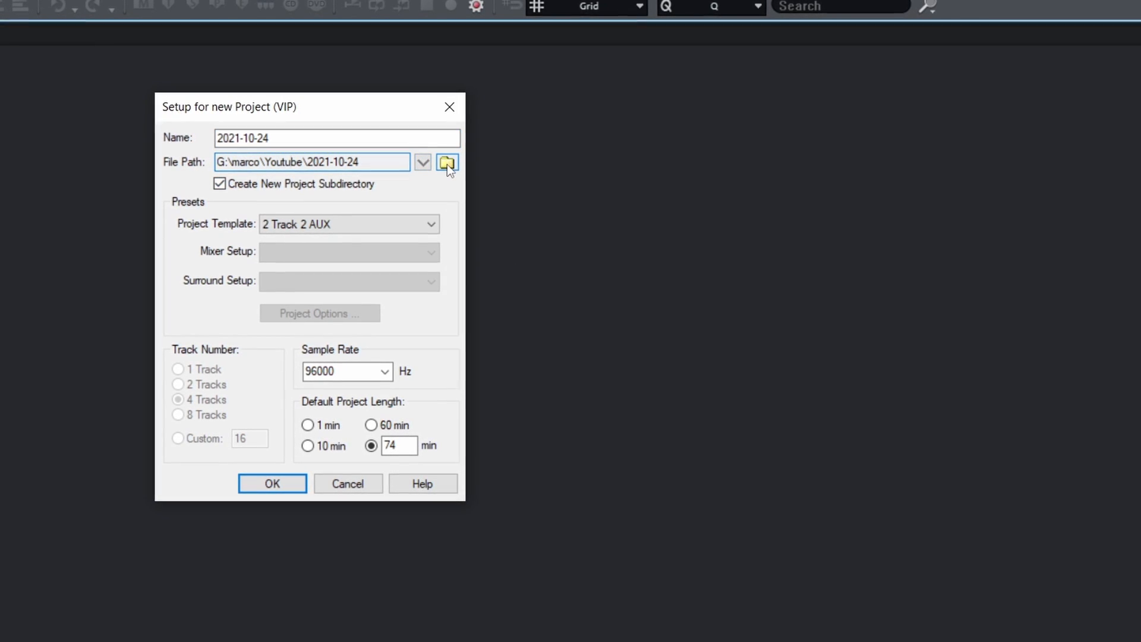
{"action": "left_click", "coordinate": [448, 162]}
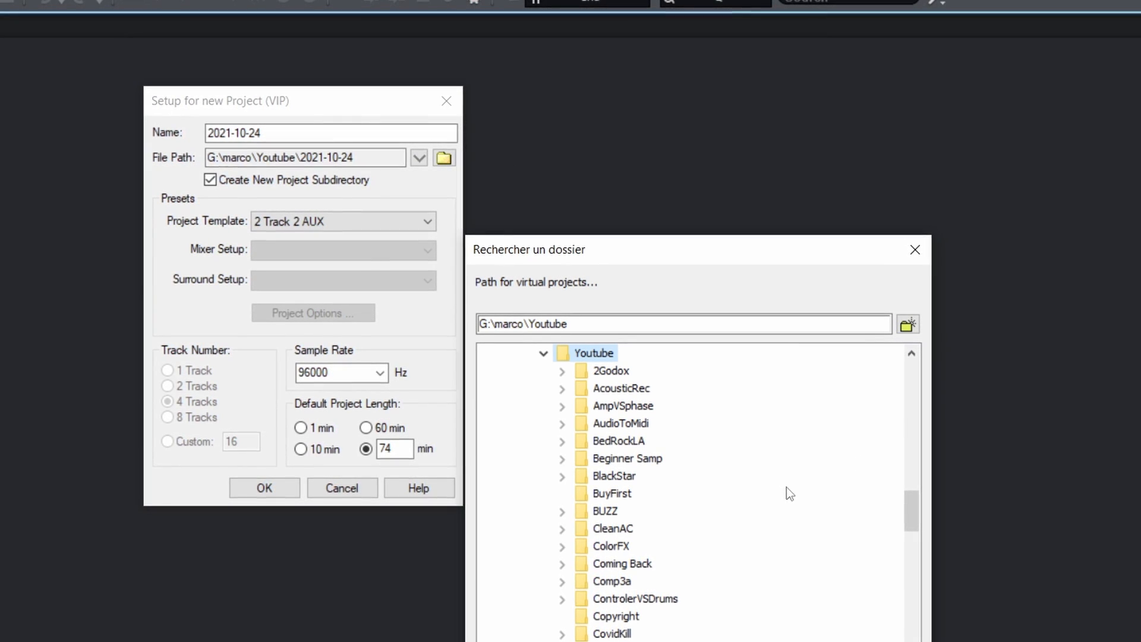
{"action": "left_click", "coordinate": [561, 459]}
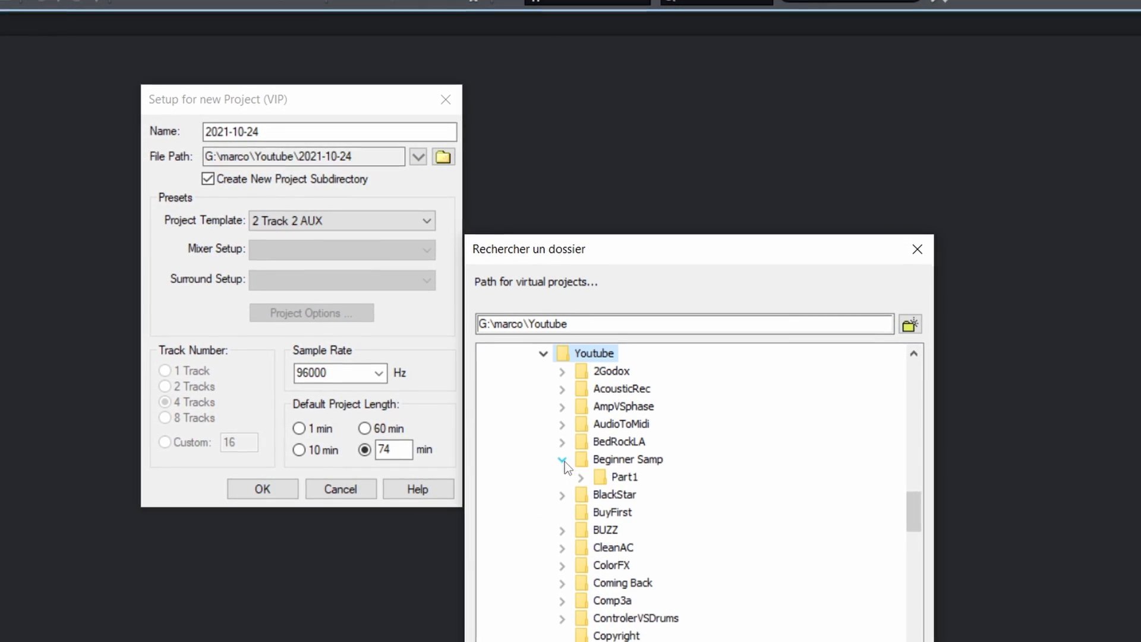
{"action": "left_click", "coordinate": [631, 460]}
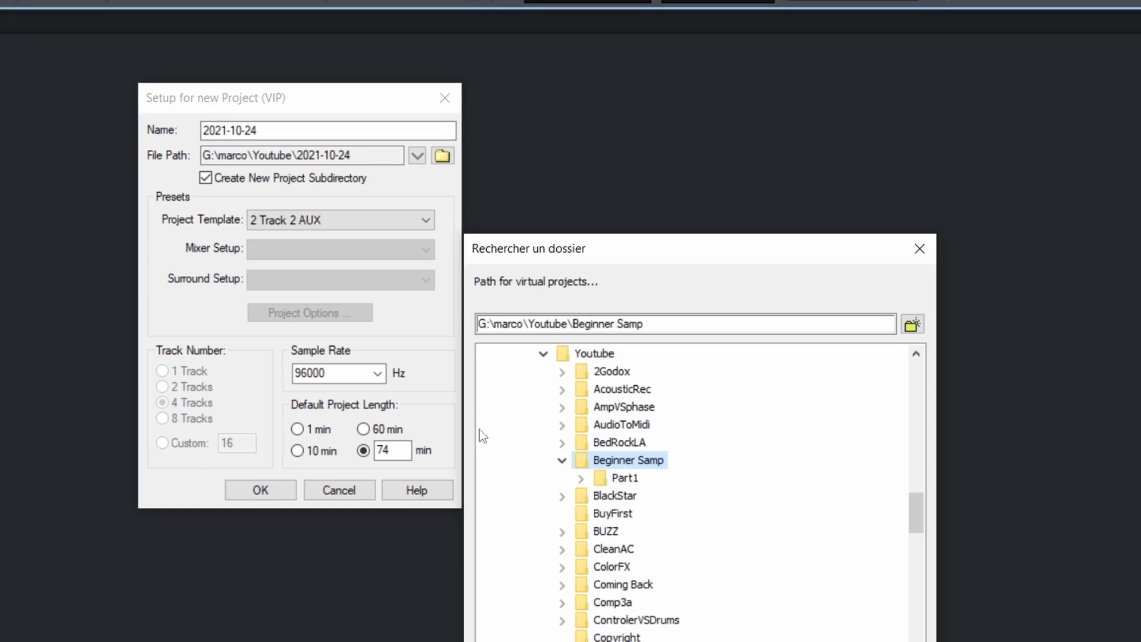
Create a subfolder named BeginnersSamp inside Beginner Samp and accept it as the project's file path
{"action": "left_click", "coordinate": [912, 324]}
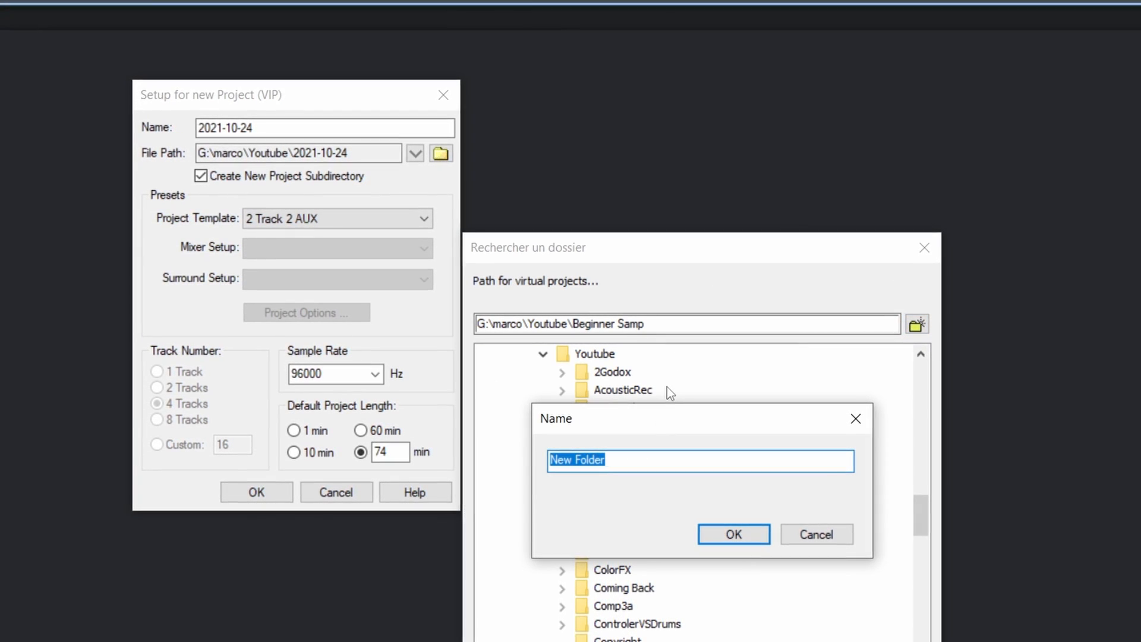
{"action": "type", "text": "Big"}
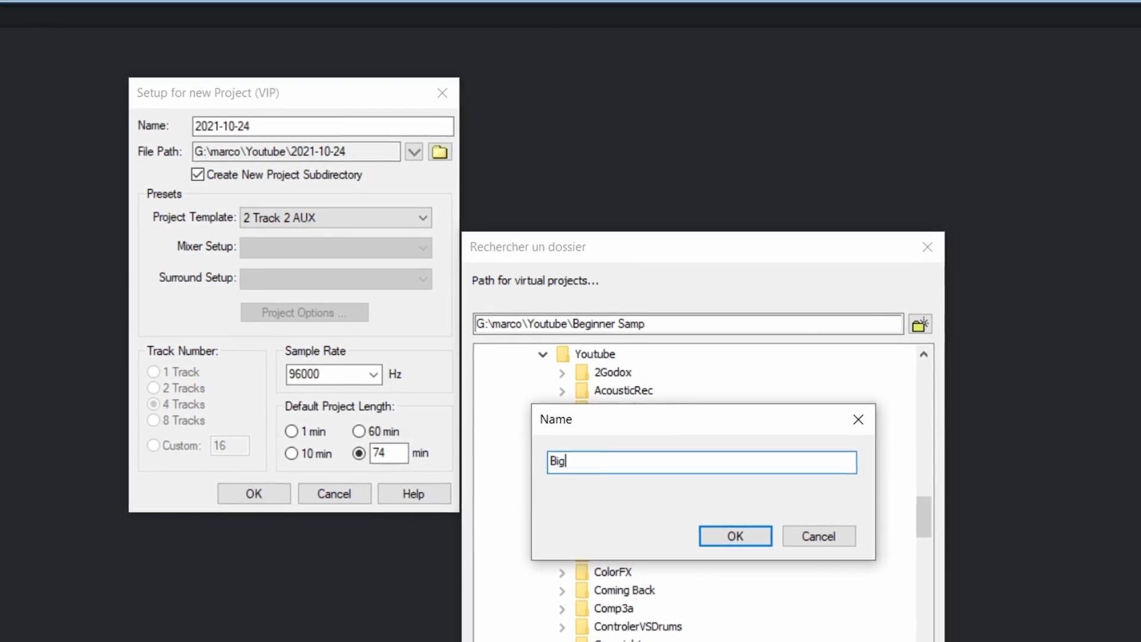
{"action": "key", "text": "BackSpace"}
{"action": "key", "text": "BackSpace"}
{"action": "type", "text": "e"}
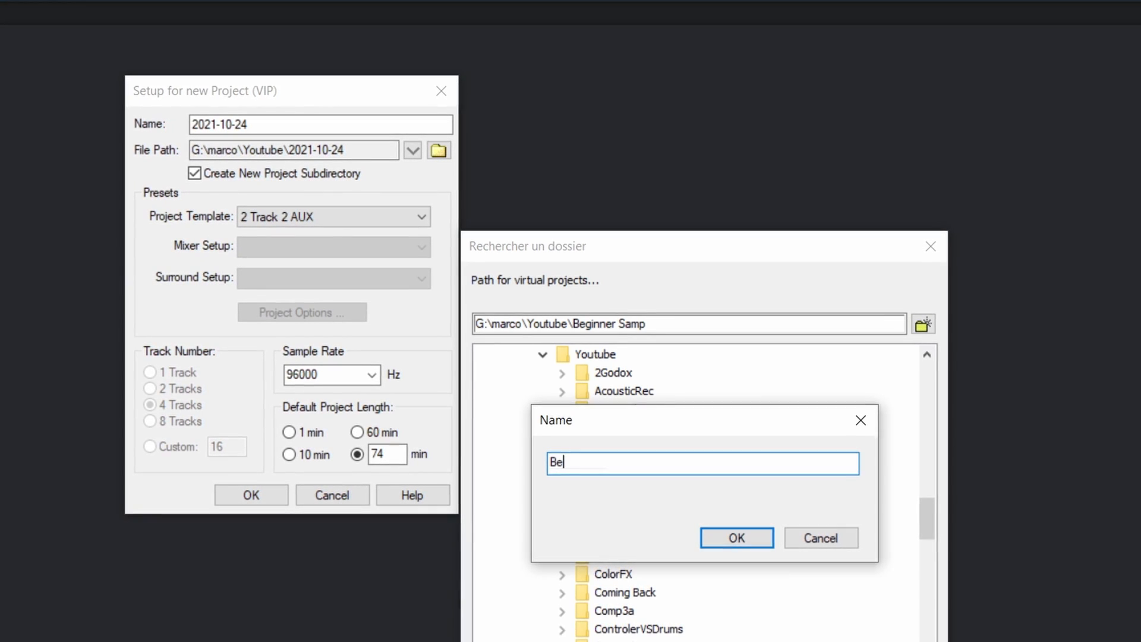
{"action": "type", "text": "ginners"}
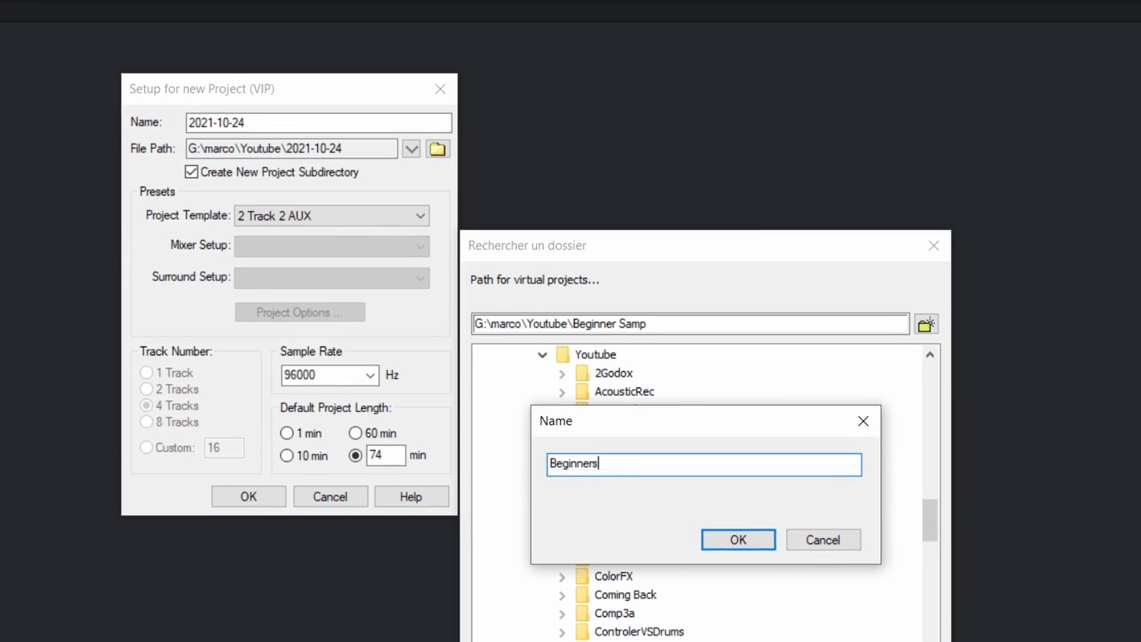
{"action": "type", "text": "Samp"}
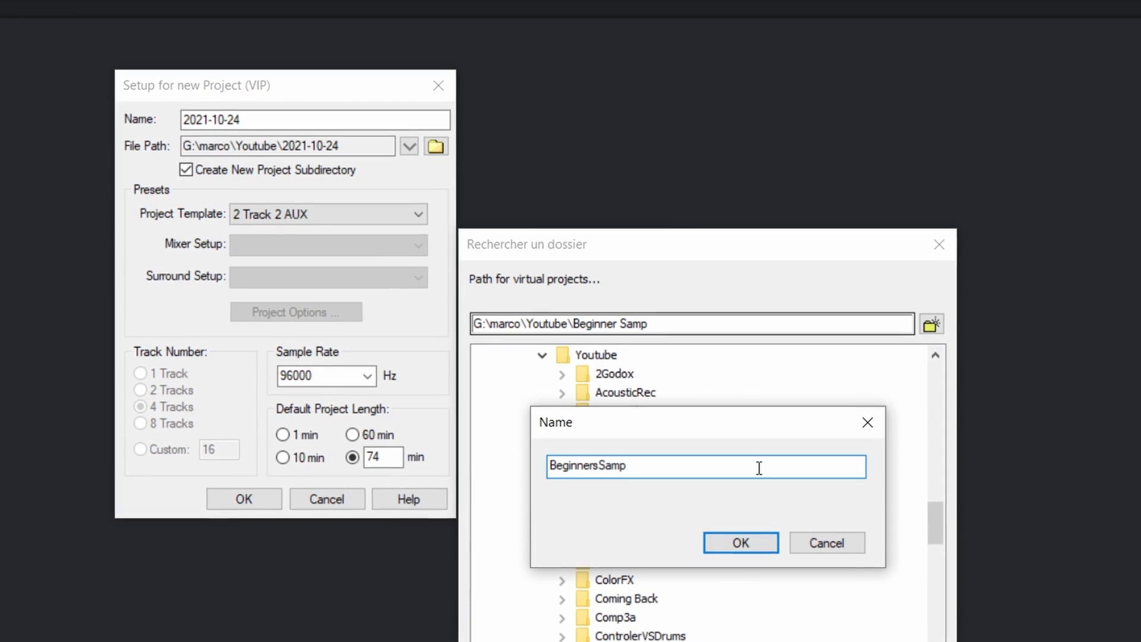
{"action": "left_click", "coordinate": [742, 543]}
{"action": "key", "text": "Return"}
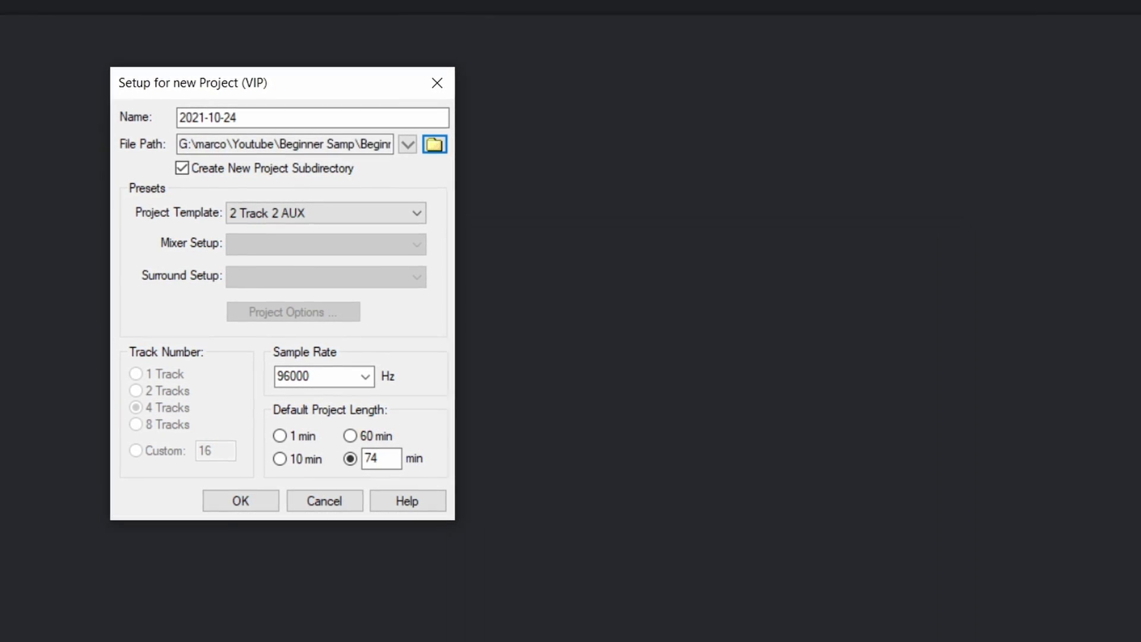
Name the new project Part1
{"action": "left_click_drag", "start_coordinate": [390, 113], "coordinate": [117, 113]}
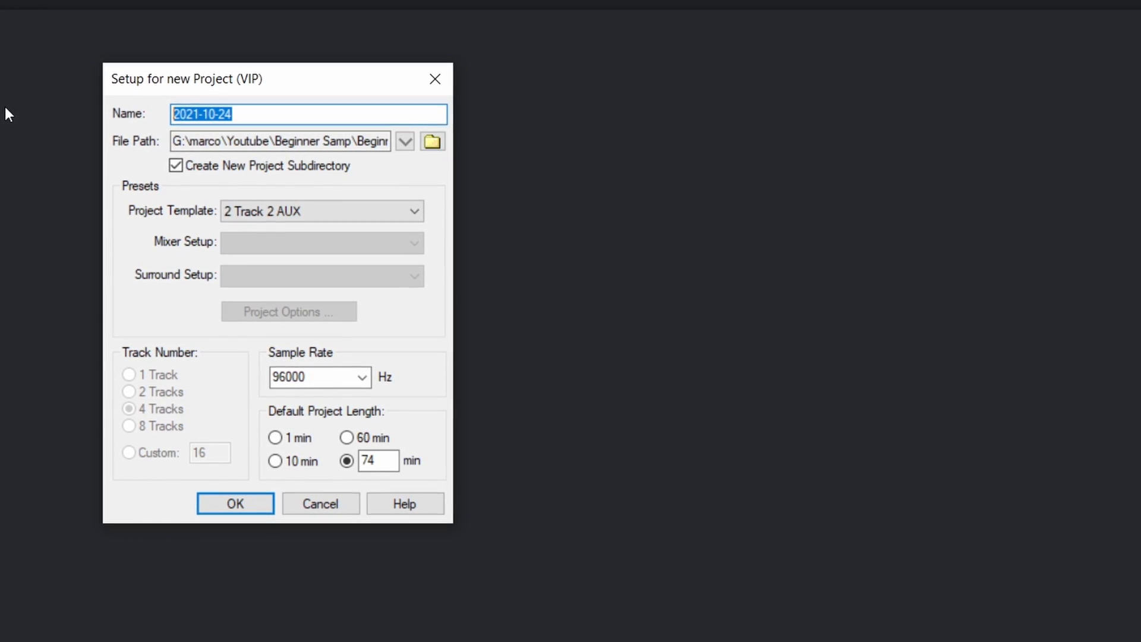
{"action": "type", "text": "Part"}
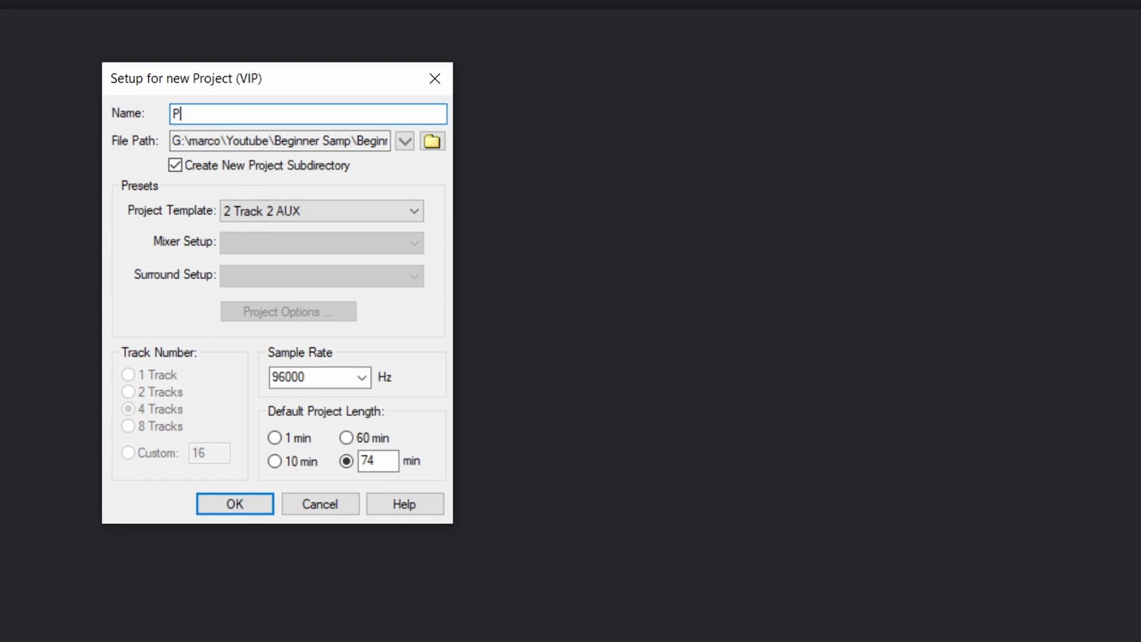
{"action": "type", "text": " 1"}
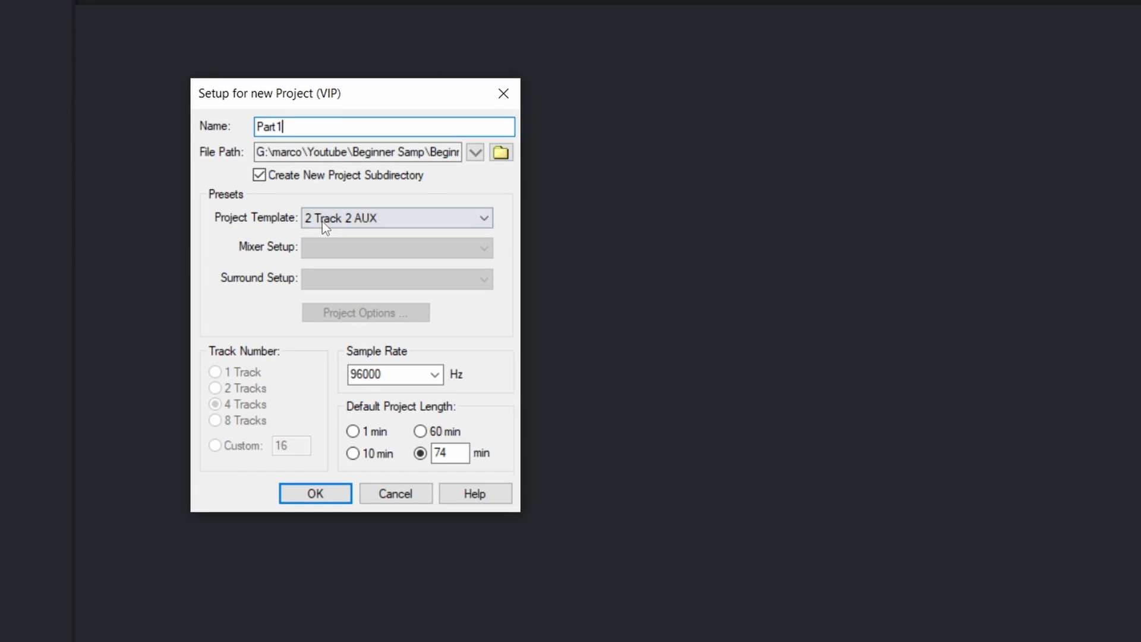
Choose the 2 Track 2 AUX project template and create the project, overwriting the existing Part1.VIP
{"action": "left_click", "coordinate": [414, 223]}
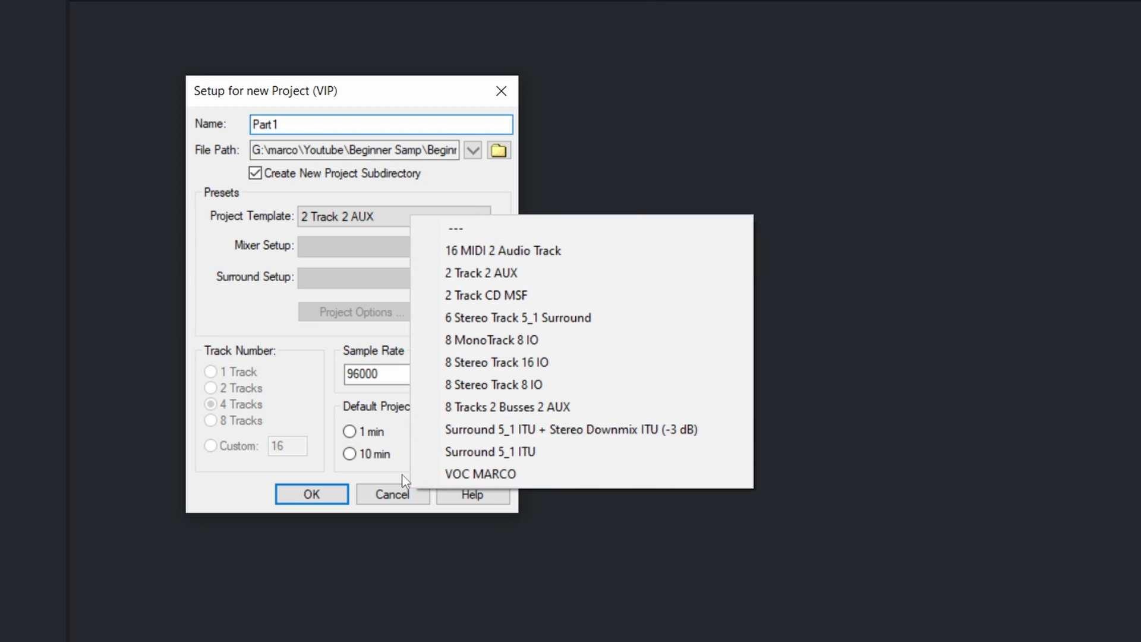
{"action": "left_click", "coordinate": [482, 273]}
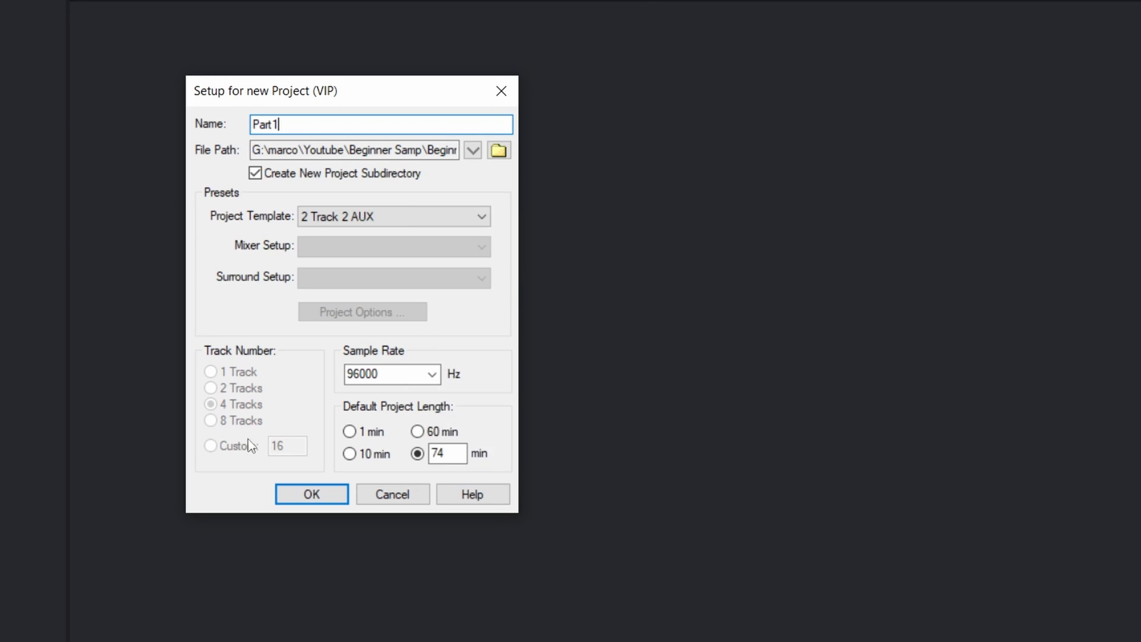
{"action": "key", "text": "Return"}
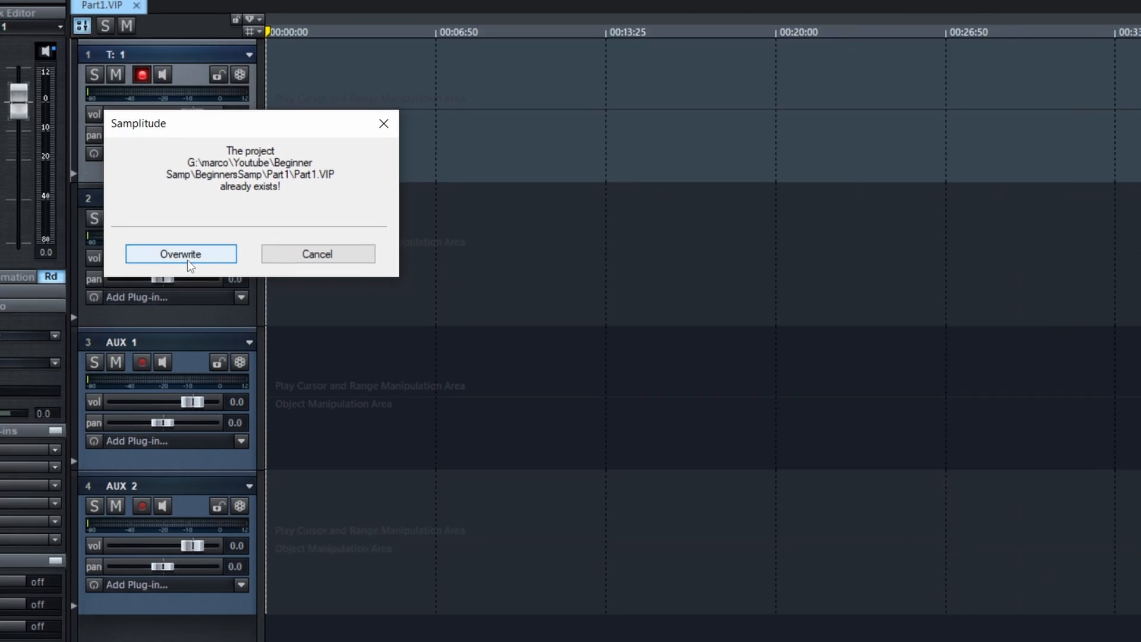
{"action": "left_click", "coordinate": [187, 259]}
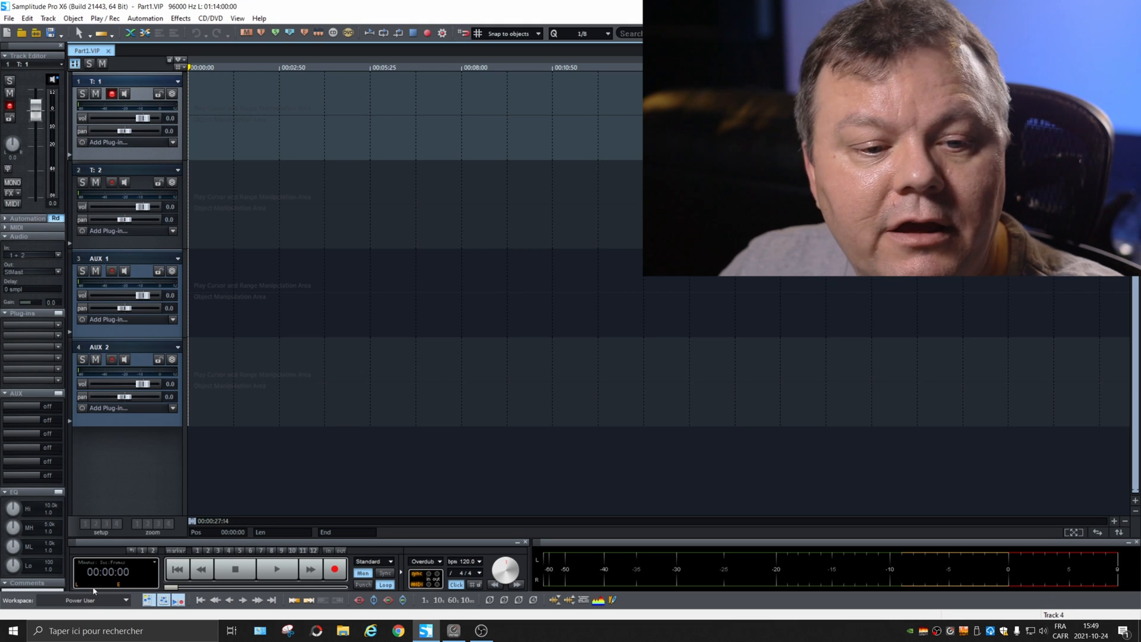
Switch the workspace to Big Icons
{"action": "left_click", "coordinate": [126, 601]}
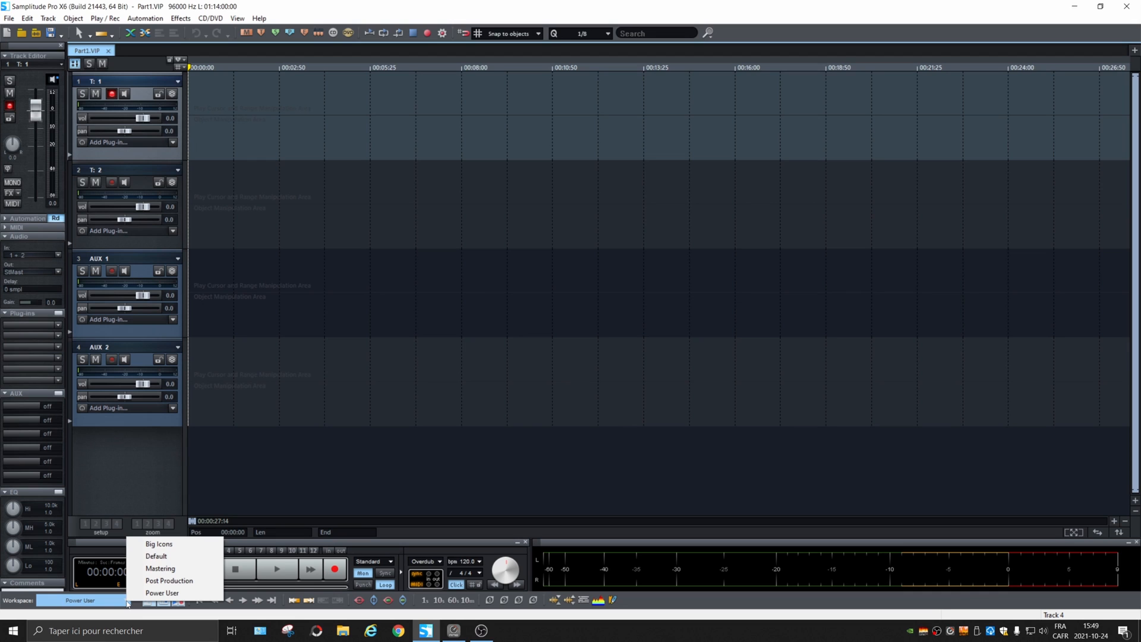
{"action": "left_click", "coordinate": [180, 545]}
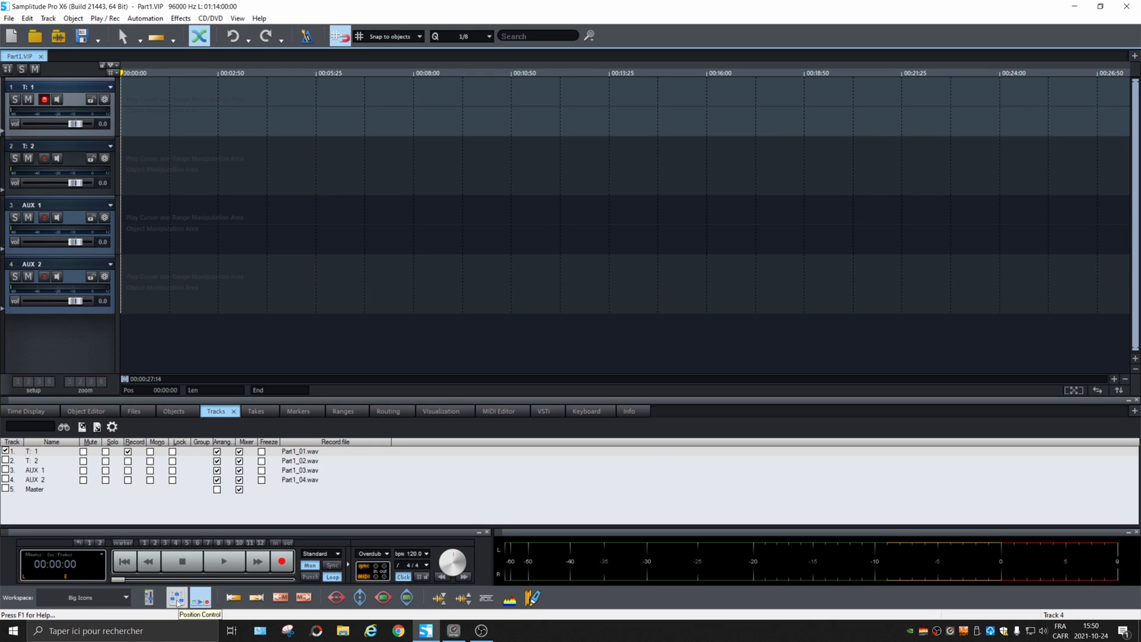
Show the Mixer window, move it clear of the track headers, and display the Track Editor beside the tracks
{"action": "left_click", "coordinate": [177, 600]}
{"action": "left_click_drag", "start_coordinate": [488, 34], "coordinate": [704, 15]}
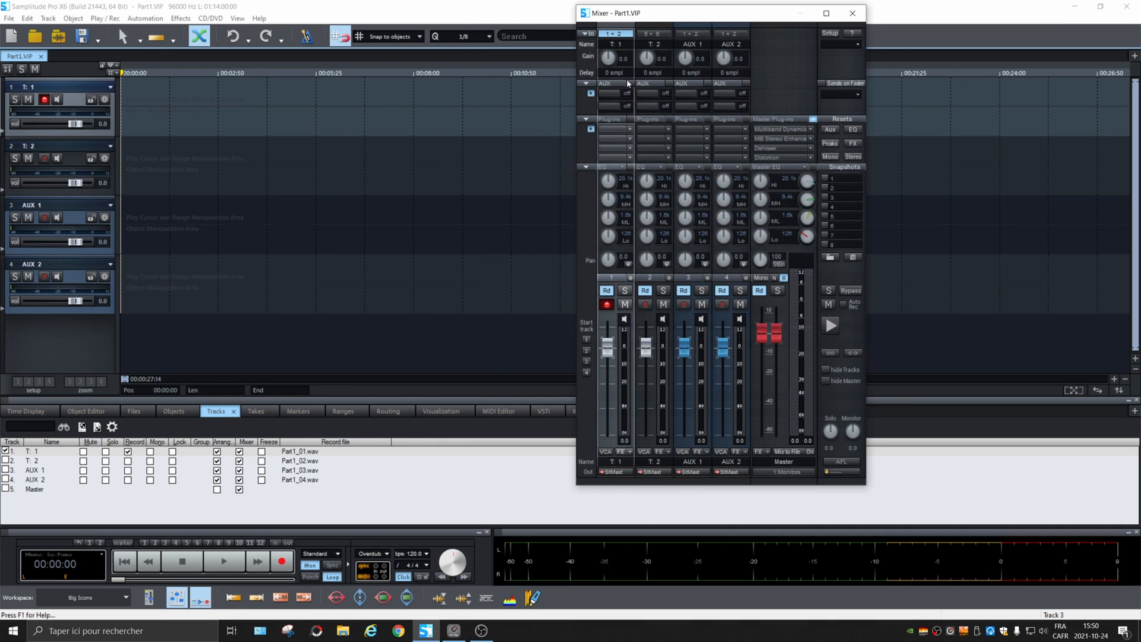
{"action": "left_click", "coordinate": [3, 77]}
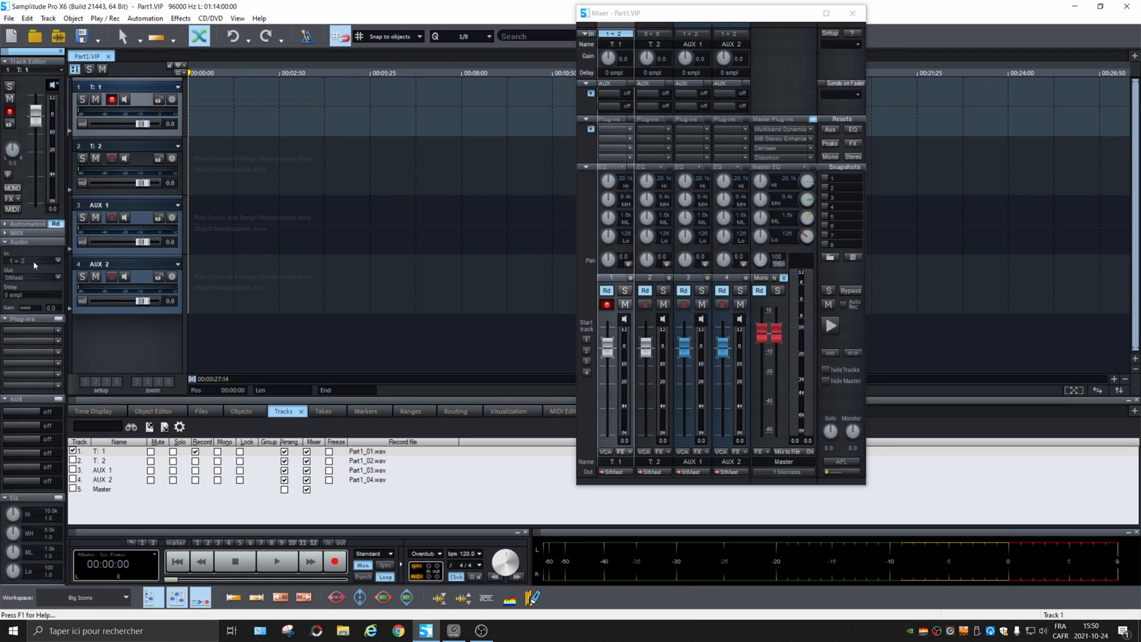
Move the Mixer window beside the track headers and open the name of track 1 for editing
{"action": "left_click_drag", "start_coordinate": [647, 13], "coordinate": [272, 37]}
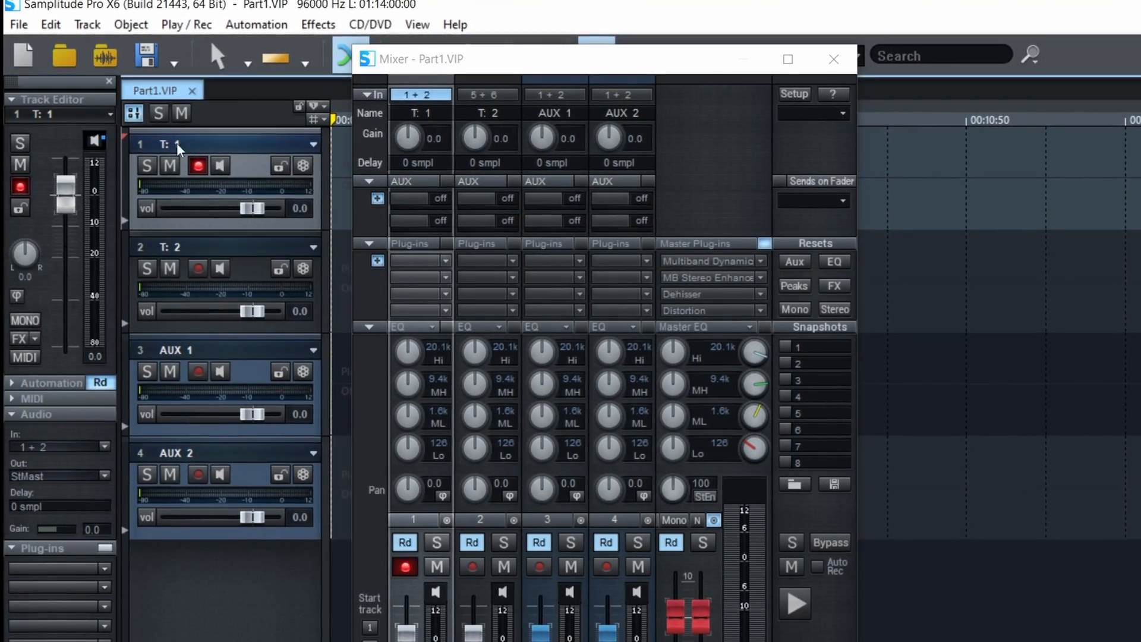
{"action": "double_click", "coordinate": [178, 145]}
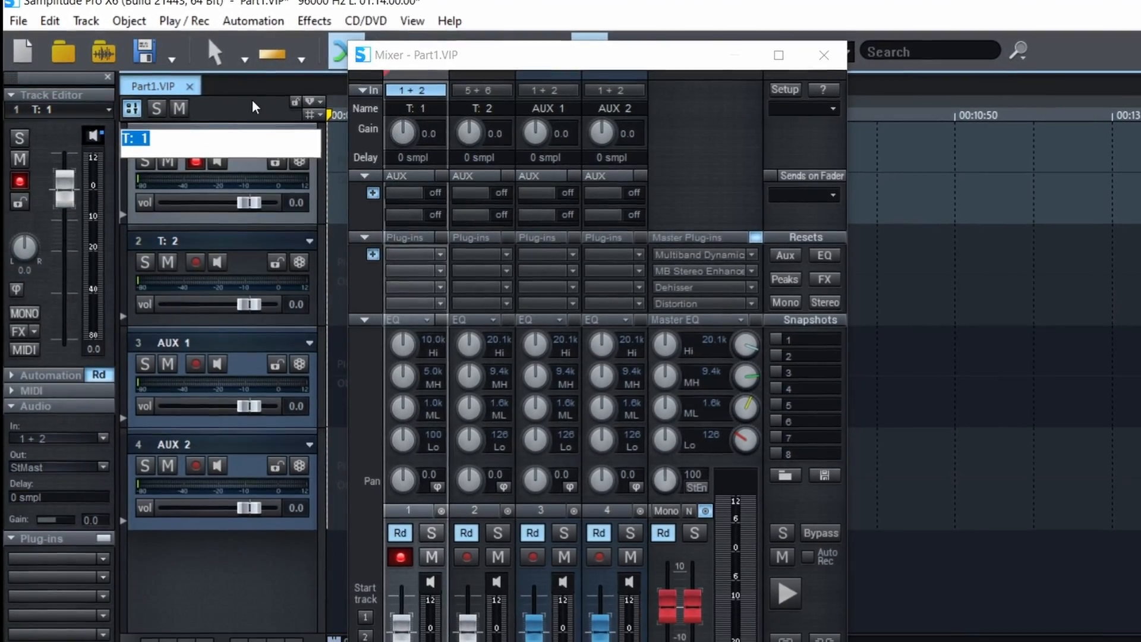
{"action": "left_click", "coordinate": [252, 107]}
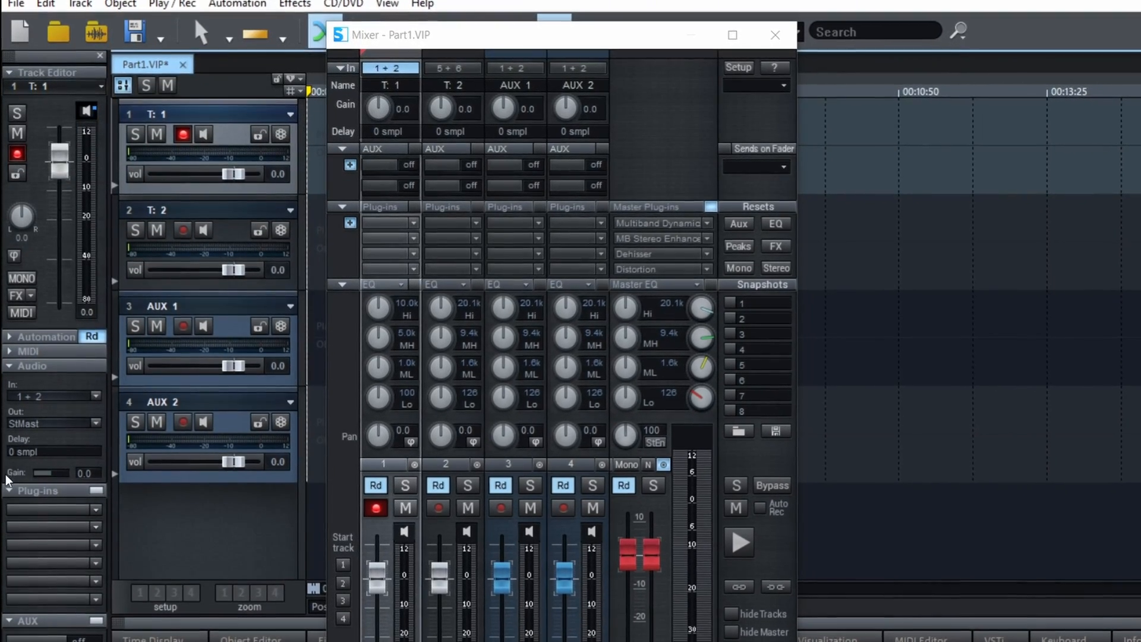
Set the gain of track 1 to 0.9
{"action": "mouse_move", "coordinate": [51, 474]}
{"action": "left_mouse_down"}
{"action": "mouse_move", "coordinate": [41, 475]}
{"action": "mouse_move", "coordinate": [52, 465]}
{"action": "left_mouse_up"}
{"action": "left_click_drag", "start_coordinate": [373, 104], "coordinate": [375, 108]}
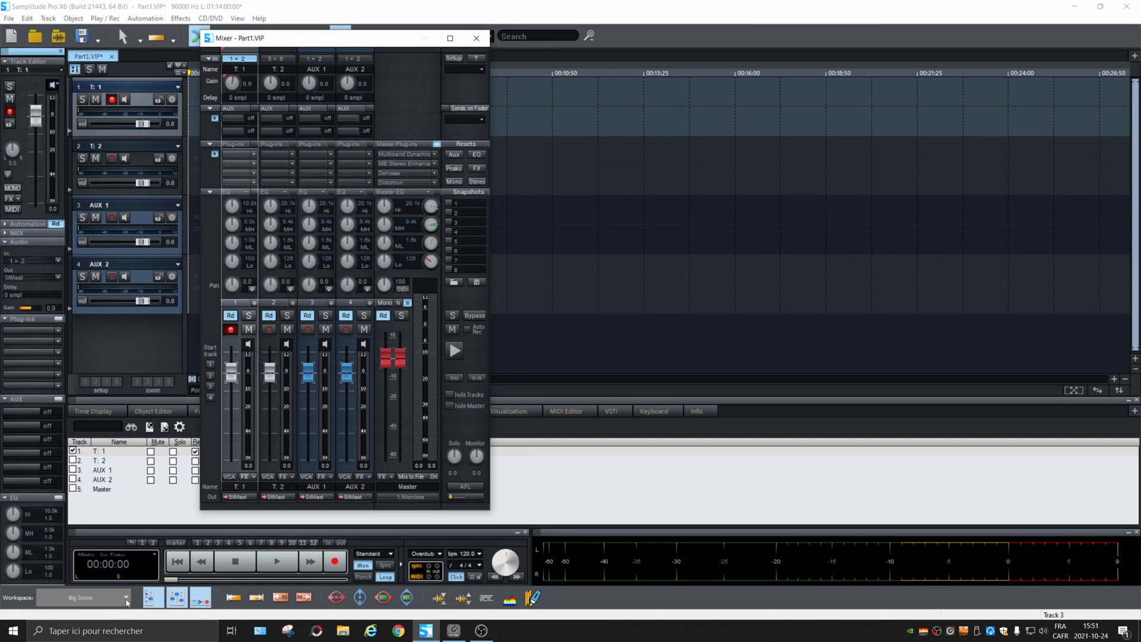
Switch the workspace to Default and collapse the docked Tracks manager
{"action": "left_click", "coordinate": [126, 598]}
{"action": "left_click", "coordinate": [156, 552]}
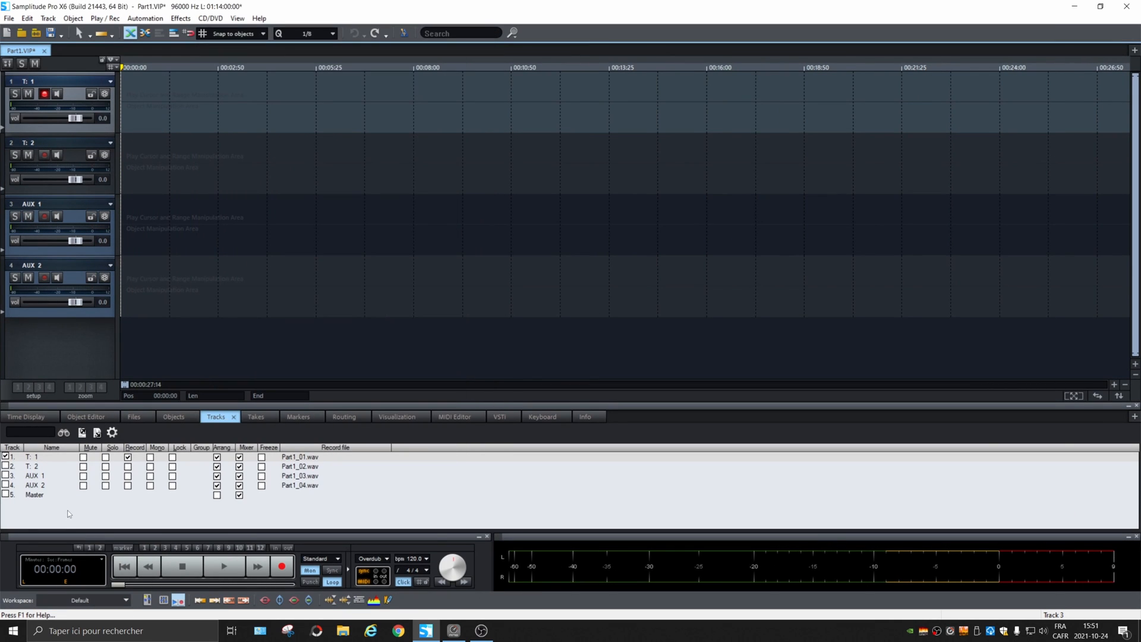
{"action": "left_click", "coordinate": [1129, 407]}
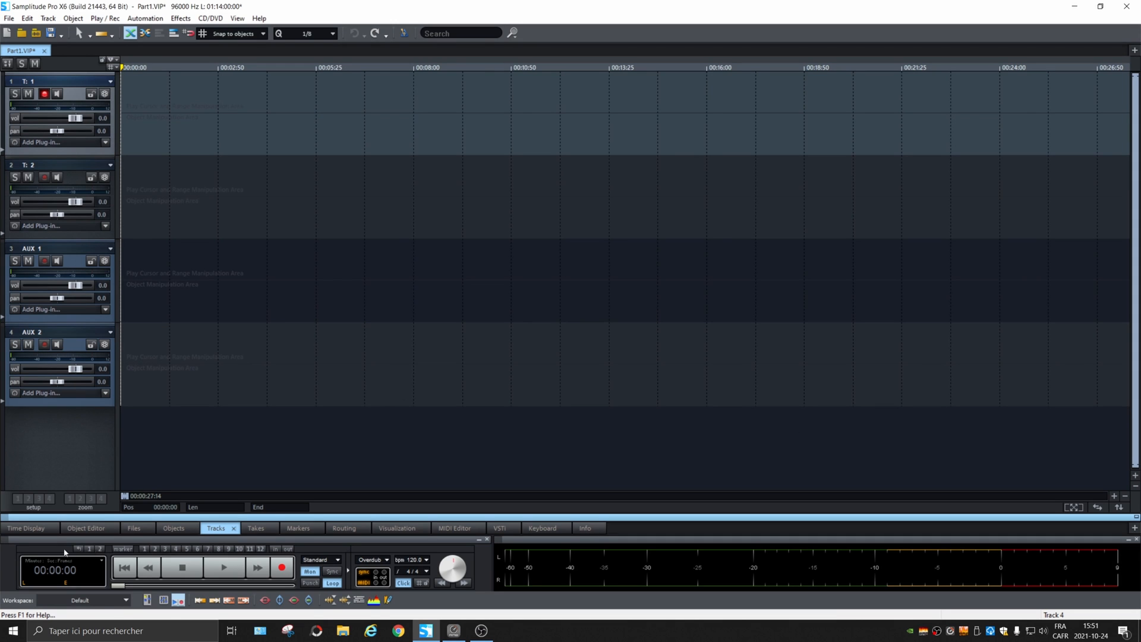
Try the Mastering and Post Production workspaces in turn and move the floating Time Display window aside
{"action": "left_click", "coordinate": [102, 602]}
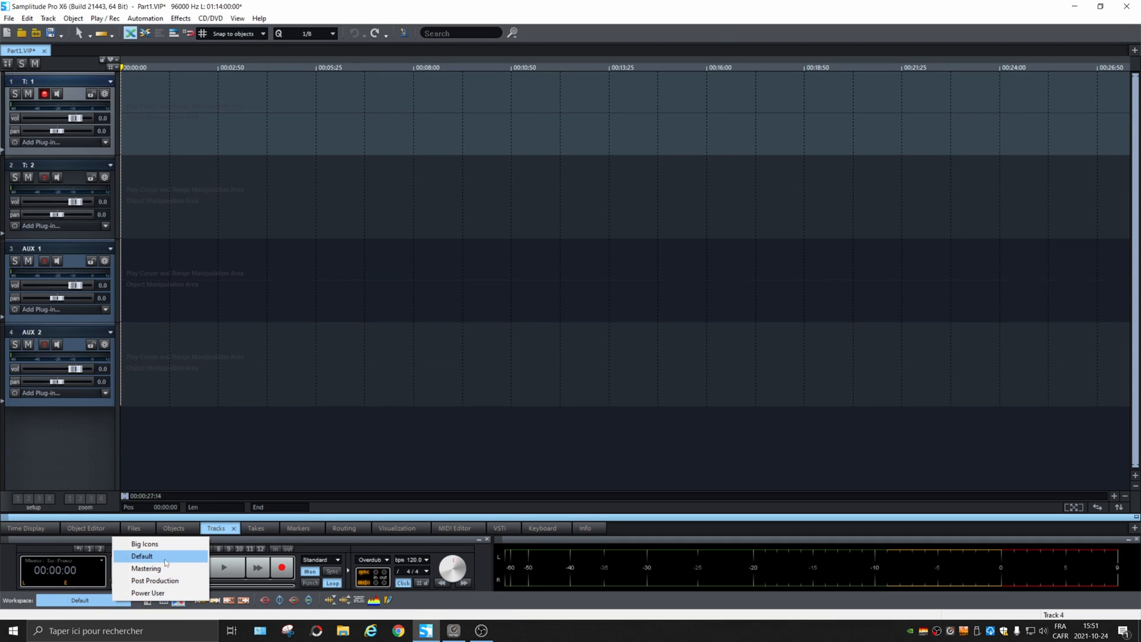
{"action": "left_click", "coordinate": [146, 569]}
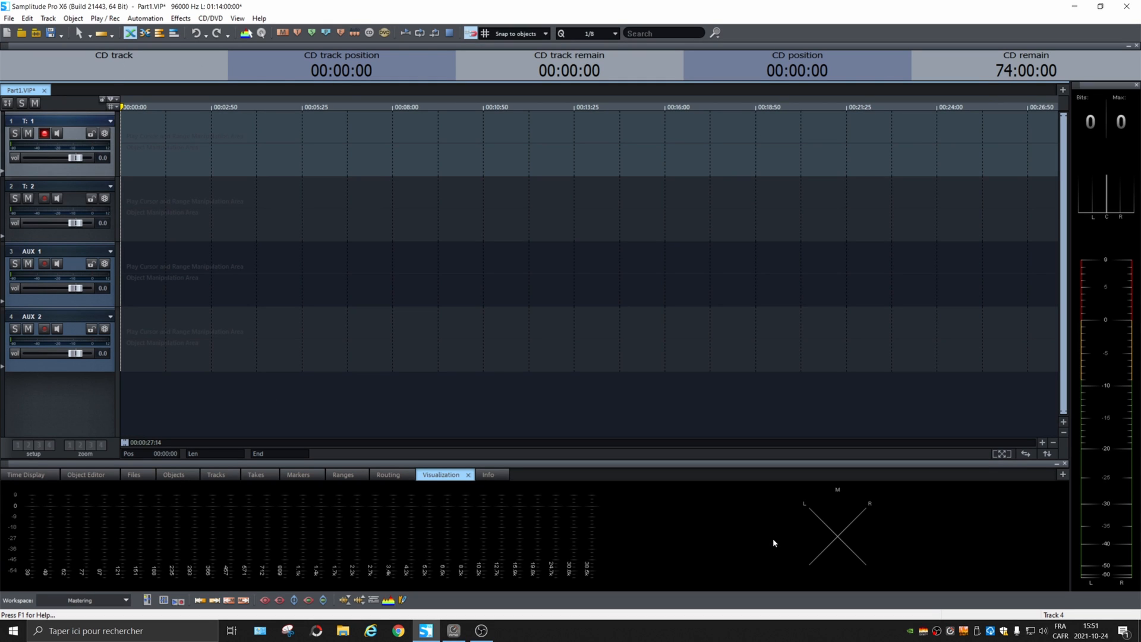
{"action": "left_click", "coordinate": [89, 601]}
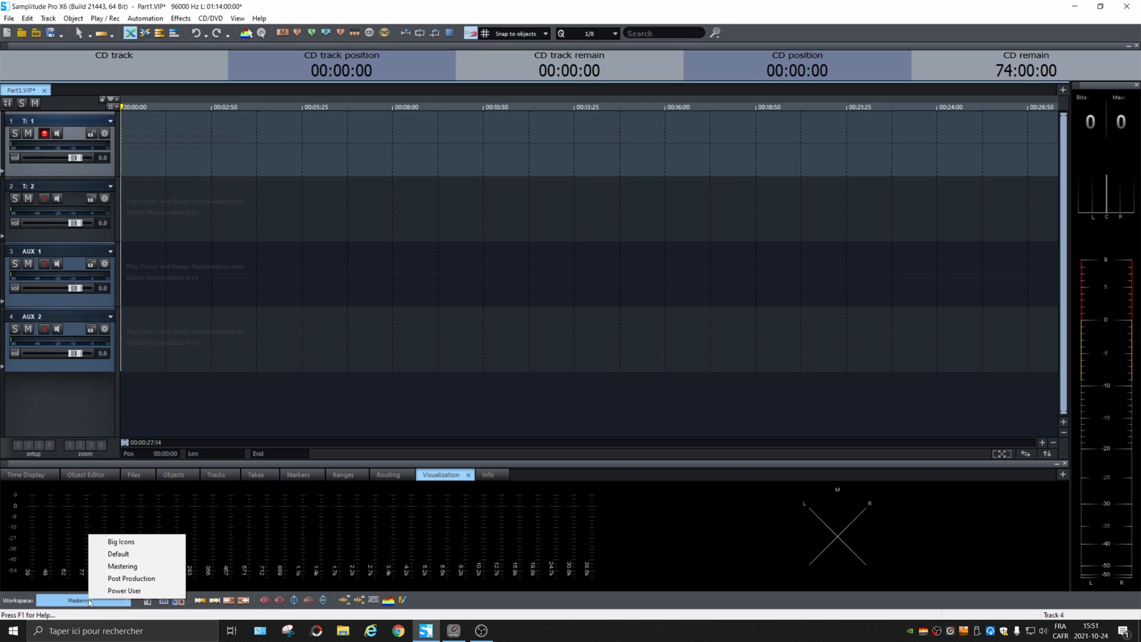
{"action": "left_click", "coordinate": [145, 580]}
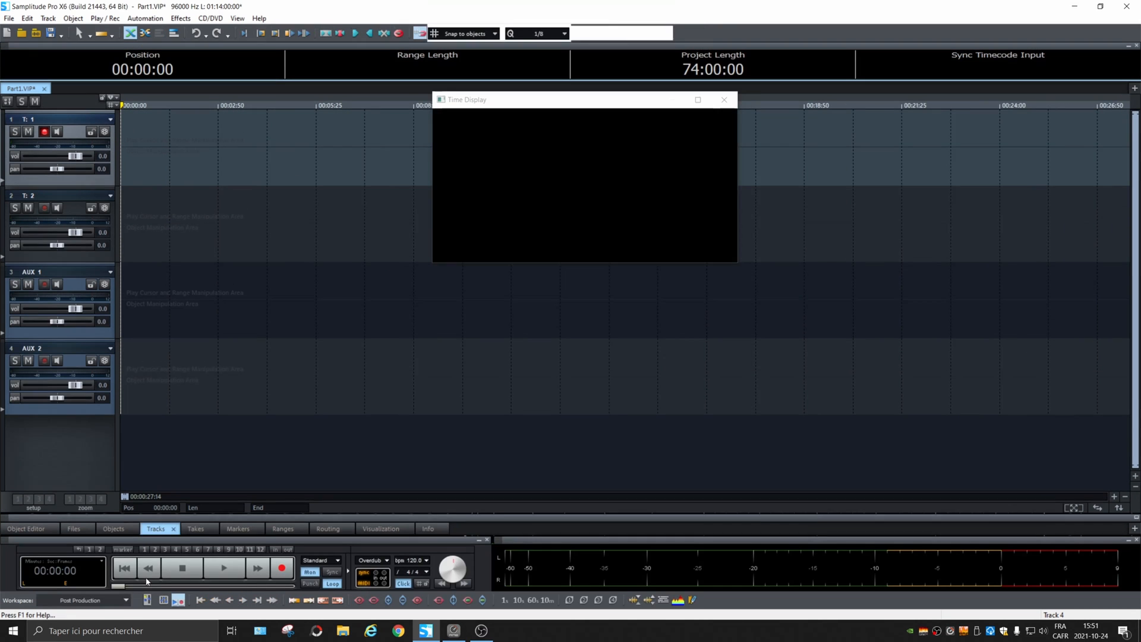
{"action": "left_click_drag", "start_coordinate": [515, 100], "coordinate": [879, 123]}
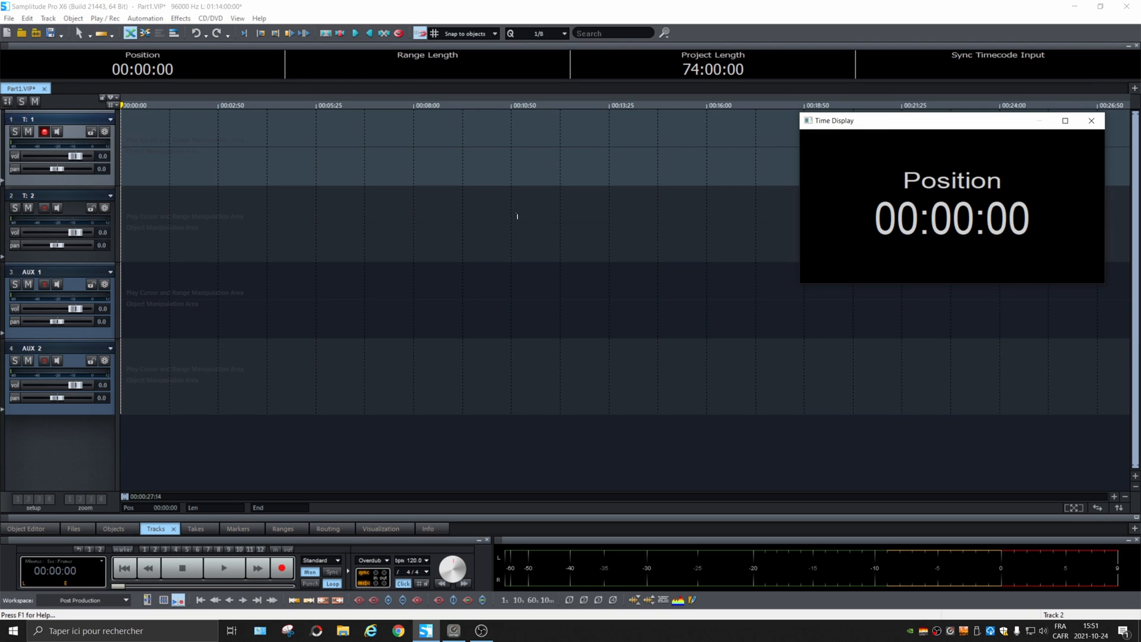
Switch the workspace to Power User and show the Object Editor in the floating manager window
{"action": "left_click", "coordinate": [85, 601]}
{"action": "left_click", "coordinate": [134, 594]}
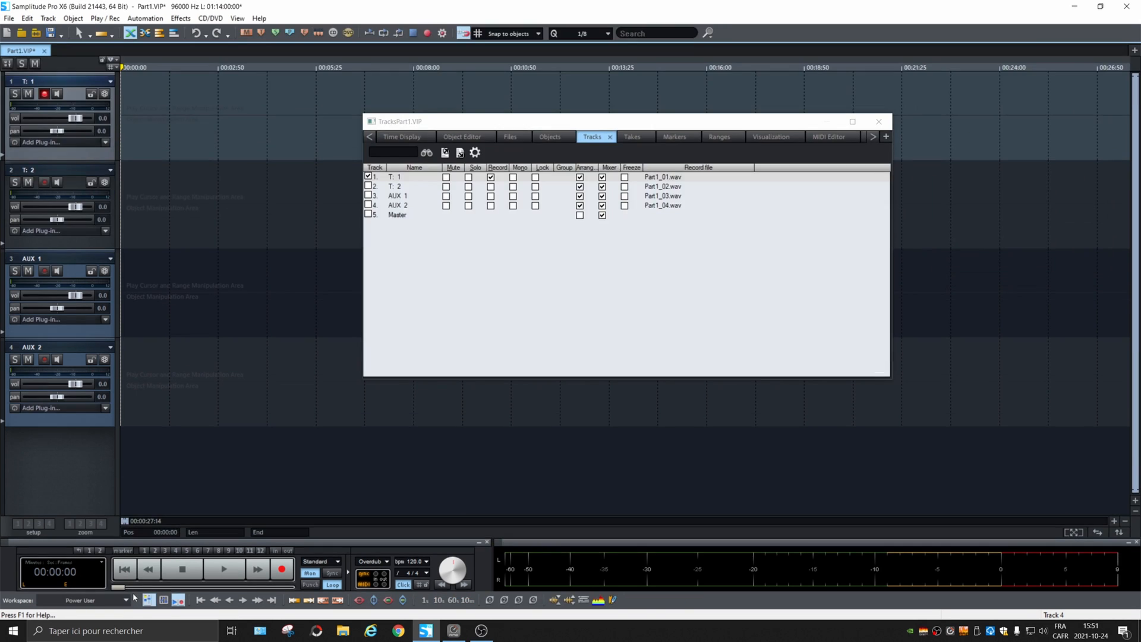
{"action": "left_click", "coordinate": [462, 138]}
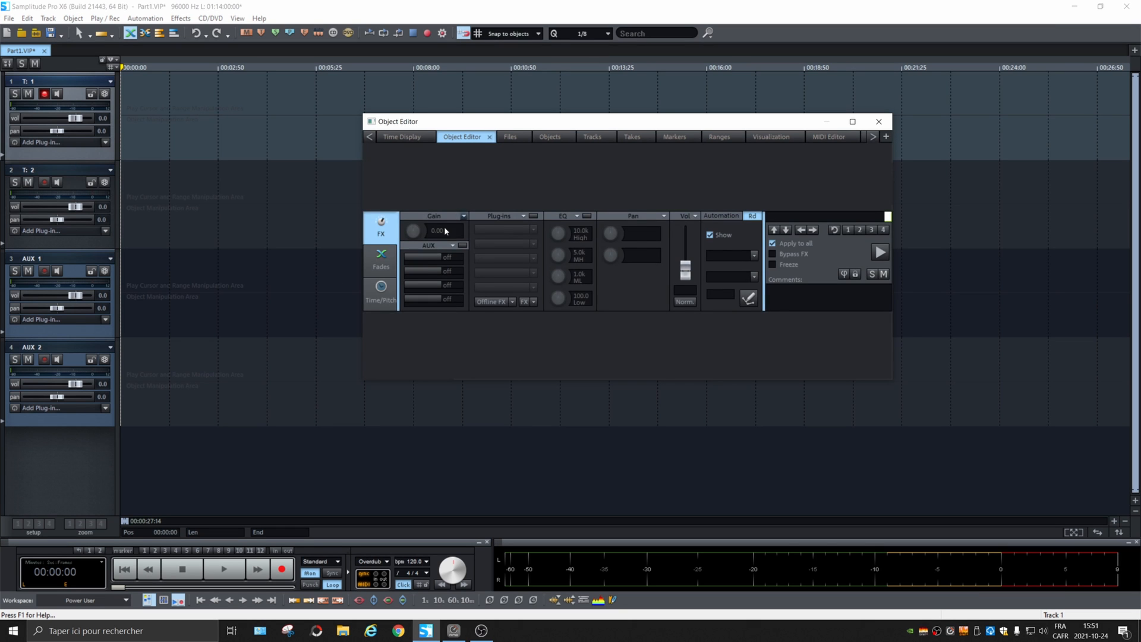
Dock the Object Editor window beneath the transport and level meter, and redock it to the right of the arranger
{"action": "left_click_drag", "start_coordinate": [629, 114], "coordinate": [442, 179]}
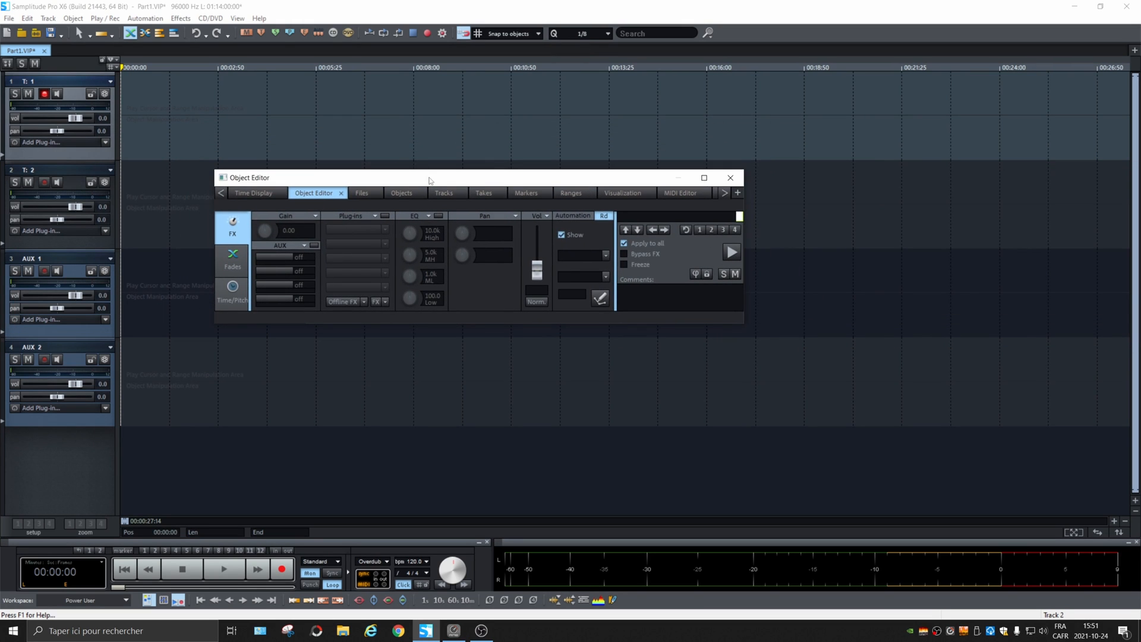
{"action": "left_click_drag", "start_coordinate": [433, 181], "coordinate": [571, 583]}
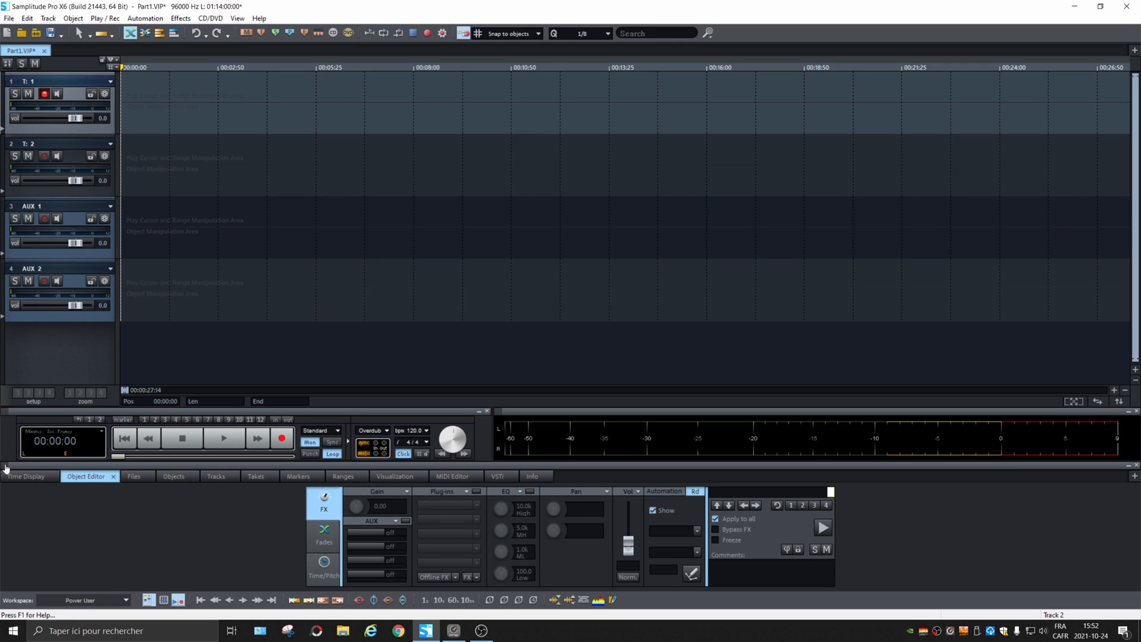
{"action": "left_click", "coordinate": [5, 468]}
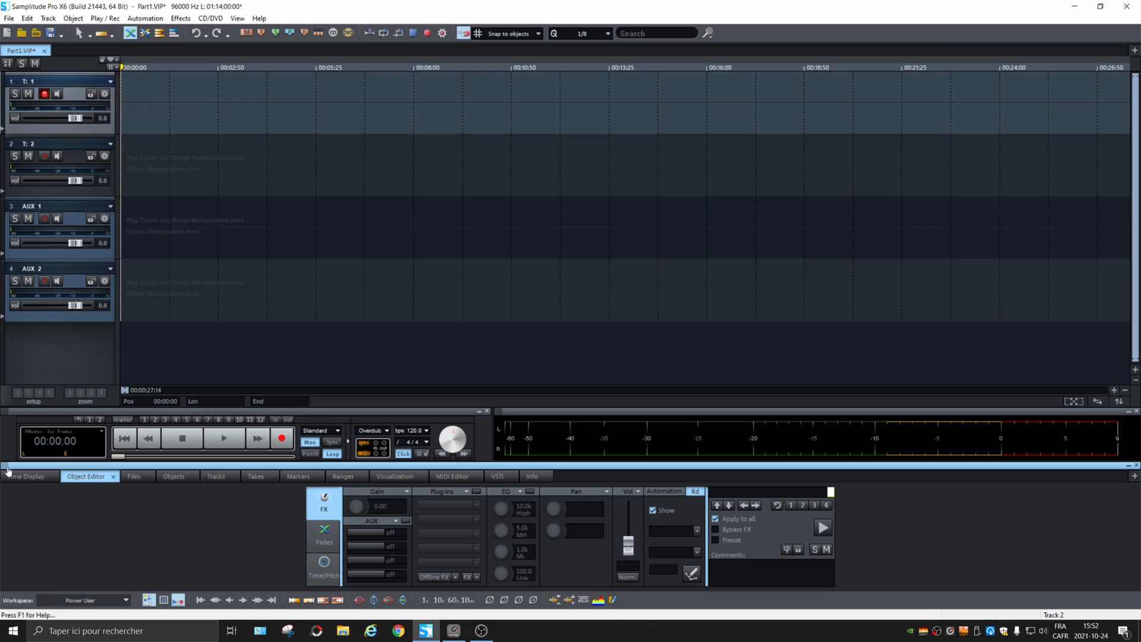
{"action": "left_click_drag", "start_coordinate": [5, 470], "coordinate": [1134, 318]}
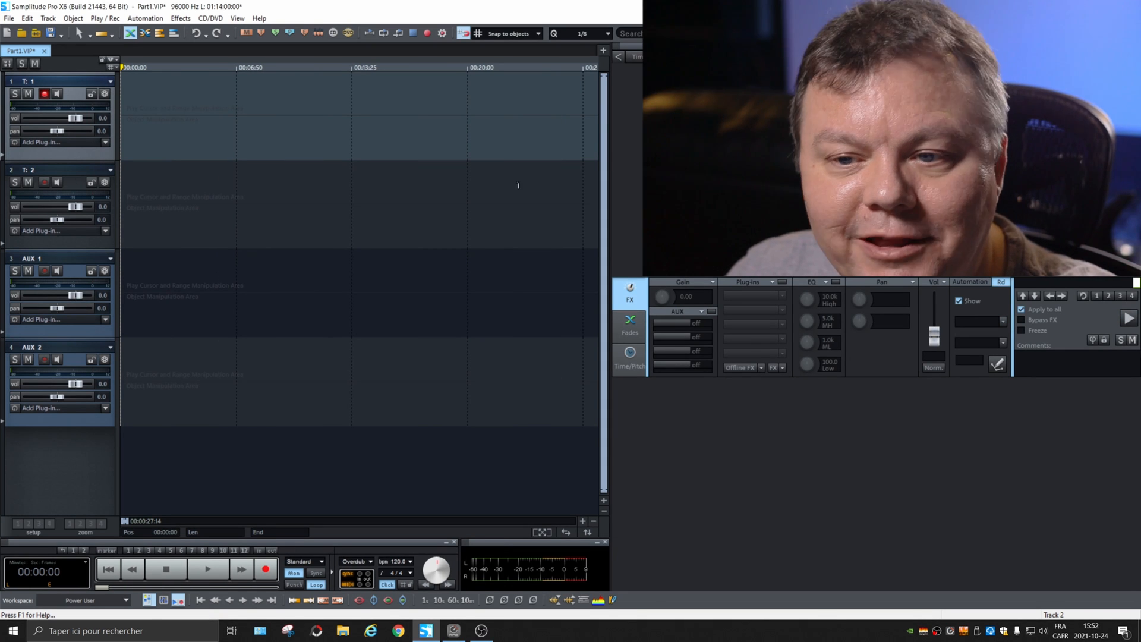
Switch the workspace back to Big Icons and collapse the docked Tracks manager
{"action": "left_click", "coordinate": [79, 601]}
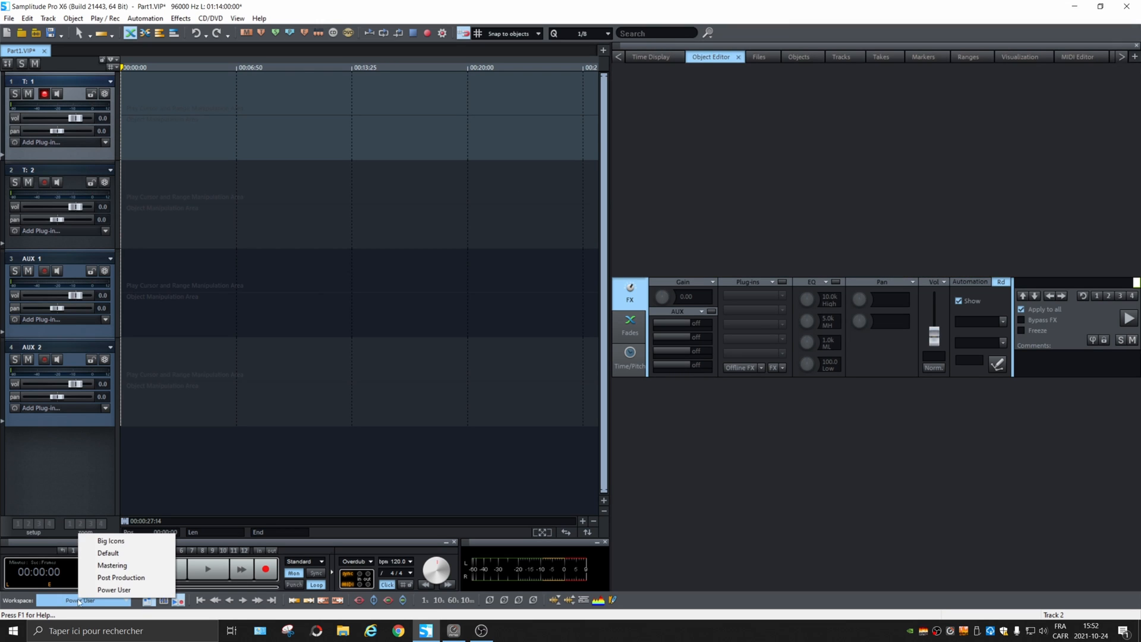
{"action": "left_click", "coordinate": [122, 541]}
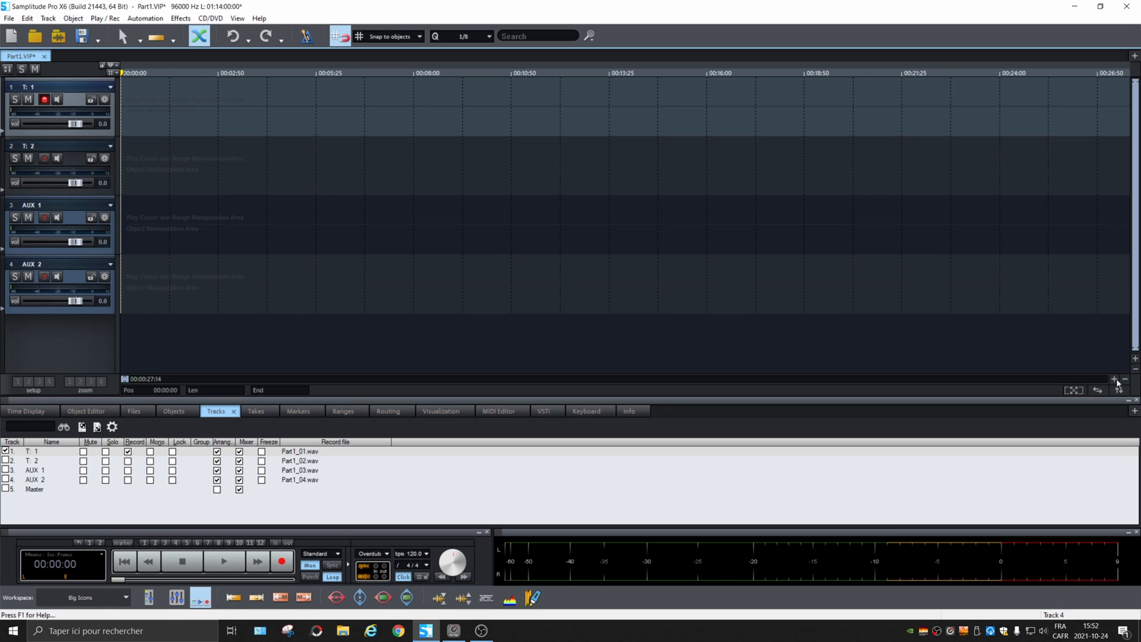
{"action": "left_click", "coordinate": [1130, 403]}
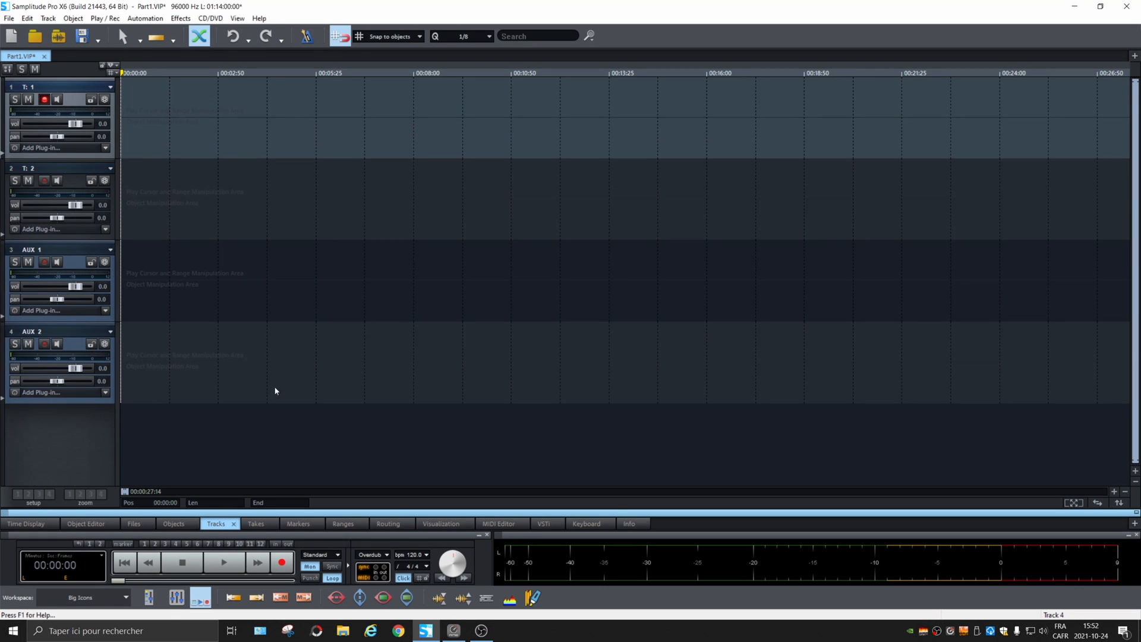
Show the Mixer window and the Track Editor, keeping the Mixer clear of the track headers
{"action": "left_click", "coordinate": [176, 598]}
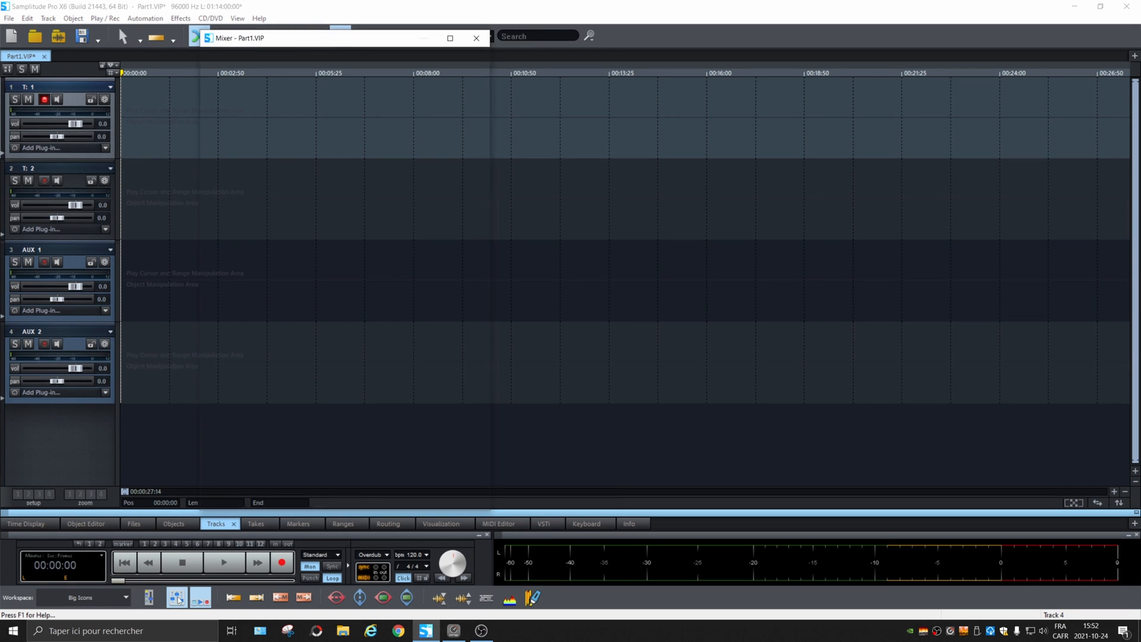
{"action": "left_click_drag", "start_coordinate": [295, 40], "coordinate": [256, 28]}
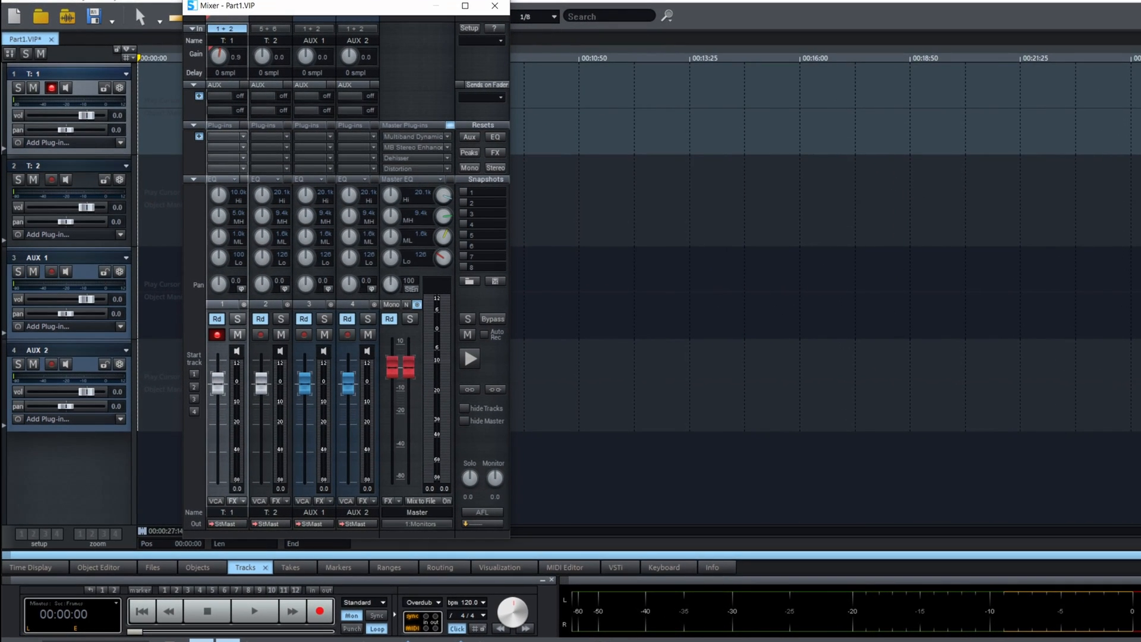
{"action": "left_click", "coordinate": [9, 56]}
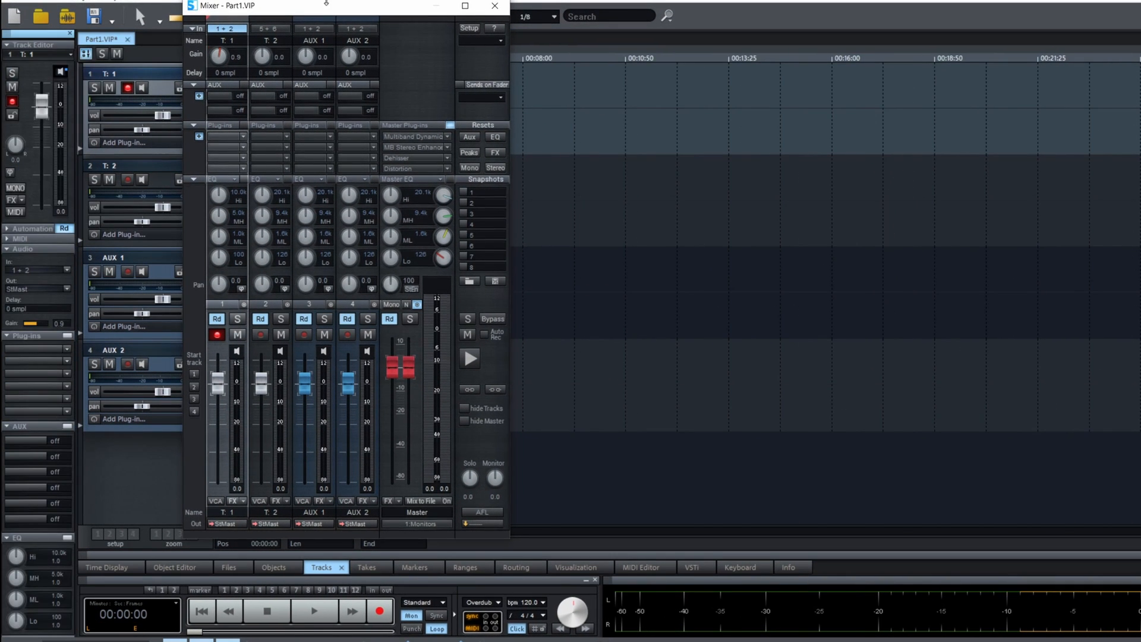
{"action": "left_click_drag", "start_coordinate": [326, 5], "coordinate": [406, 0]}
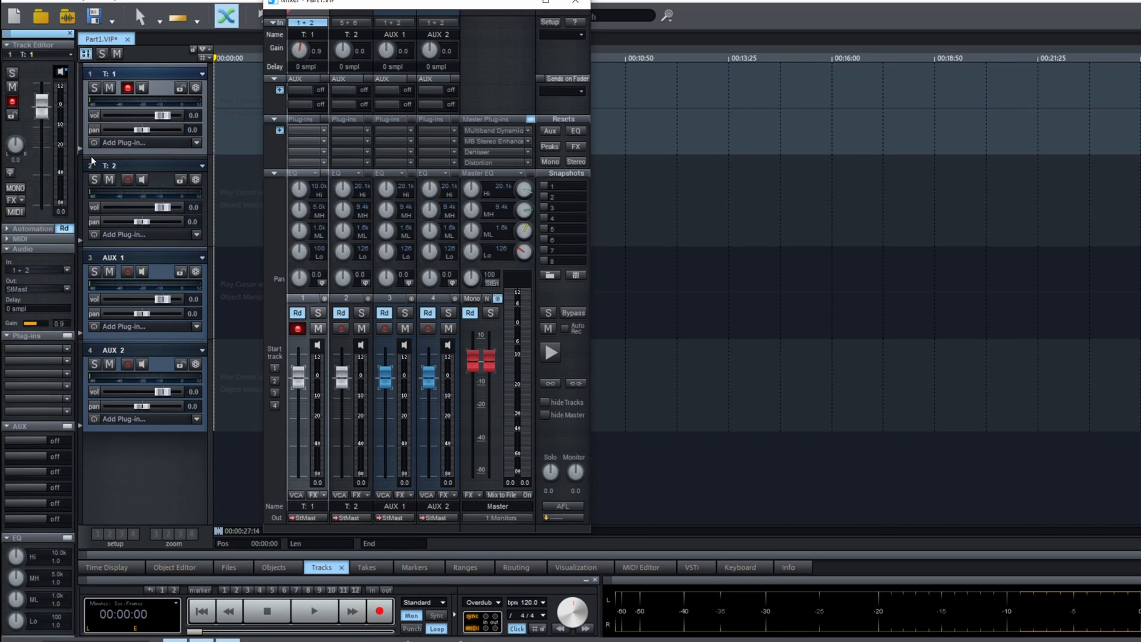
View the plug-in slot options of track 1 in its track header and in the Track Editor
{"action": "left_click", "coordinate": [194, 143]}
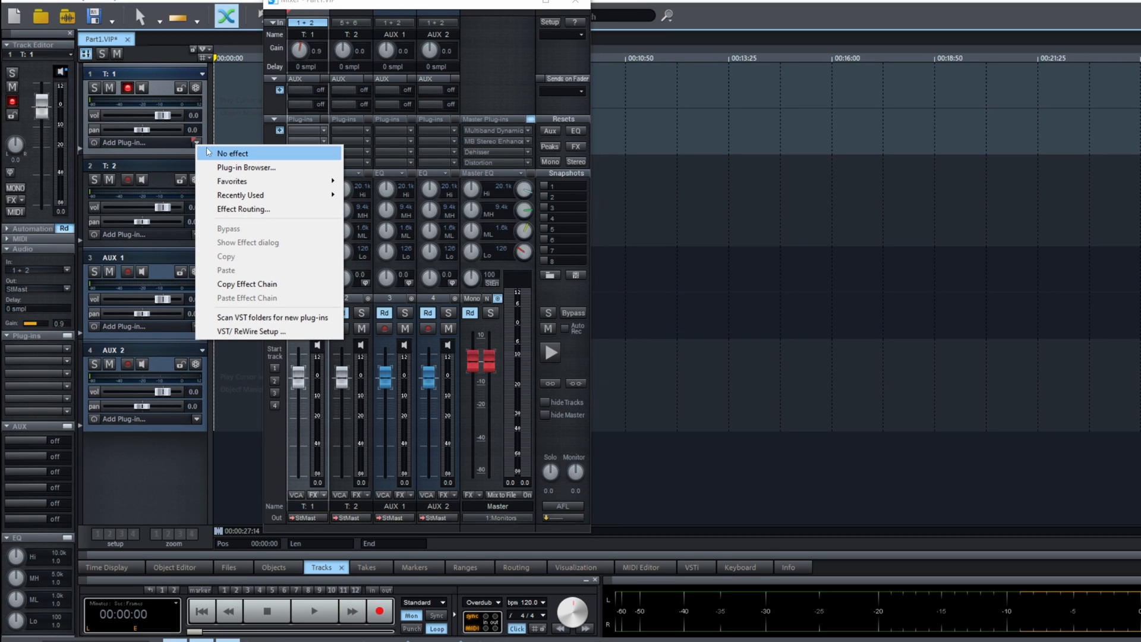
{"action": "left_click", "coordinate": [37, 352]}
{"action": "left_click", "coordinate": [64, 352]}
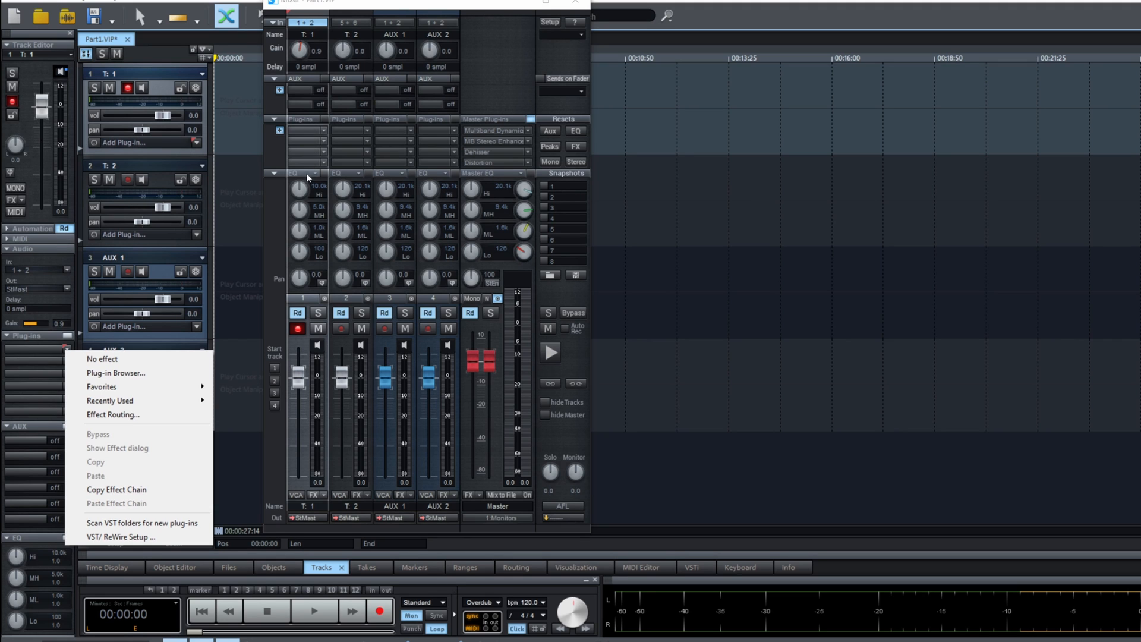
{"action": "left_click", "coordinate": [32, 540]}
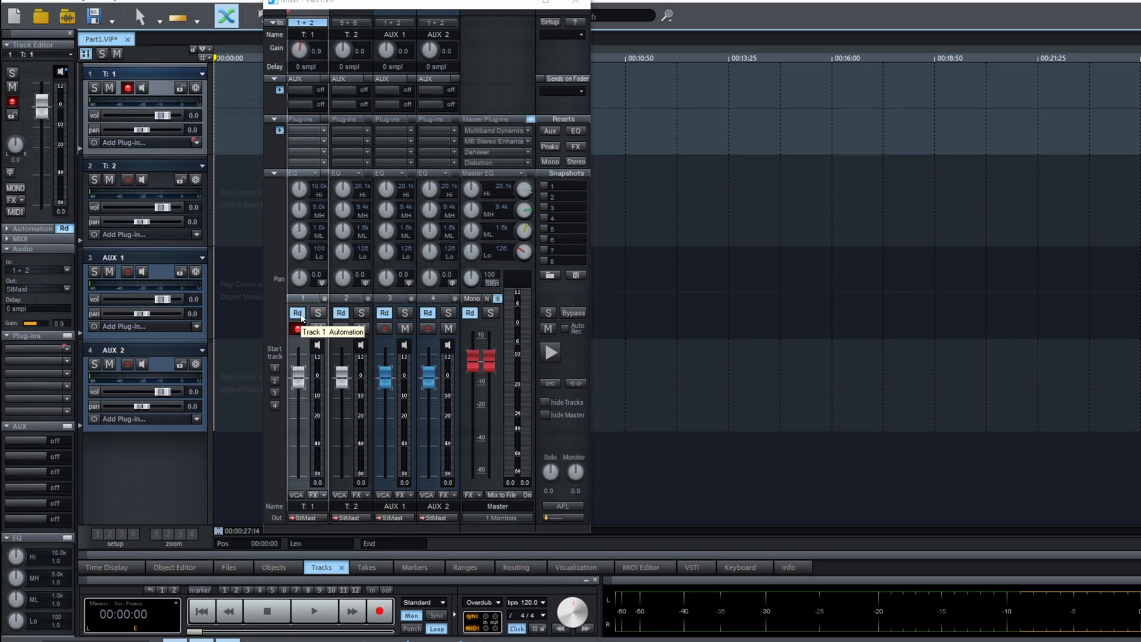
Try Touch automation on track 1, return it to Read, view the available automation modes, and close the Mixer window
{"action": "left_click", "coordinate": [298, 314]}
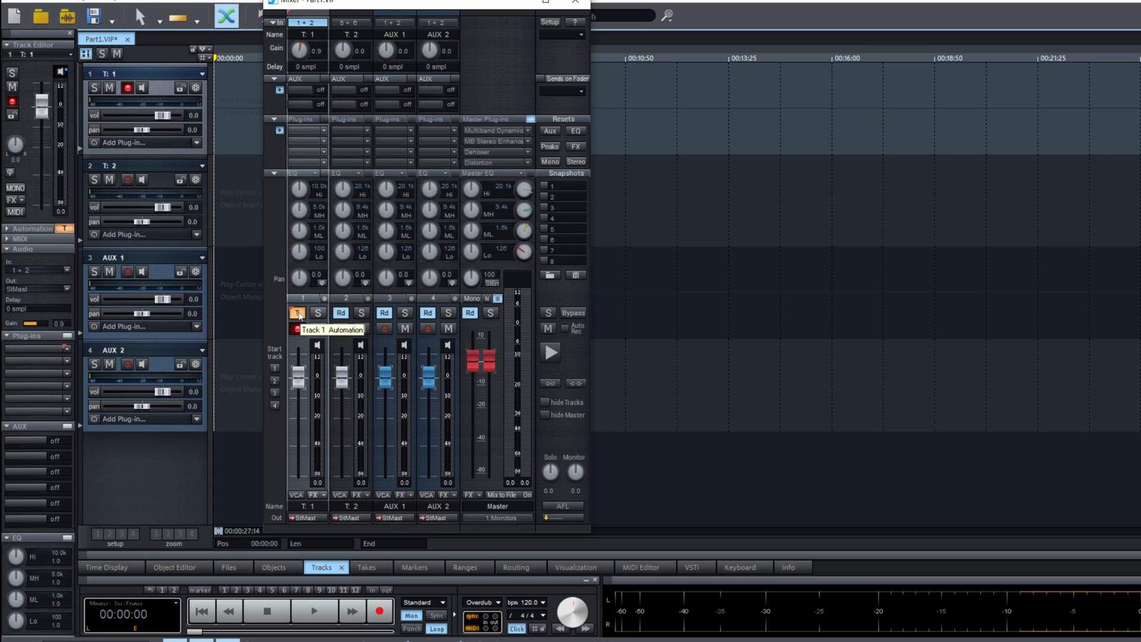
{"action": "left_click", "coordinate": [298, 314]}
{"action": "right_click", "coordinate": [297, 314]}
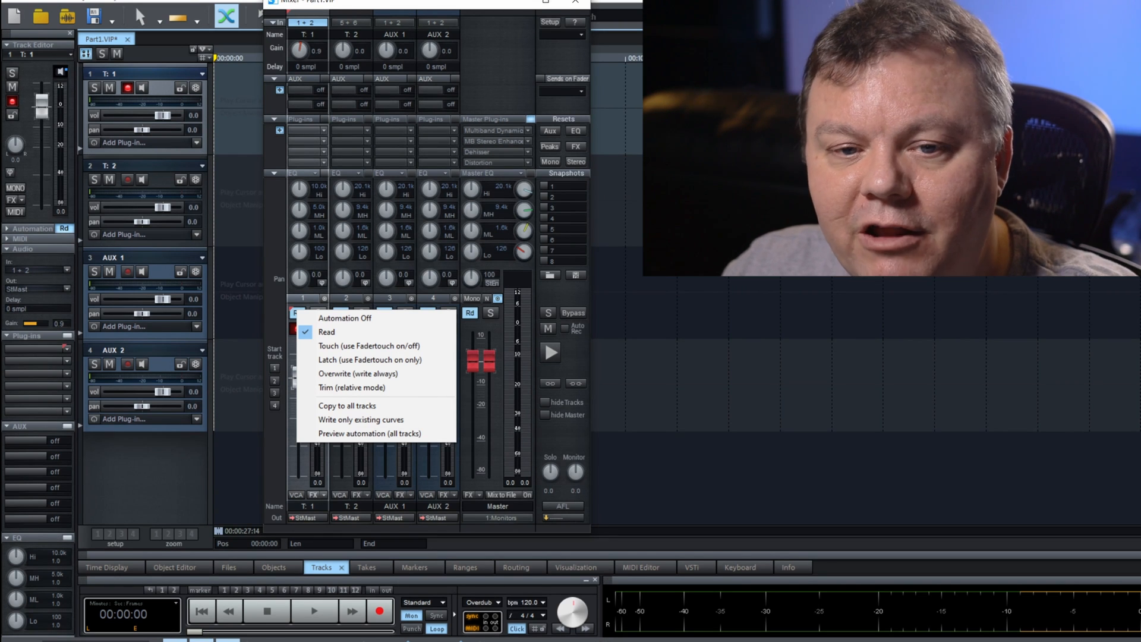
{"action": "left_click", "coordinate": [452, 3]}
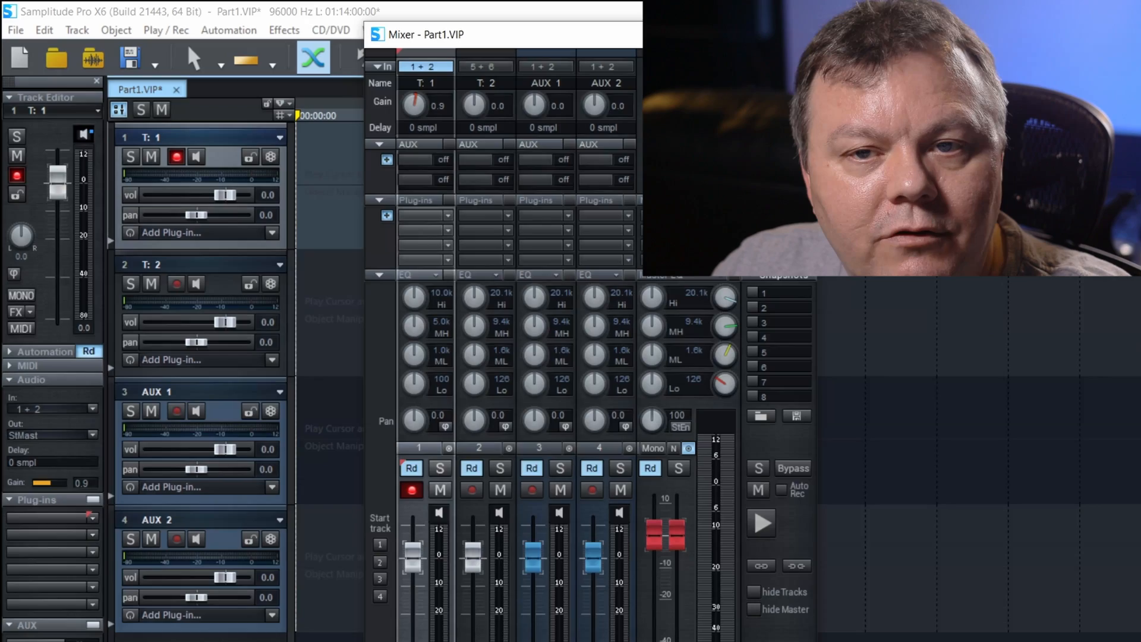
{"action": "left_click", "coordinate": [576, 2]}
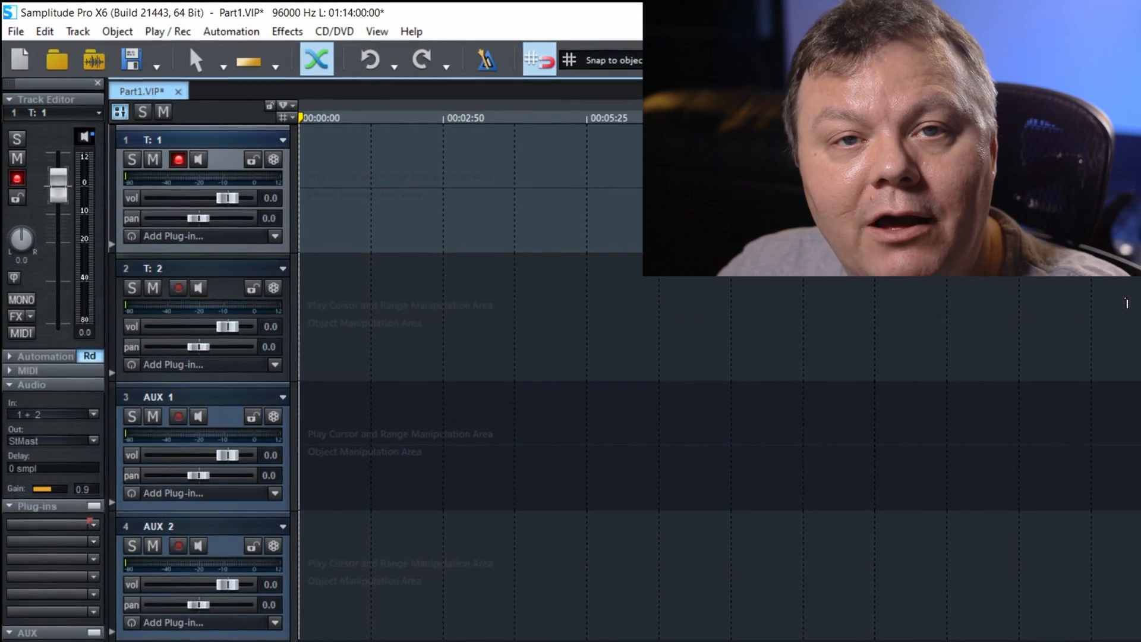
Examine the driver, ASIO buffer and monitoring settings in the System/Audio program preferences and close them
{"action": "left_click", "coordinate": [16, 31]}
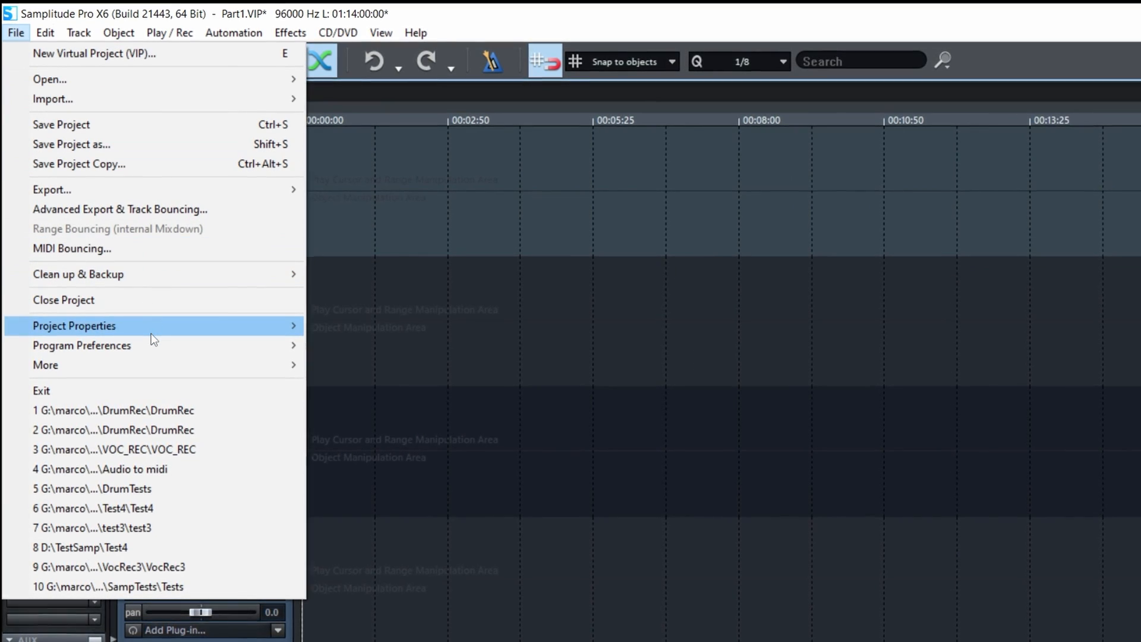
{"action": "mouse_move", "coordinate": [137, 347]}
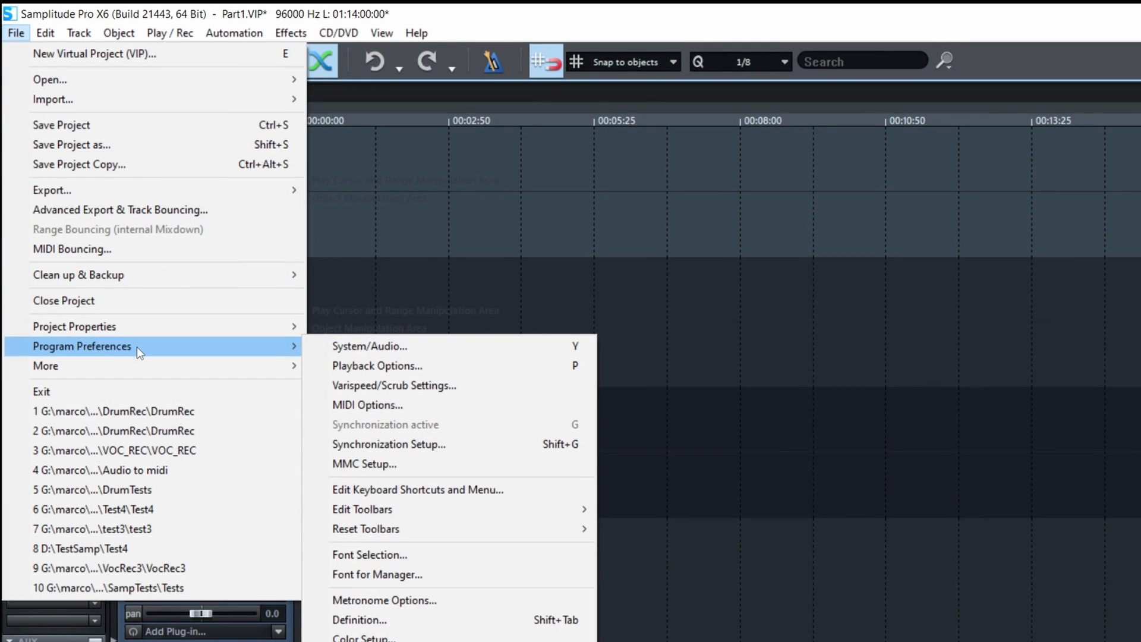
{"action": "left_click", "coordinate": [410, 347]}
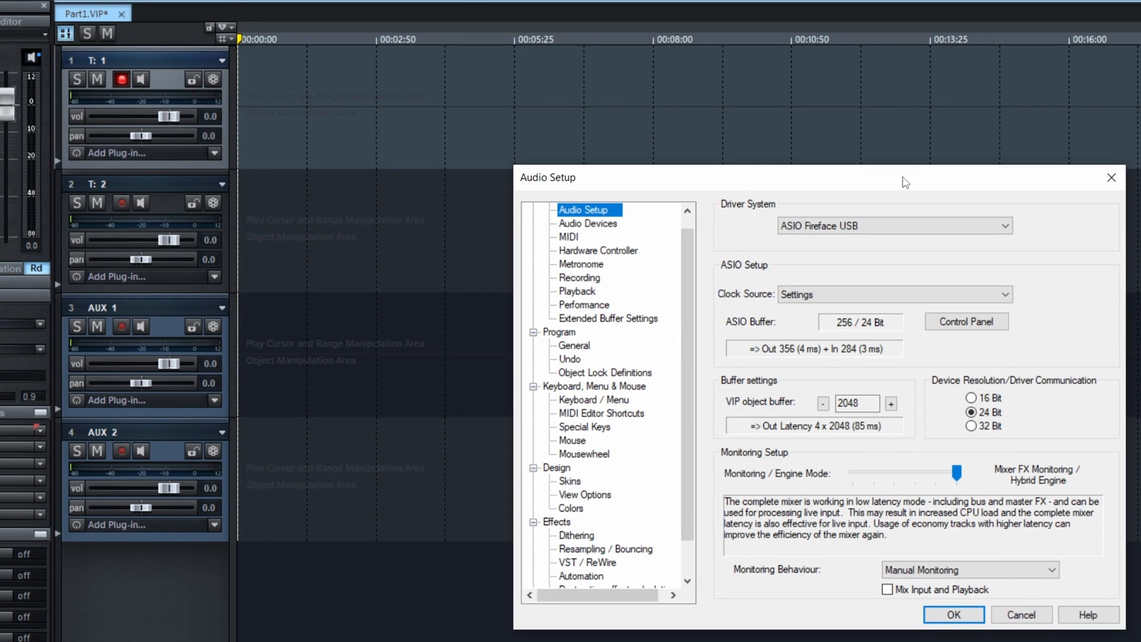
{"action": "left_click_drag", "start_coordinate": [905, 182], "coordinate": [818, 122]}
{"action": "left_click", "coordinate": [1020, 118]}
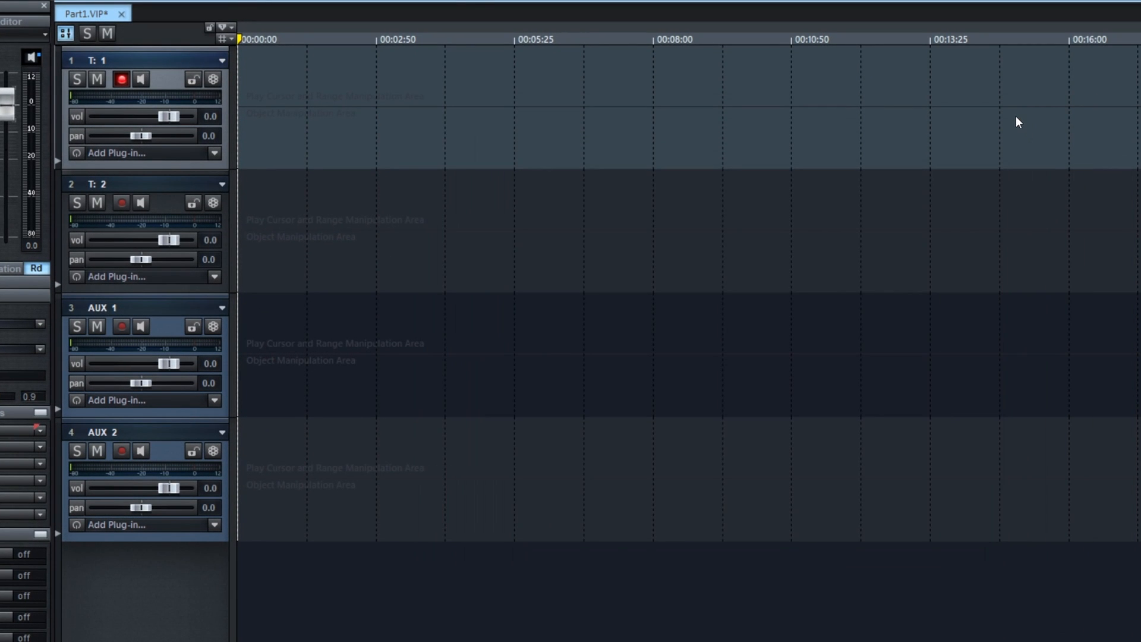
Examine the recording and playback device lists in the Audio Devices preferences
{"action": "key", "text": "y"}
{"action": "left_click_drag", "start_coordinate": [844, 175], "coordinate": [750, 106]}
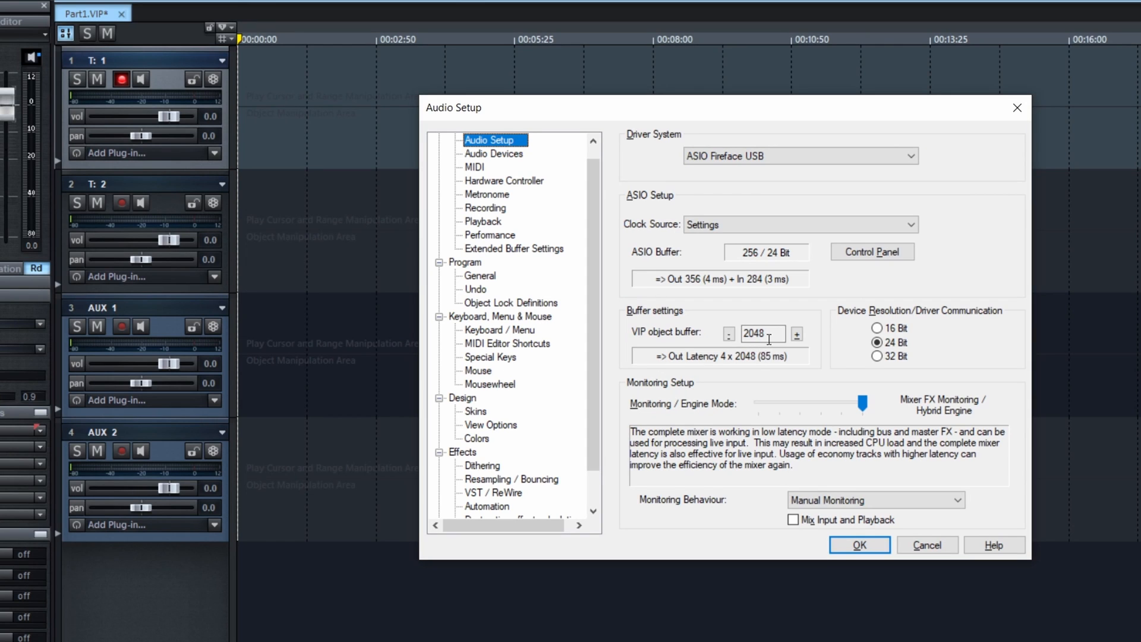
{"action": "left_click", "coordinate": [500, 156]}
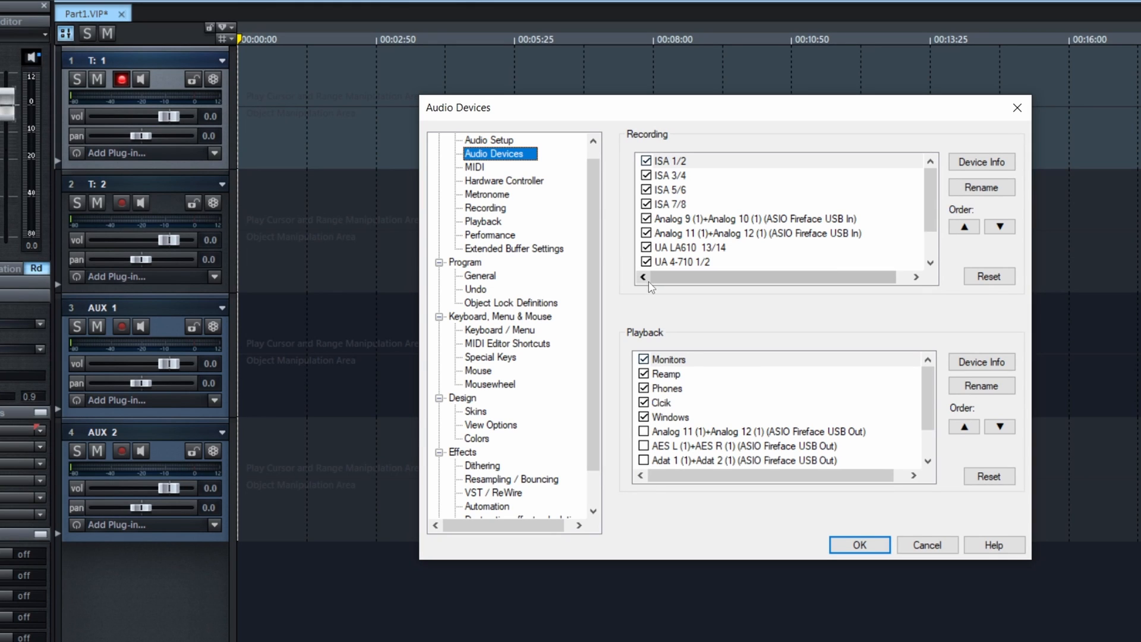
{"action": "scroll", "coordinate": [746, 440], "scroll_direction": "down", "scroll_amount": 1}
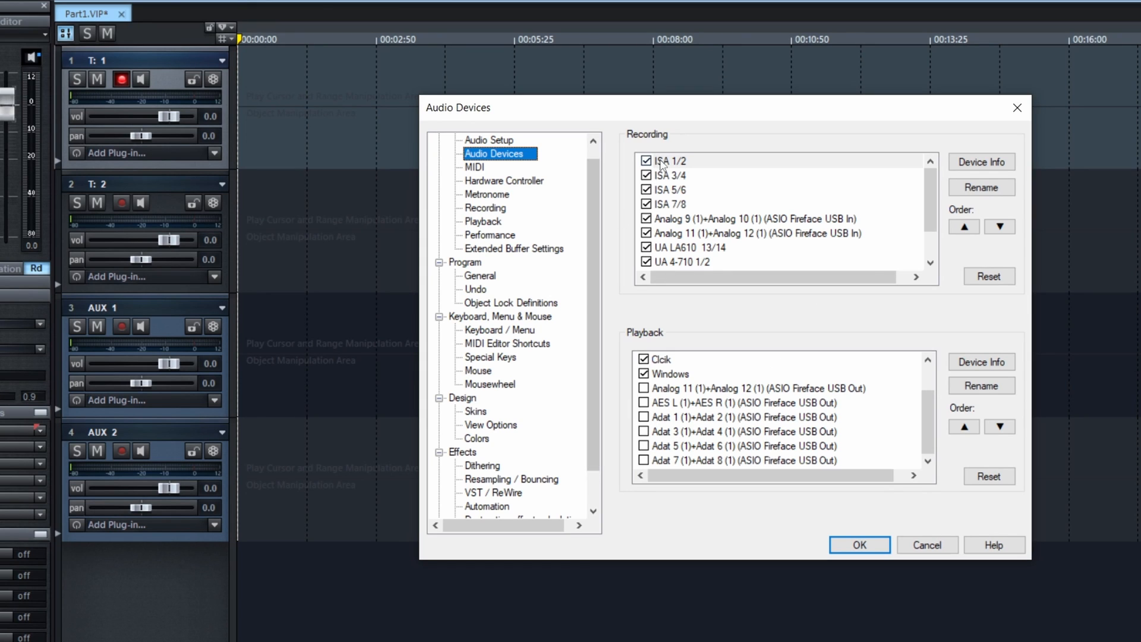
Try disabling the UA 4-710 1/2 and UA LA610 13/14 recording devices, re-enable both, and accept the preferences
{"action": "left_click", "coordinate": [646, 262]}
{"action": "left_click", "coordinate": [646, 247]}
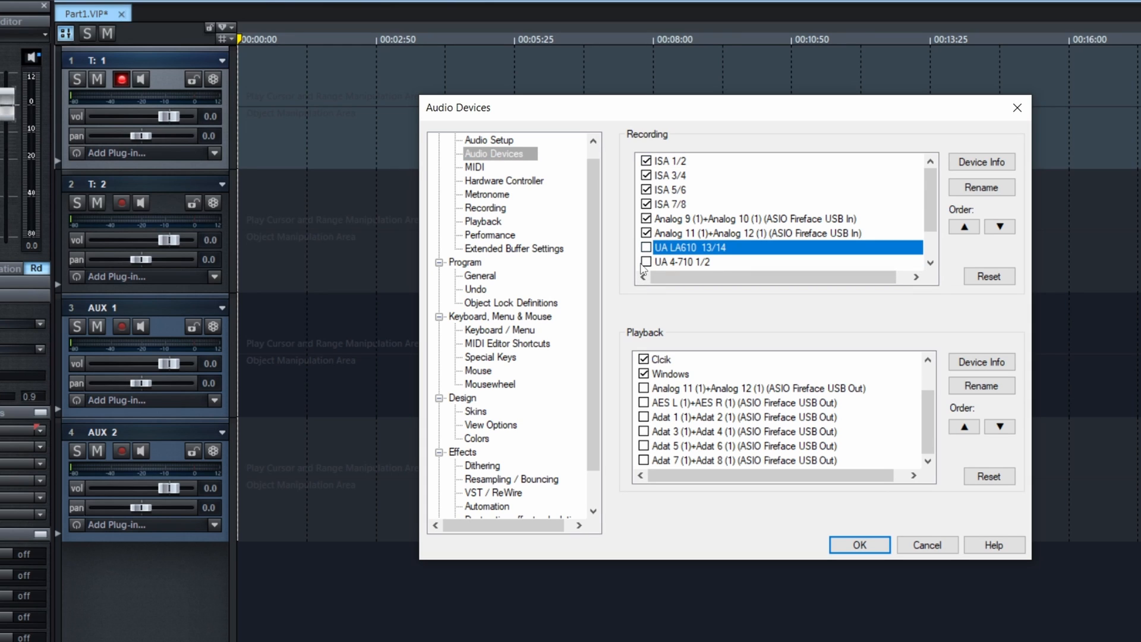
{"action": "left_click", "coordinate": [647, 262]}
{"action": "left_click", "coordinate": [647, 247]}
{"action": "left_click", "coordinate": [860, 544]}
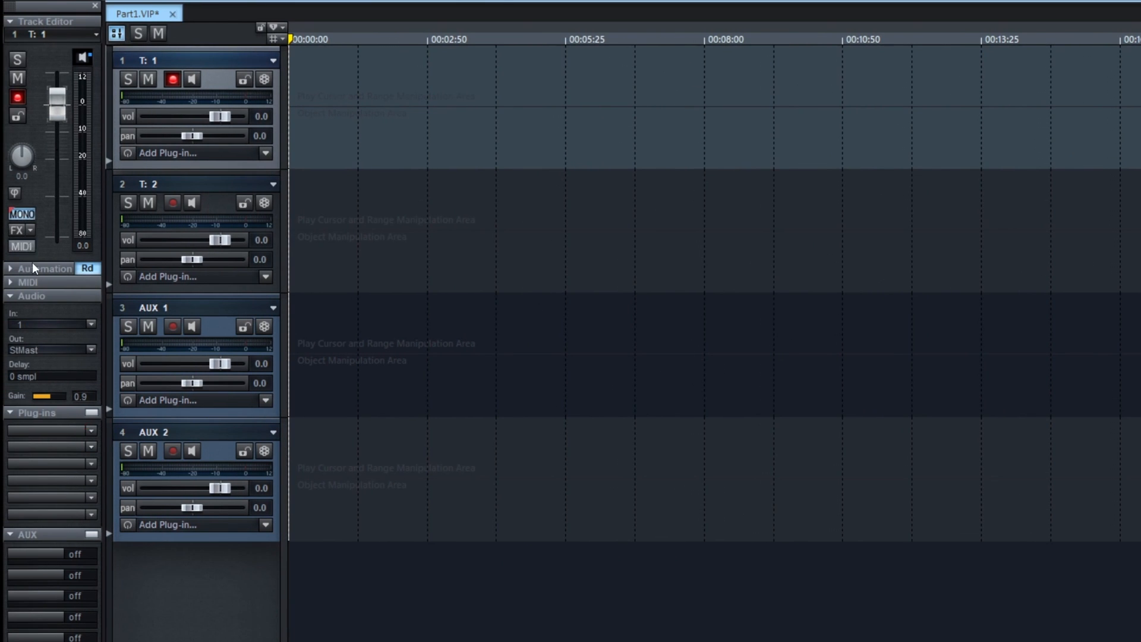
View the available audio inputs and outputs for track 1 in the Track Editor
{"action": "left_click", "coordinate": [91, 324]}
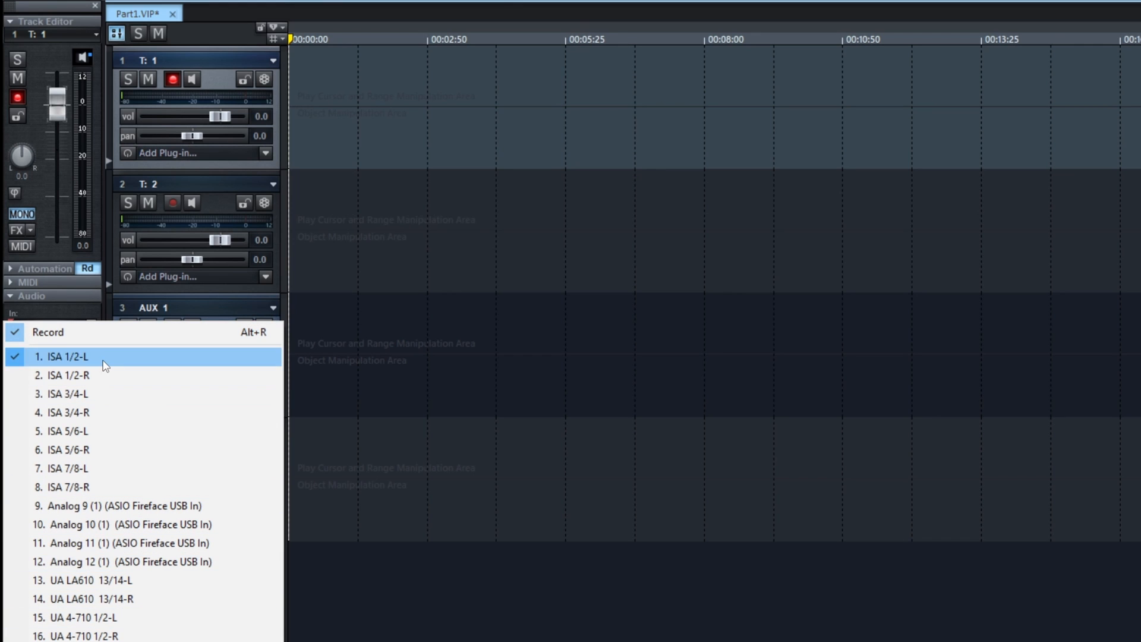
{"action": "left_click", "coordinate": [57, 316]}
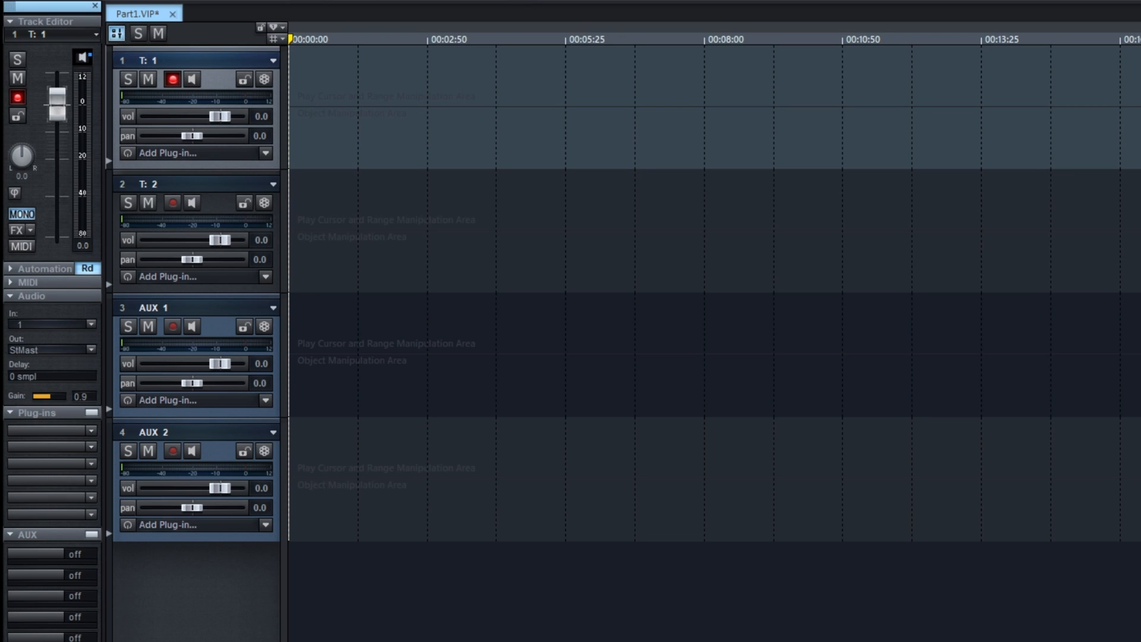
{"action": "left_click", "coordinate": [49, 350]}
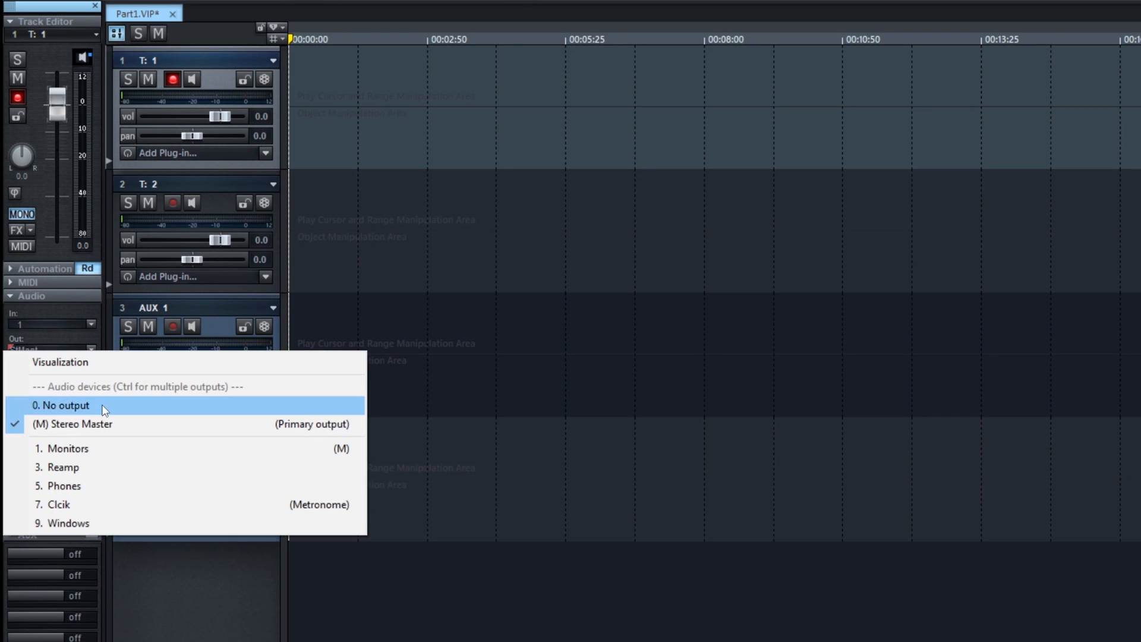
{"action": "left_click", "coordinate": [561, 283]}
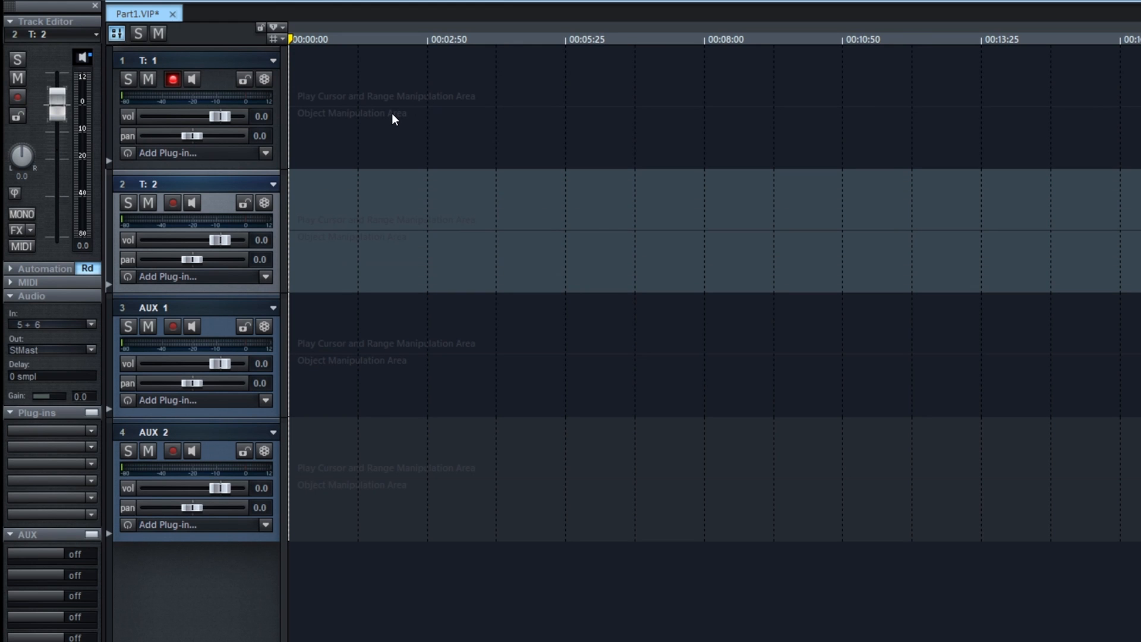
Show the Mixer window and view the input and output options of tracks 1 and 2 there
{"action": "key", "text": "m"}
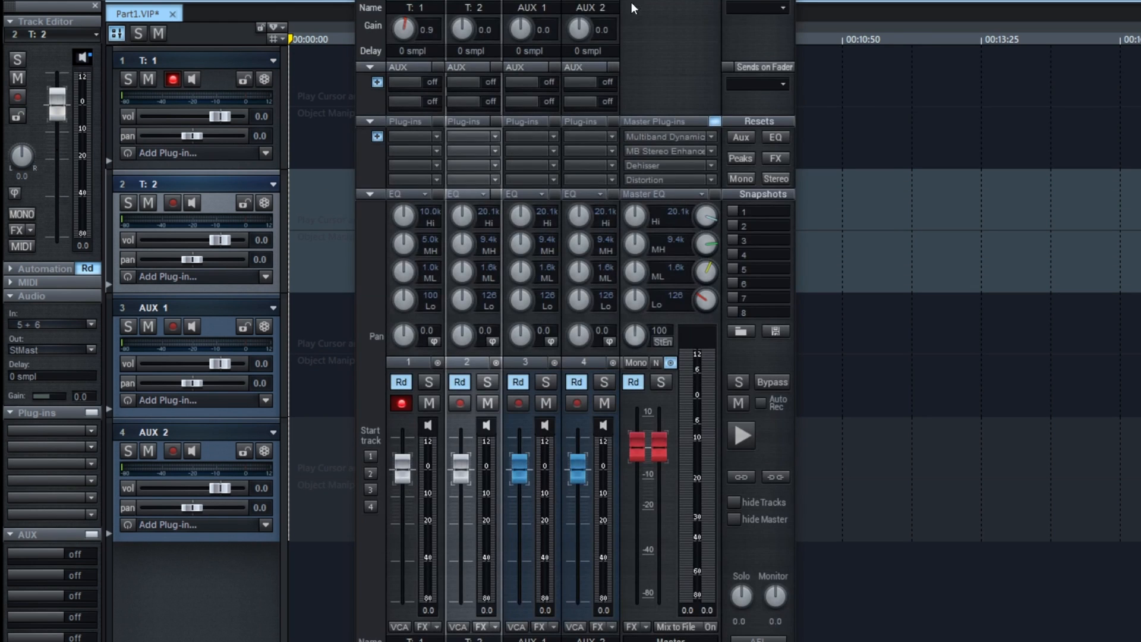
{"action": "left_click", "coordinate": [344, 36]}
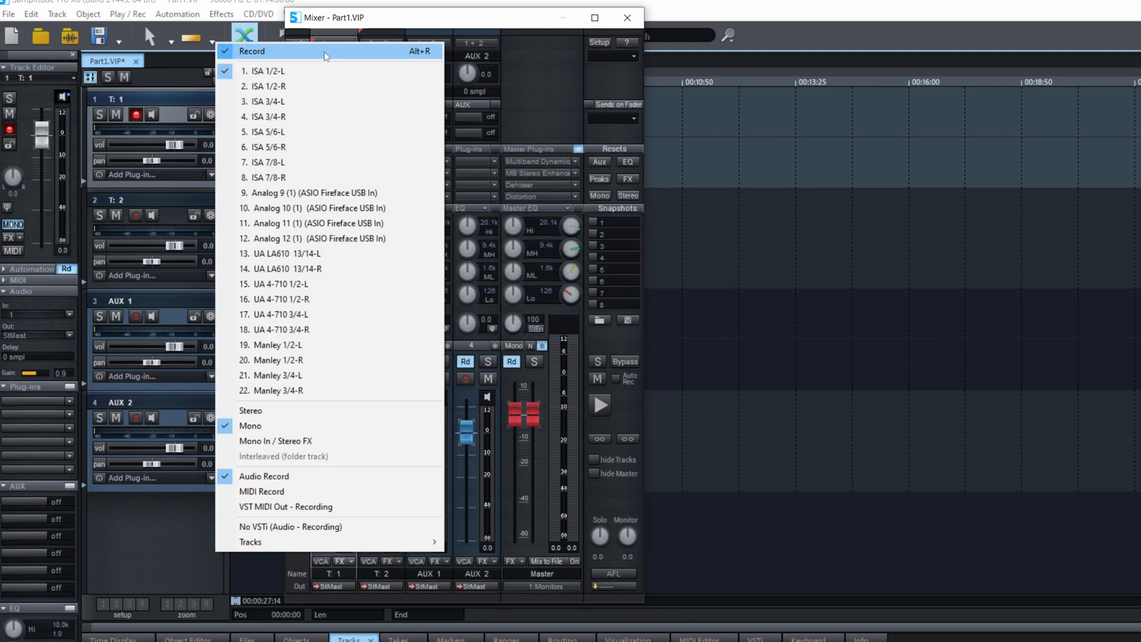
{"action": "left_click", "coordinate": [384, 2]}
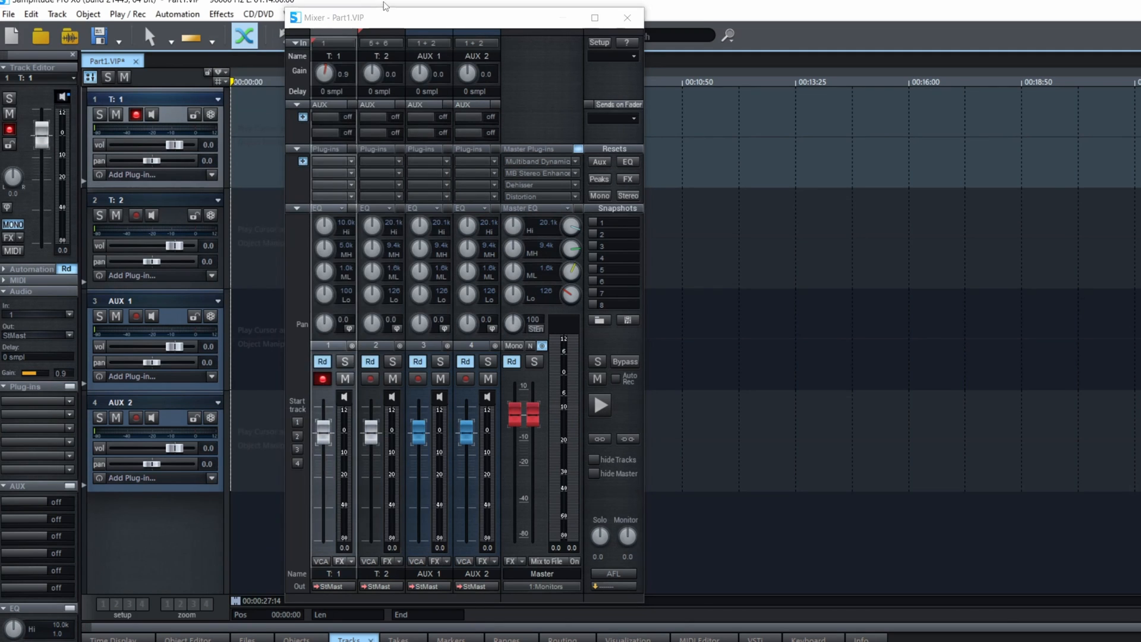
{"action": "left_click", "coordinate": [331, 586]}
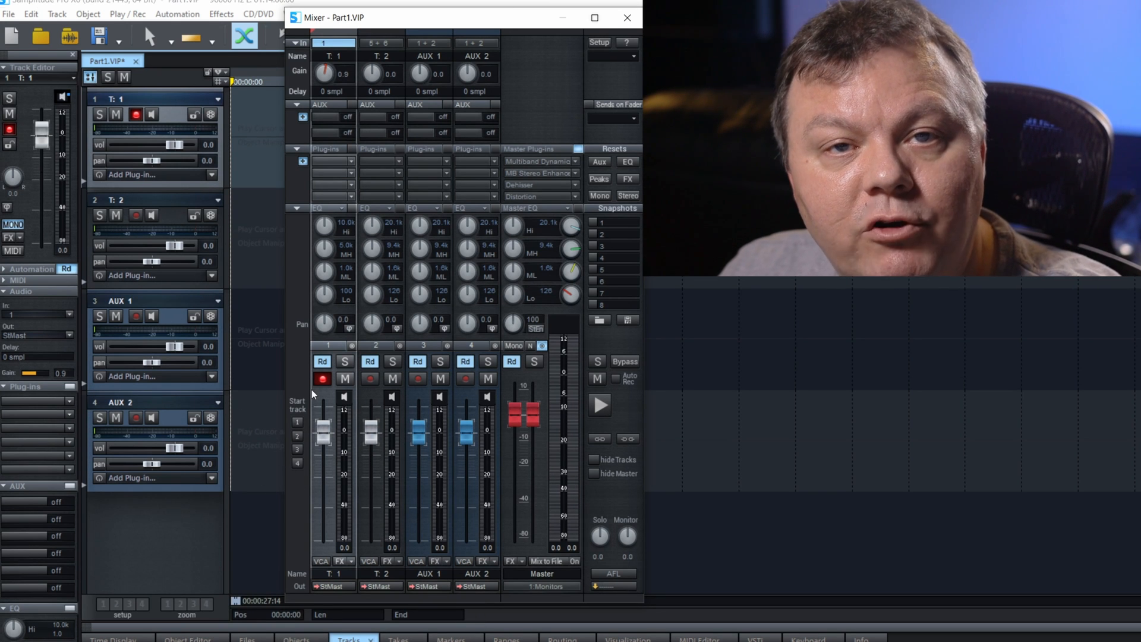
{"action": "mouse_move", "coordinate": [514, 272]}
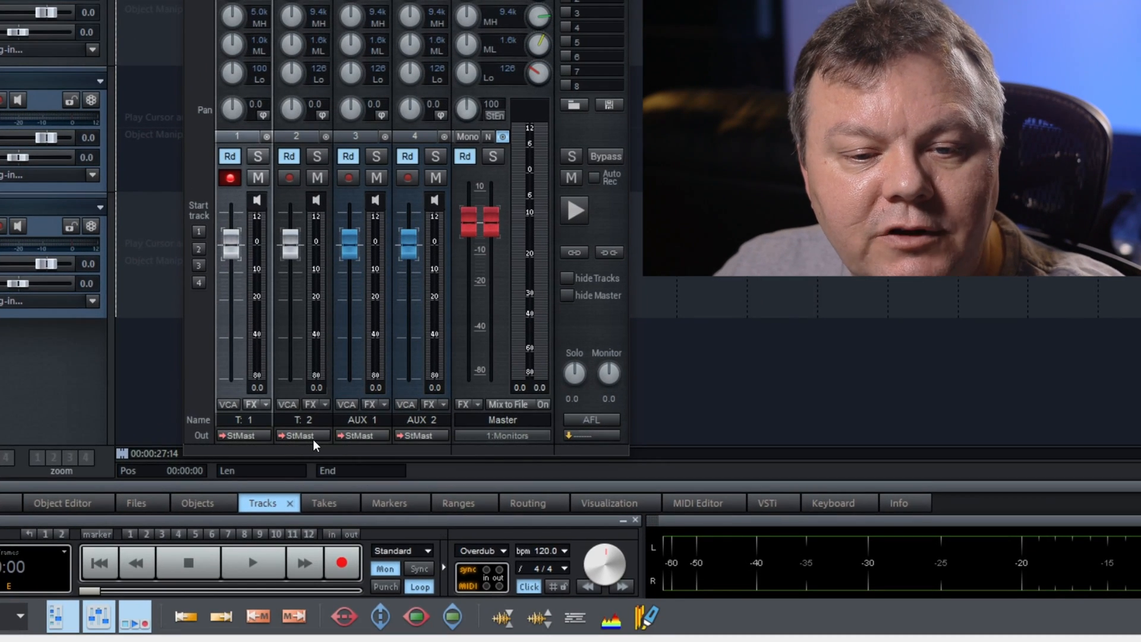
{"action": "left_click", "coordinate": [314, 440]}
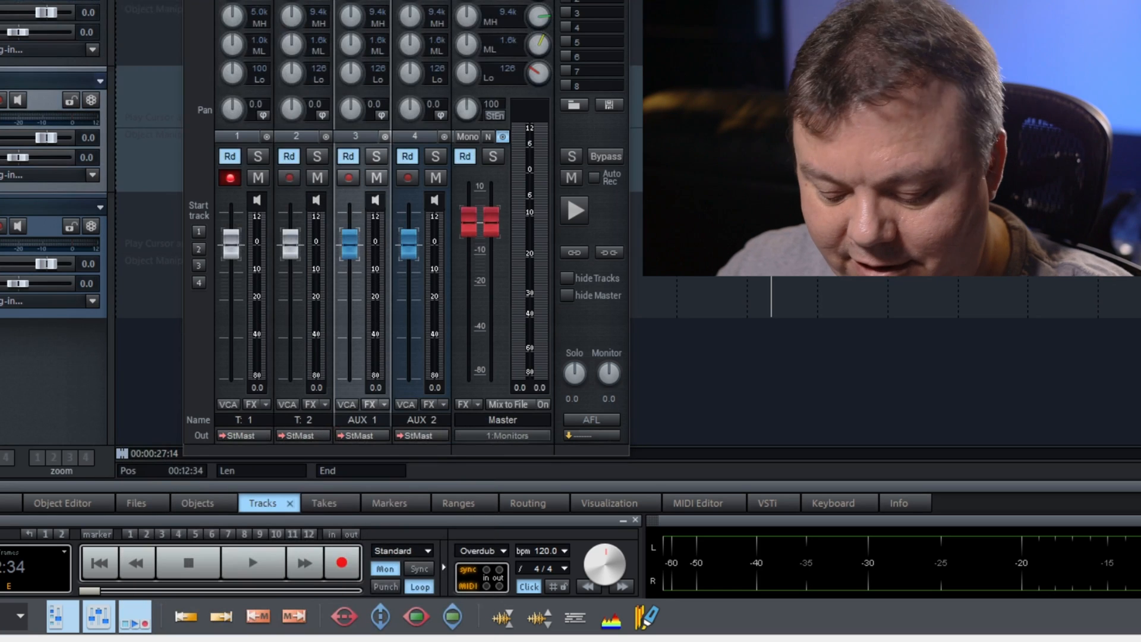
Correct the name of the misspelled Clcik playback device to Click in the Audio Devices preferences and close them
{"action": "key", "text": "y"}
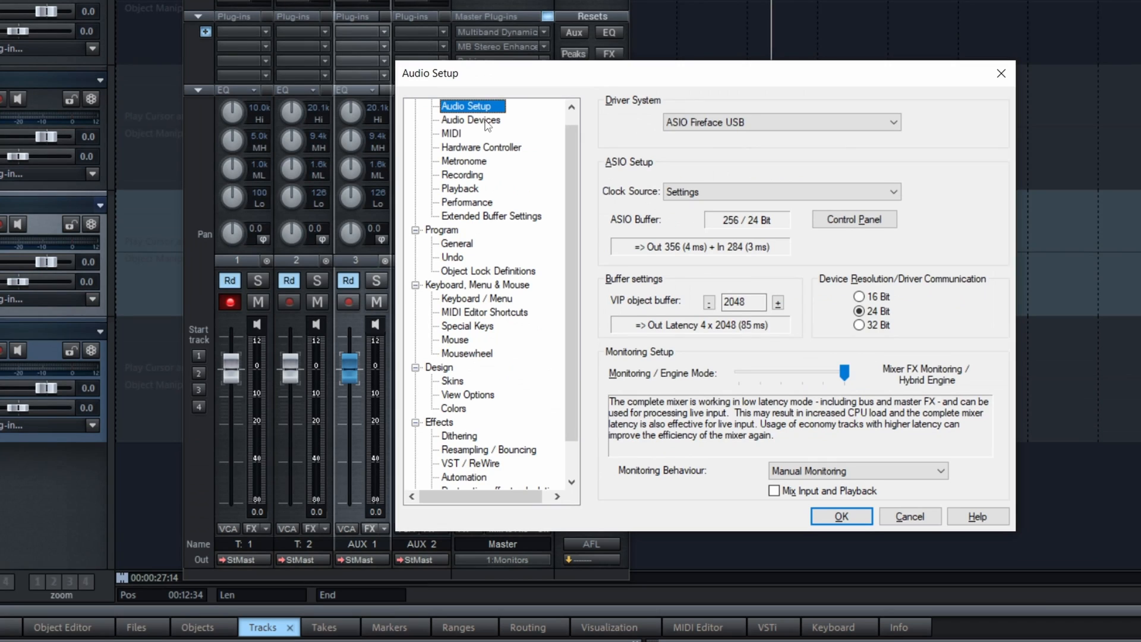
{"action": "left_click", "coordinate": [475, 120]}
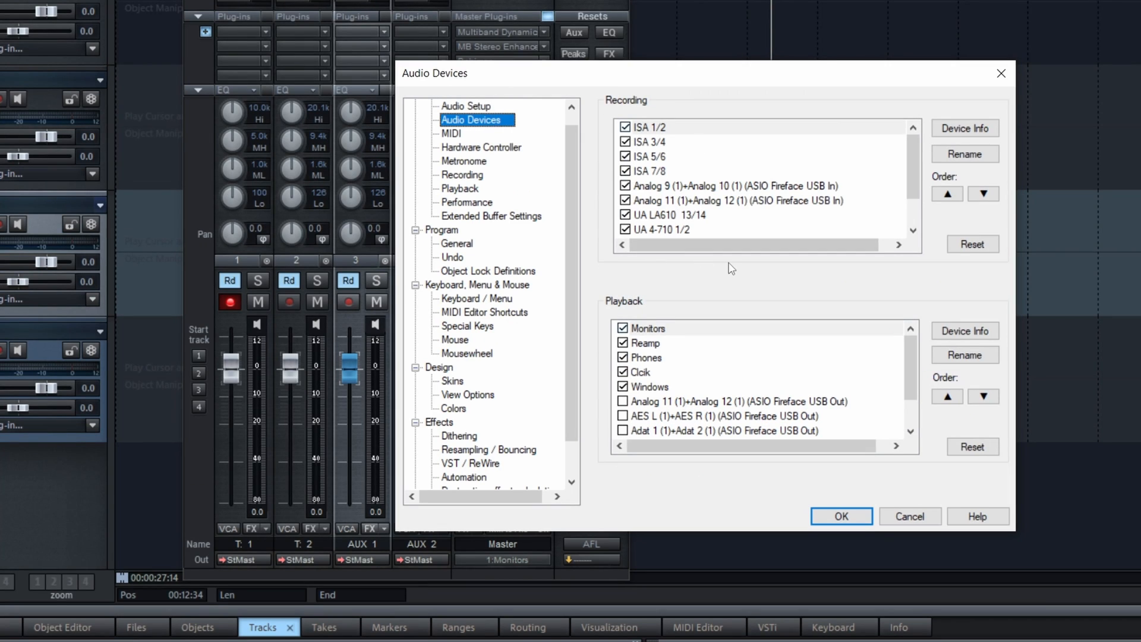
{"action": "double_click", "coordinate": [640, 373]}
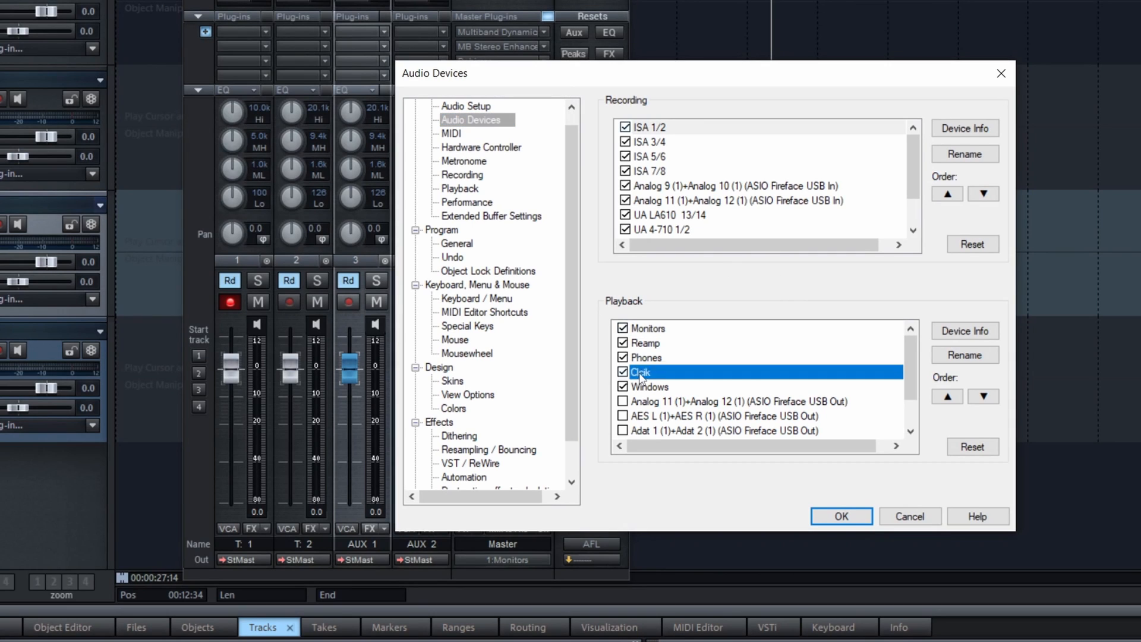
{"action": "left_click", "coordinate": [655, 373]}
{"action": "type", "text": "i"}
{"action": "key", "text": "Delete"}
{"action": "key", "text": "Return"}
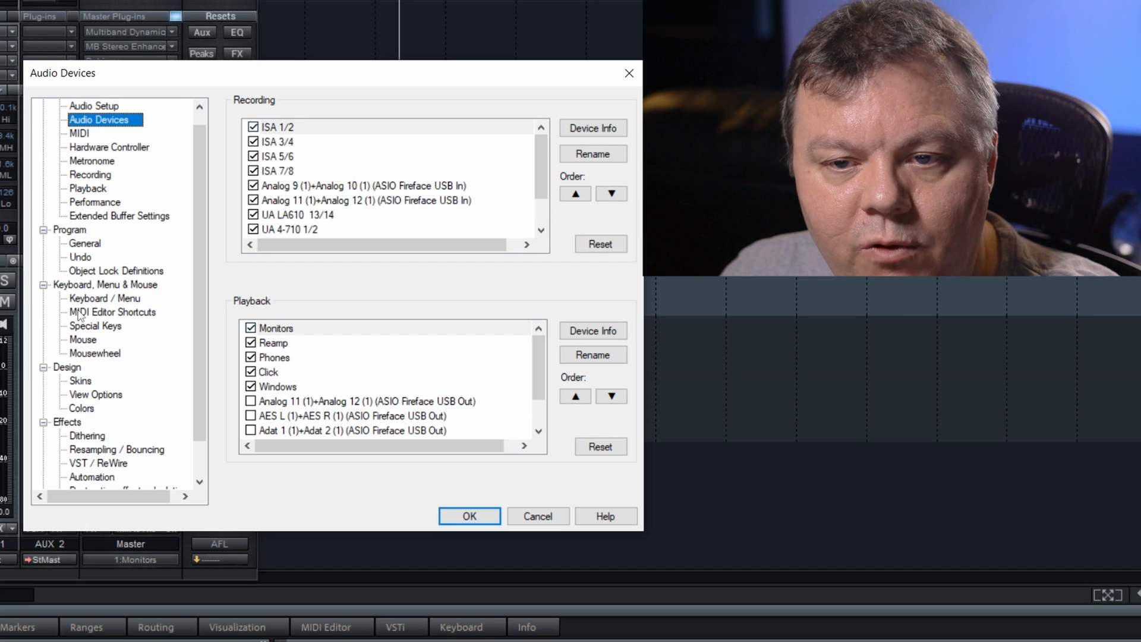
{"action": "left_click", "coordinate": [632, 82]}
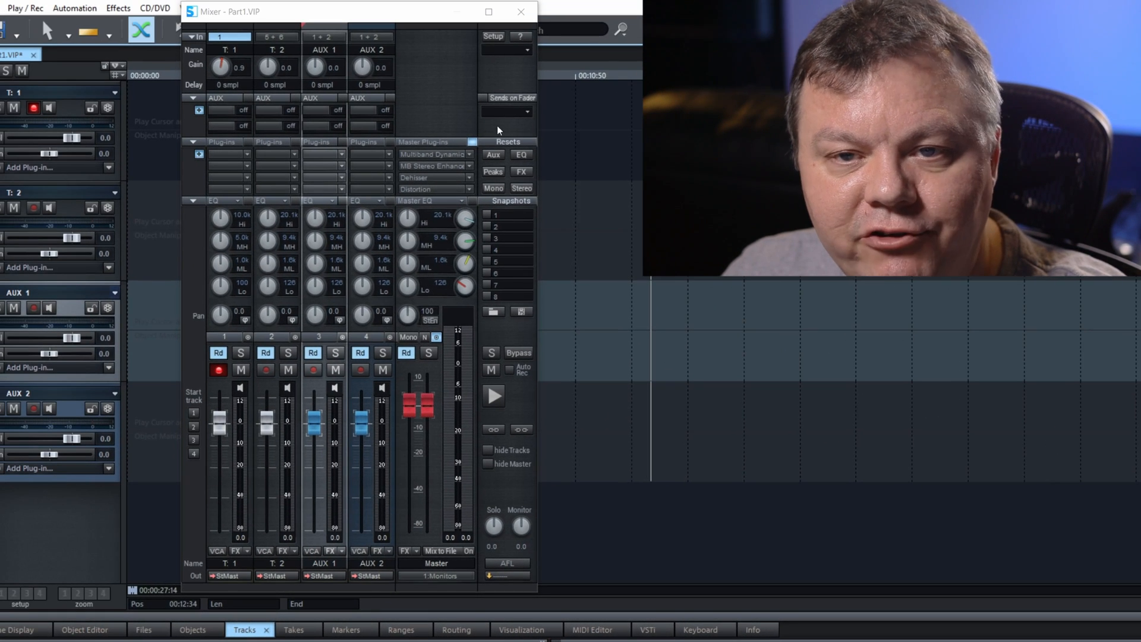
Add one submix bus to the project in the Mixer Setup
{"action": "left_click", "coordinate": [493, 36]}
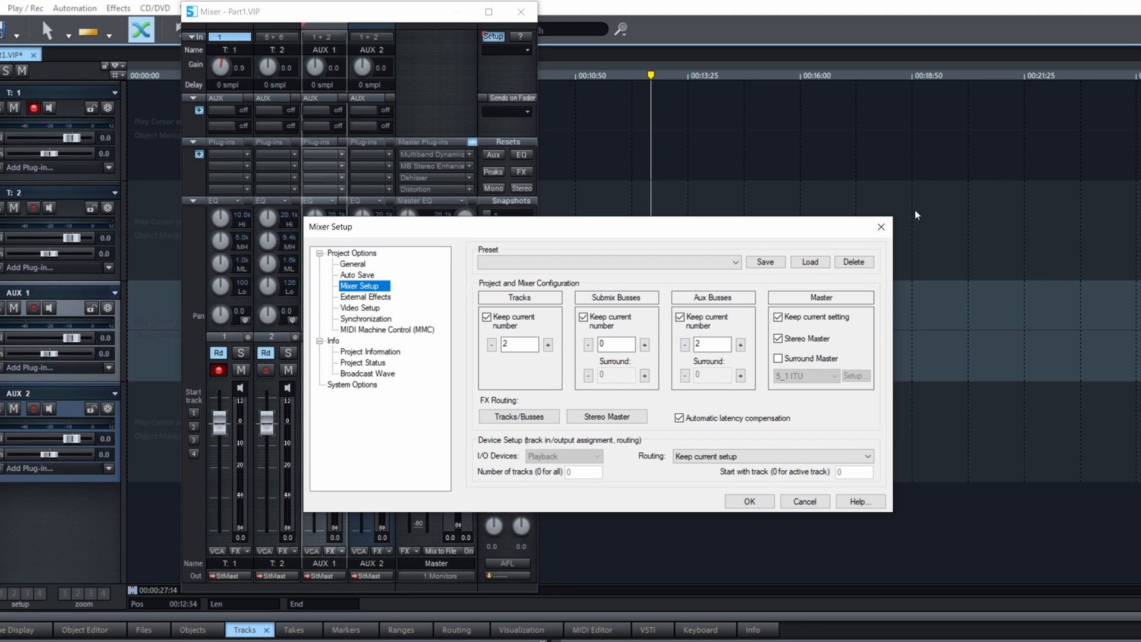
{"action": "left_click", "coordinate": [882, 227]}
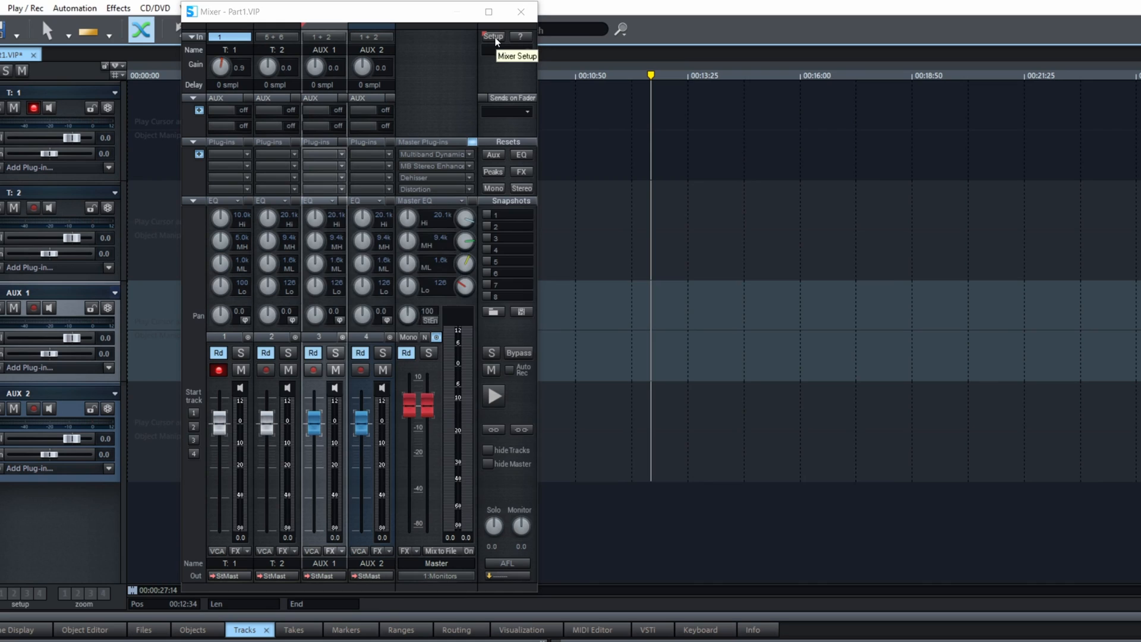
{"action": "left_click", "coordinate": [495, 38]}
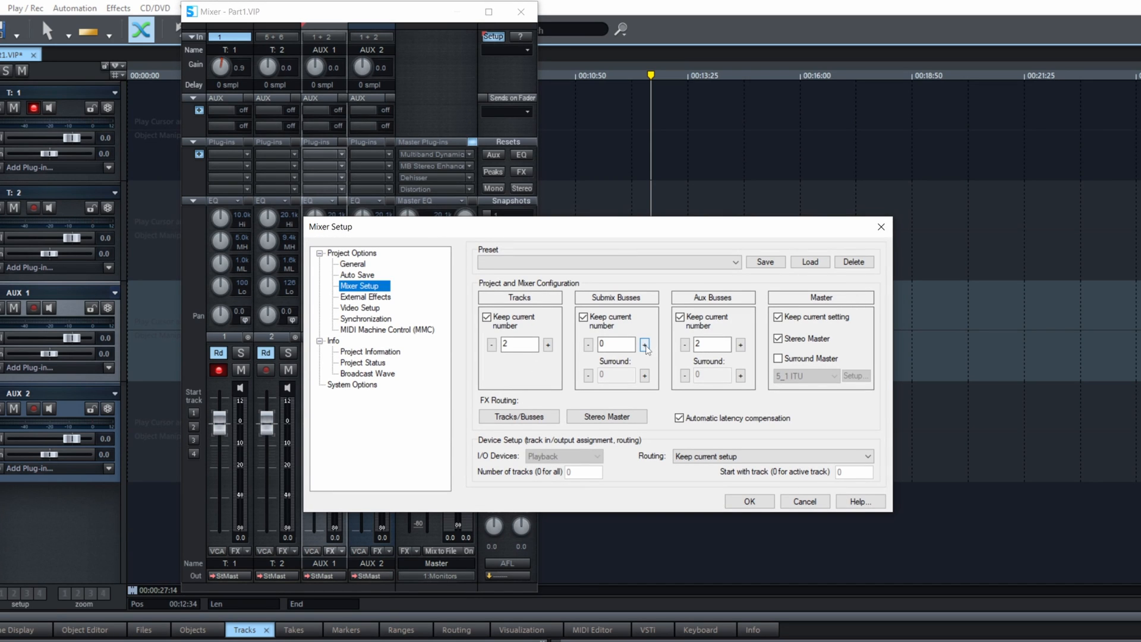
{"action": "left_click", "coordinate": [644, 345]}
{"action": "left_click", "coordinate": [763, 507]}
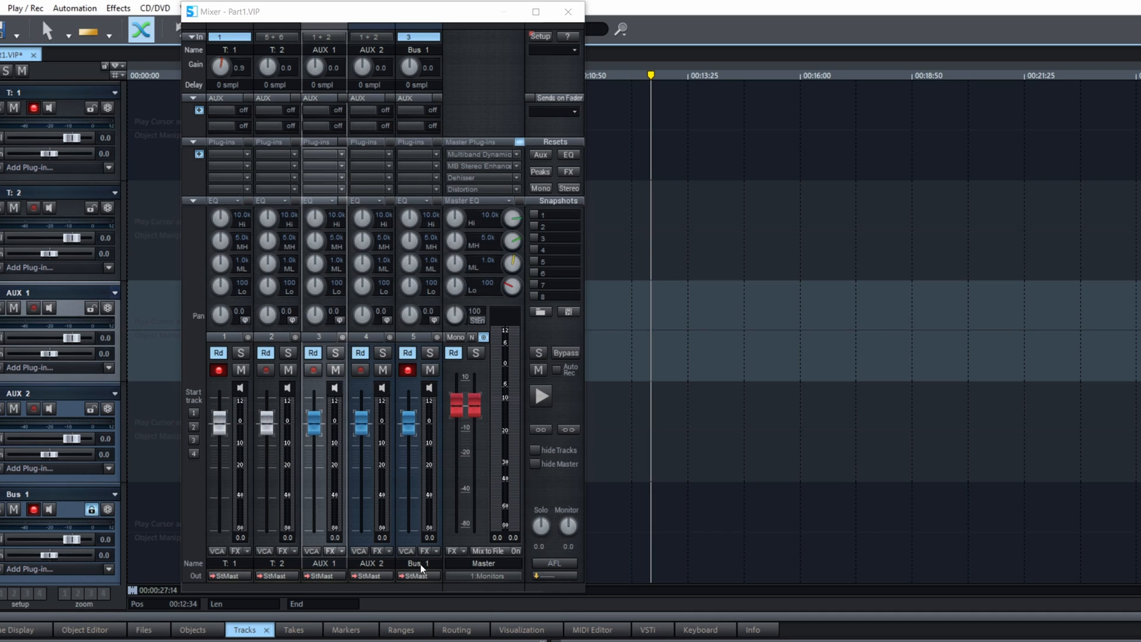
Rename the new submix bus as MAIN
{"action": "double_click", "coordinate": [420, 565]}
{"action": "type", "text": "MA"}
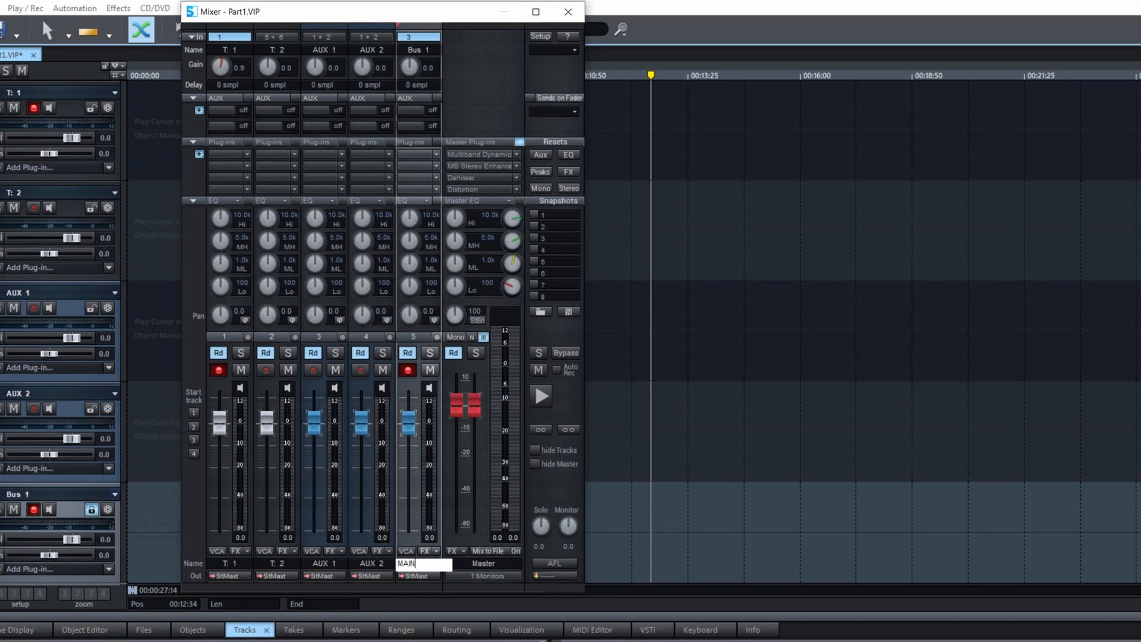
{"action": "type", "text": "IN"}
{"action": "key", "text": "Return"}
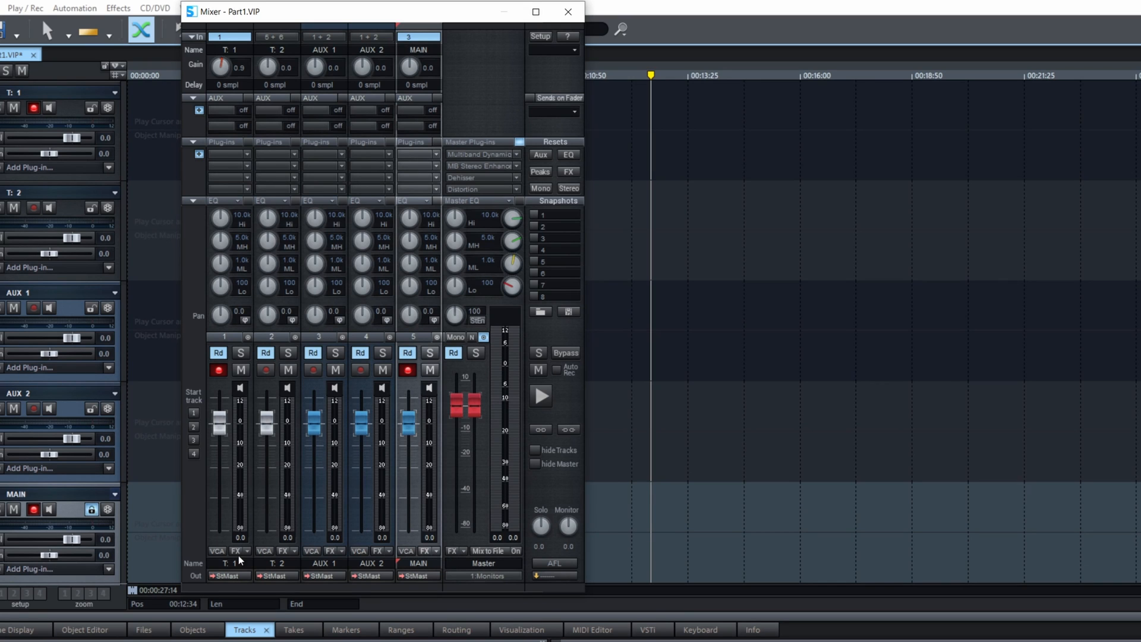
Route the outputs of tracks 1 and 2, AUX 1 and AUX 2 together to the MAIN bus
{"action": "left_click", "coordinate": [226, 566]}
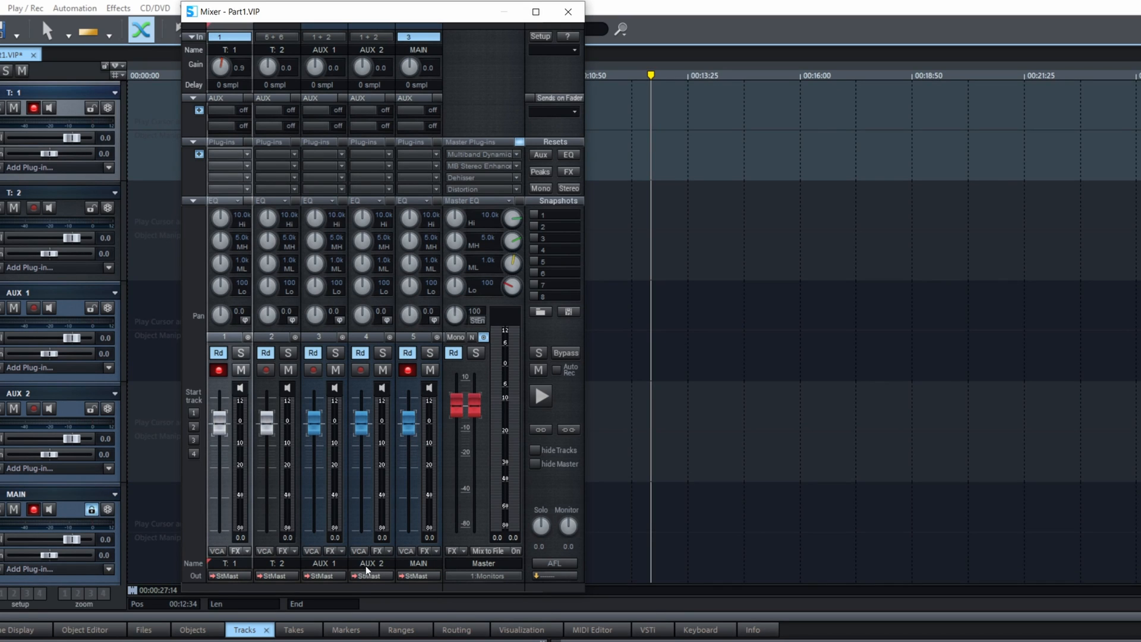
{"action": "left_click", "coordinate": [378, 568]}
{"action": "left_click", "coordinate": [376, 576]}
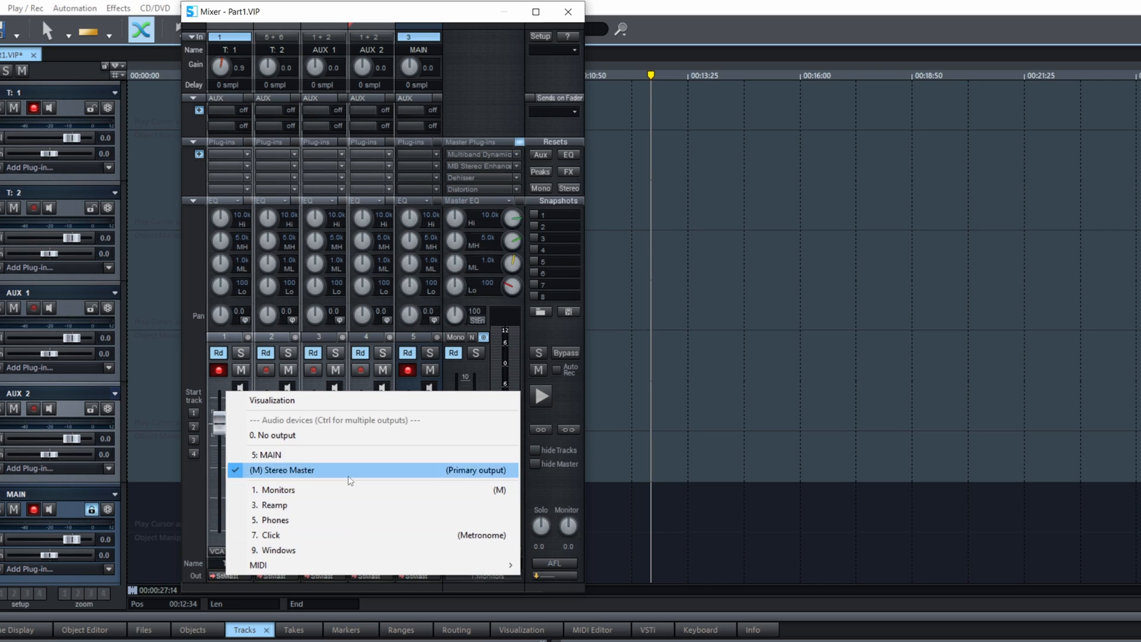
{"action": "left_click", "coordinate": [356, 455]}
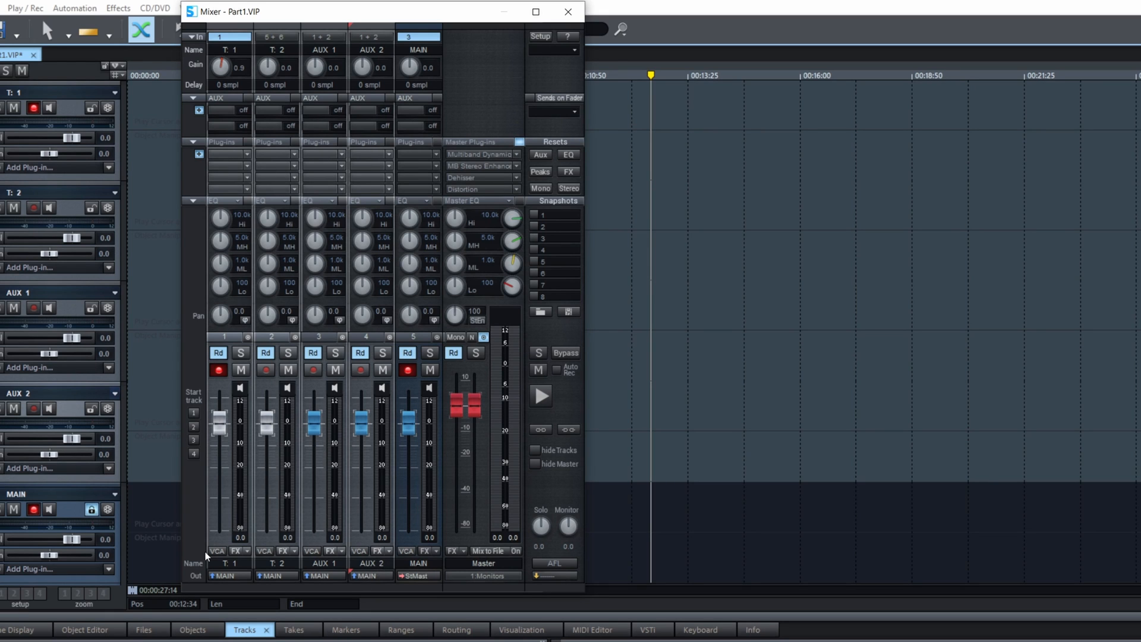
Select only AUX 2 and change its output to Phones
{"action": "left_click", "coordinate": [379, 575]}
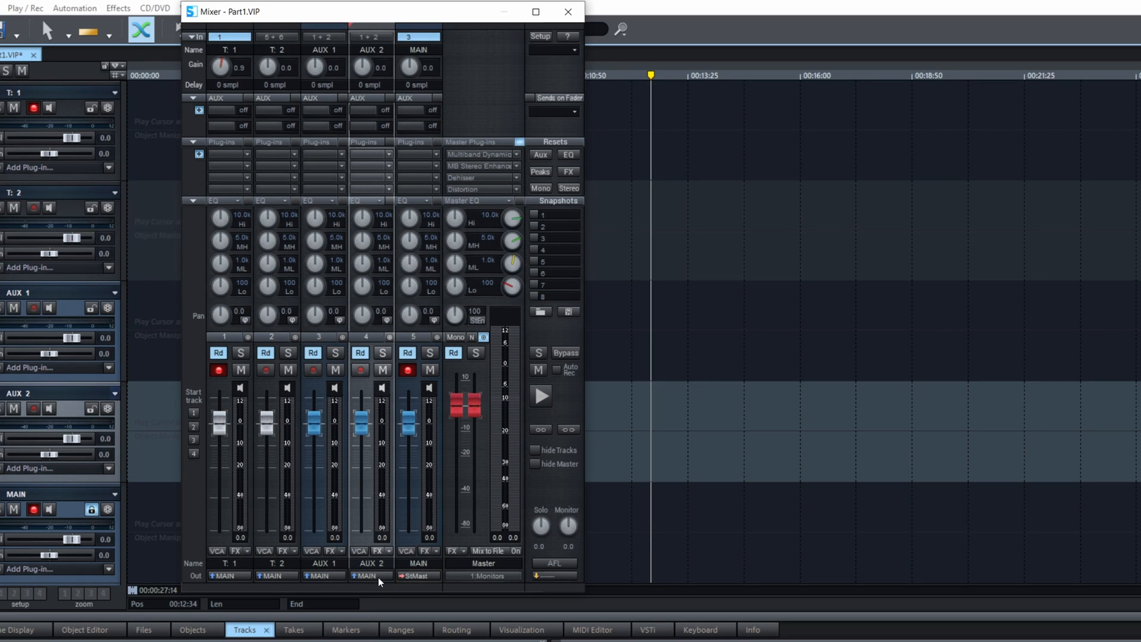
{"action": "left_click", "coordinate": [380, 577]}
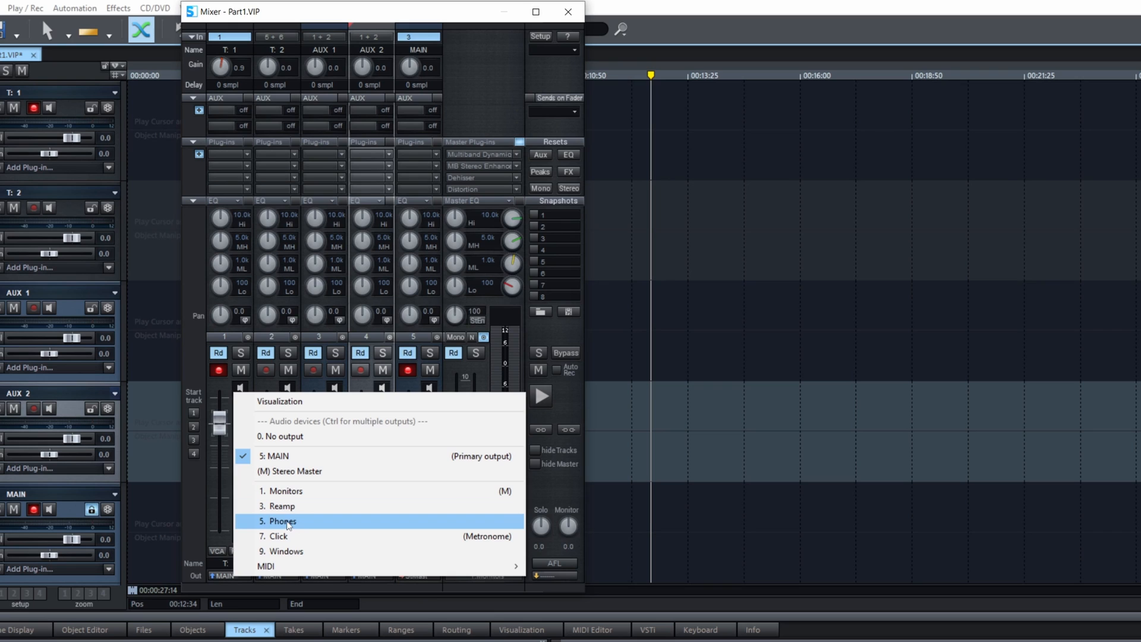
{"action": "left_click", "coordinate": [288, 523]}
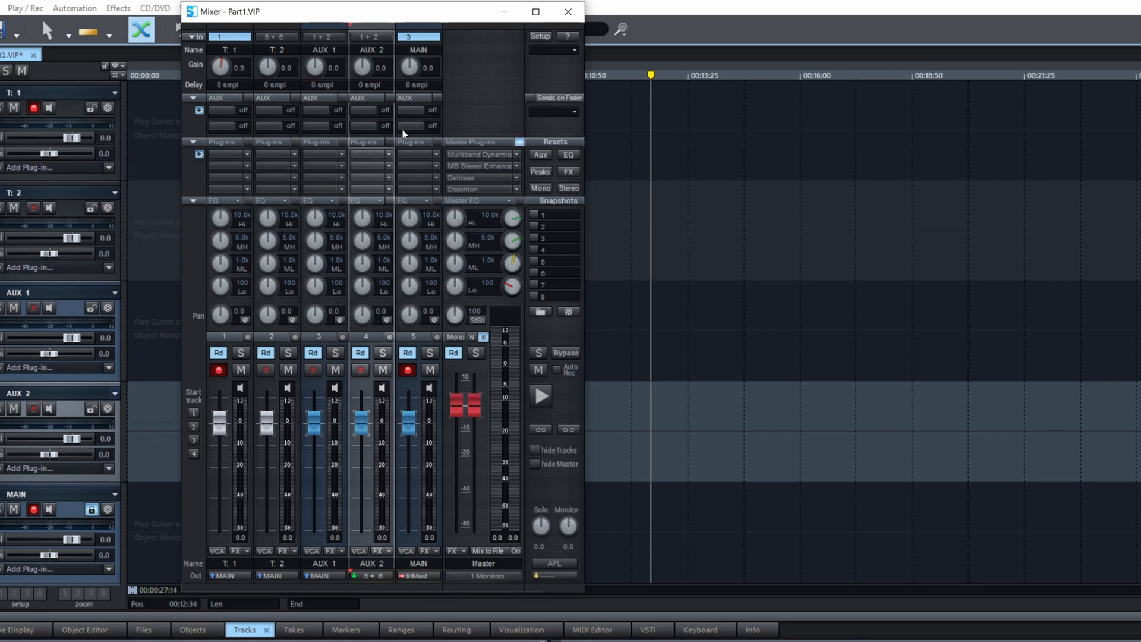
Send the MAIN bus to AUX 2 at about 0.1 dB and reselect Phones as the AUX 2 output
{"action": "left_click", "coordinate": [425, 134]}
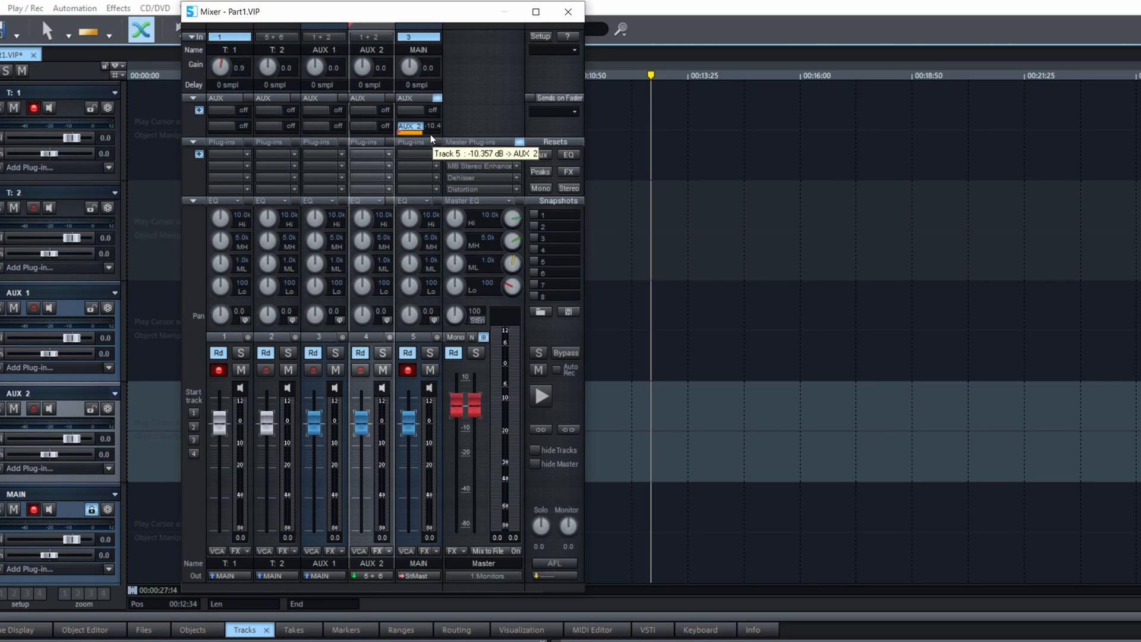
{"action": "left_click_drag", "start_coordinate": [424, 137], "coordinate": [431, 137]}
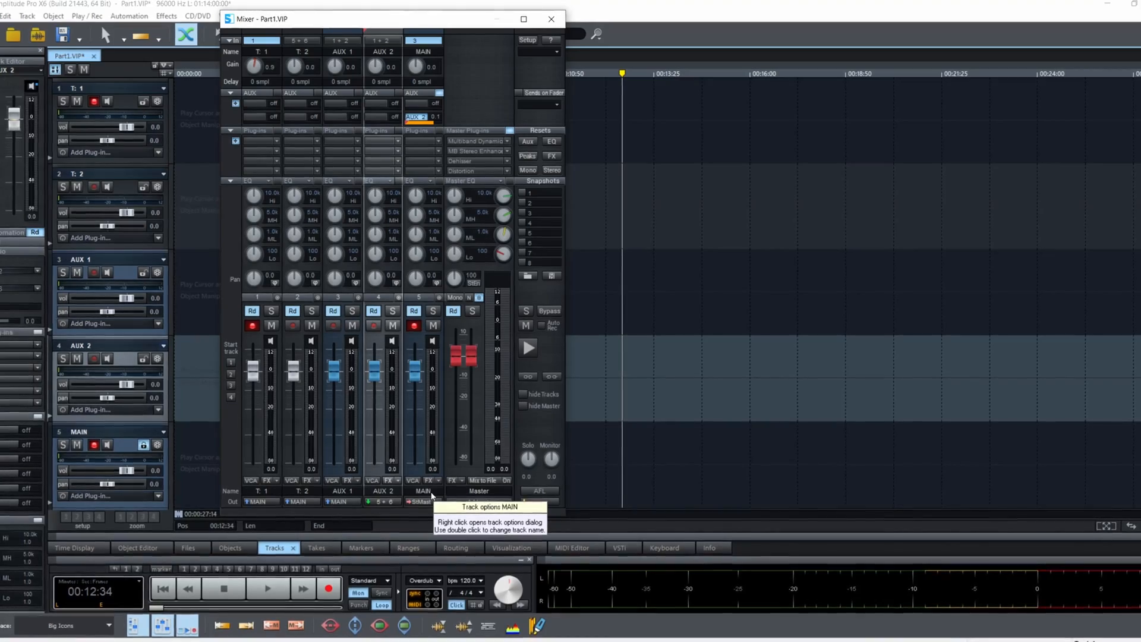
{"action": "left_click", "coordinate": [379, 501]}
{"action": "left_click", "coordinate": [340, 455]}
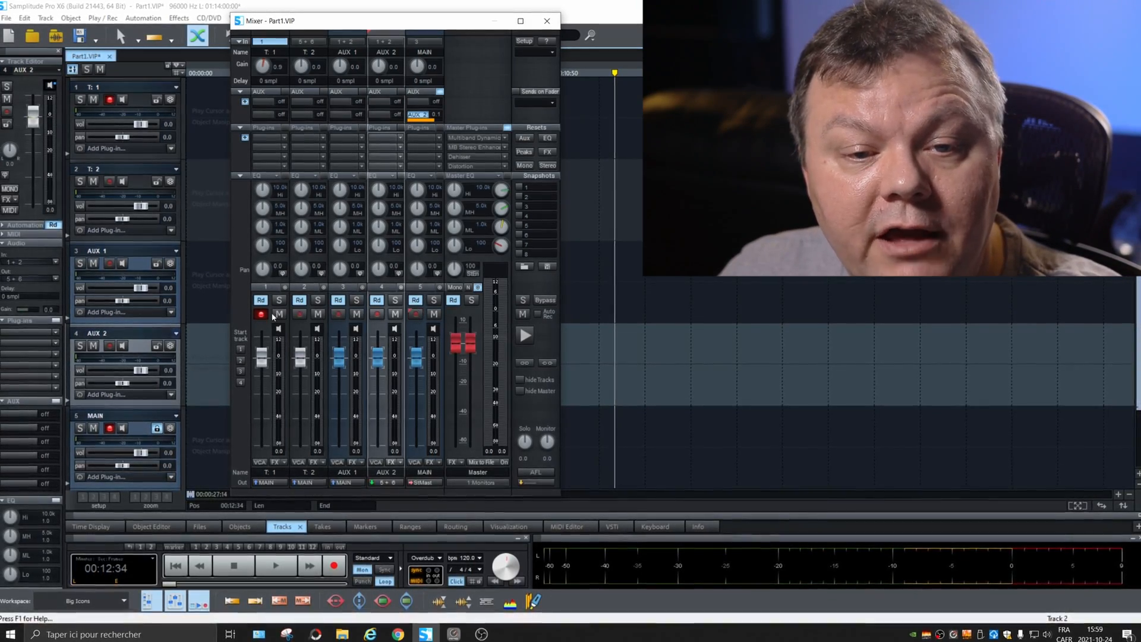
Set track 1's input to Analog 11 (1) and the monitoring mode to No Audio Monitoring (Peakmeter only)
{"action": "left_click", "coordinate": [547, 21]}
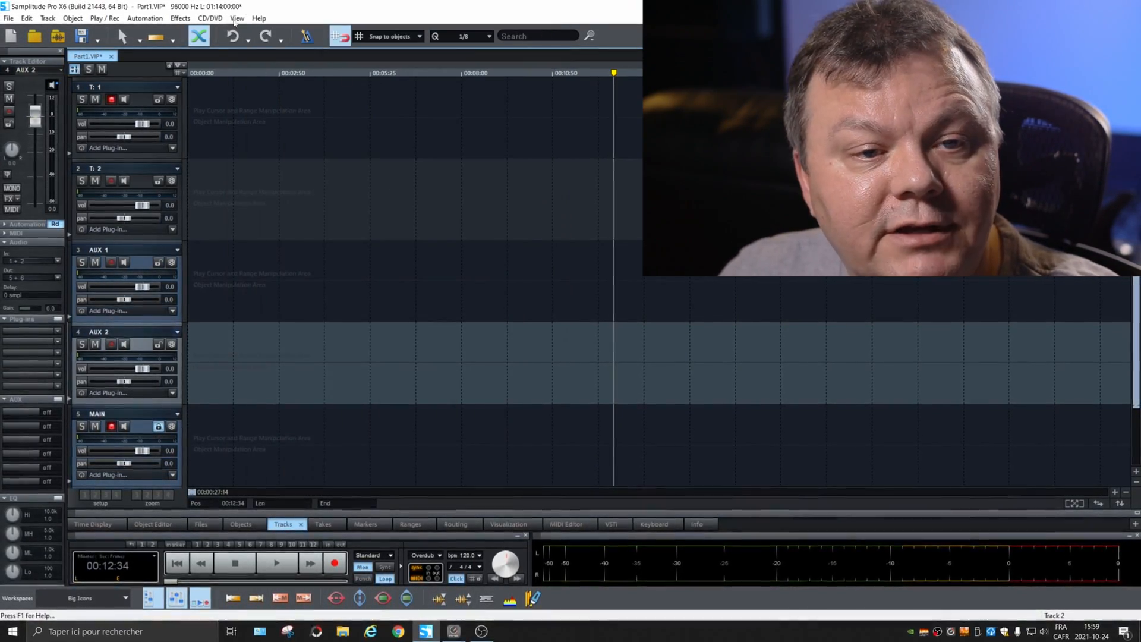
{"action": "left_click", "coordinate": [105, 86]}
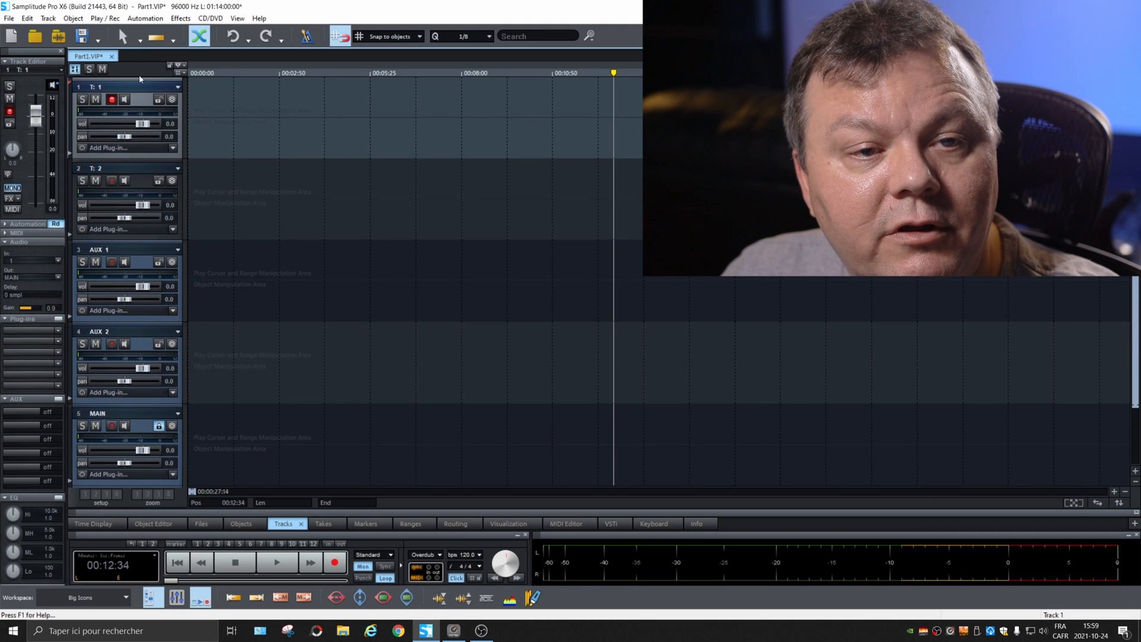
{"action": "left_click", "coordinate": [58, 261]}
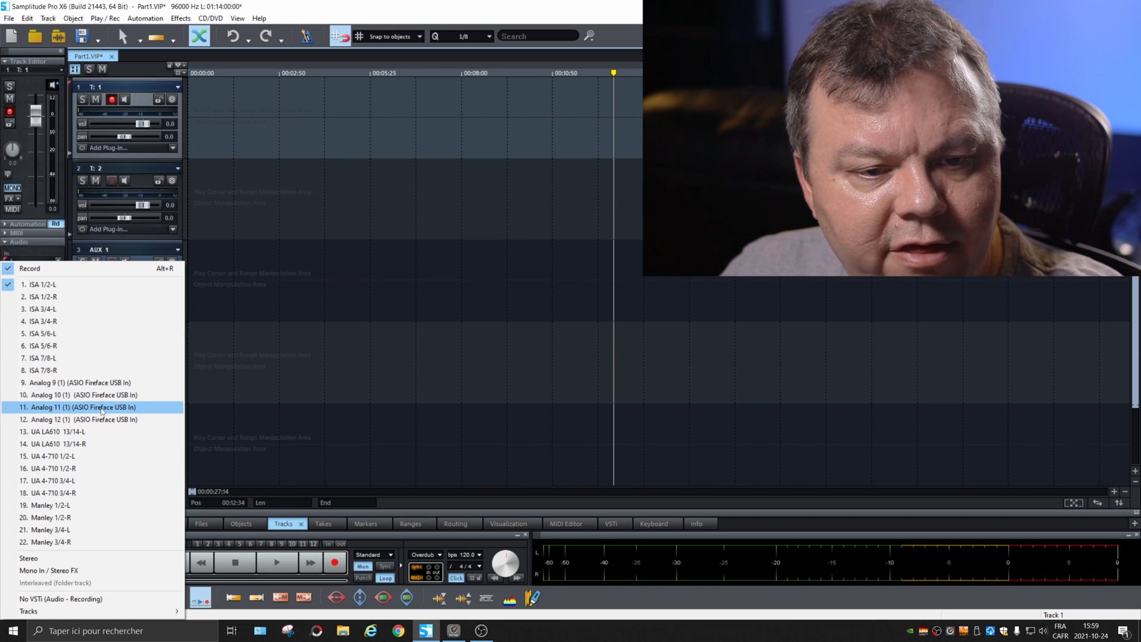
{"action": "left_click", "coordinate": [103, 409]}
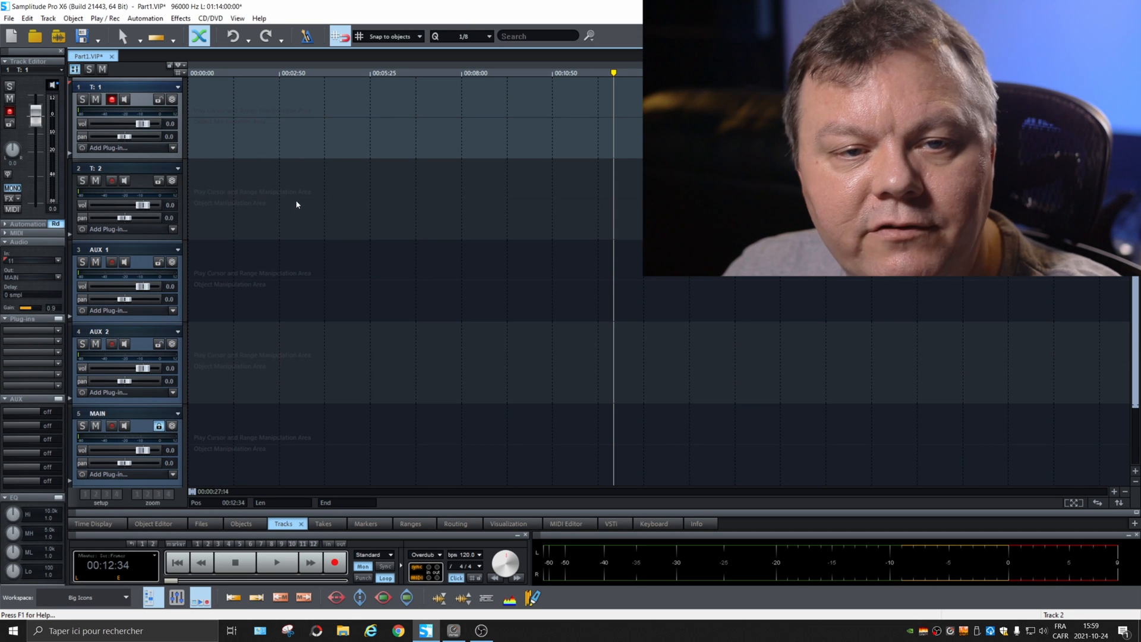
{"action": "right_click", "coordinate": [361, 572]}
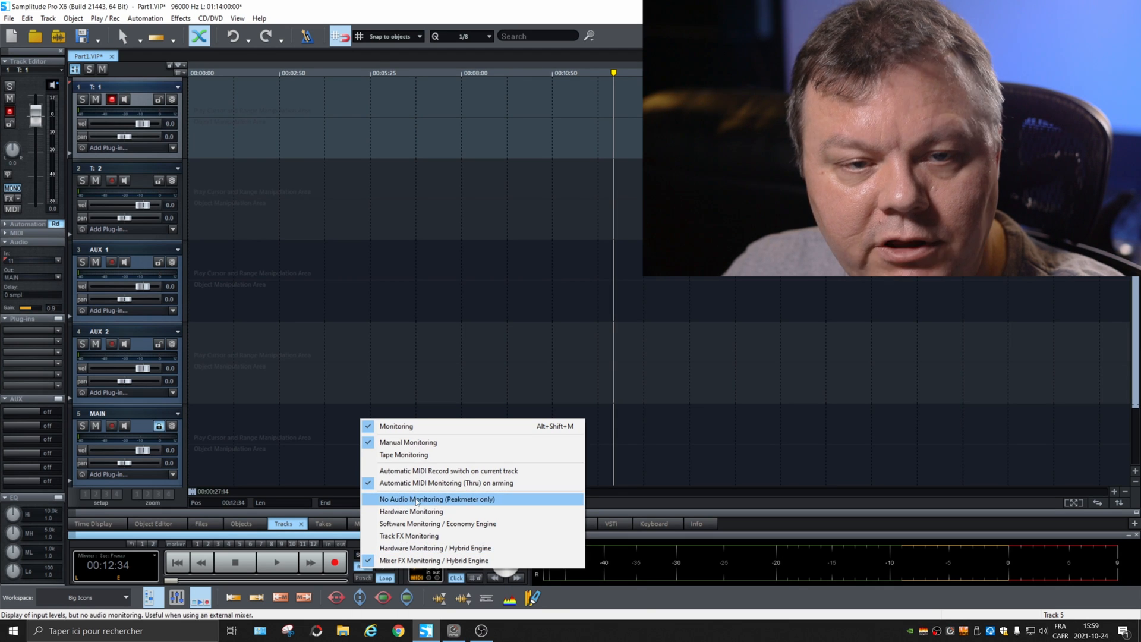
{"action": "left_click", "coordinate": [416, 502]}
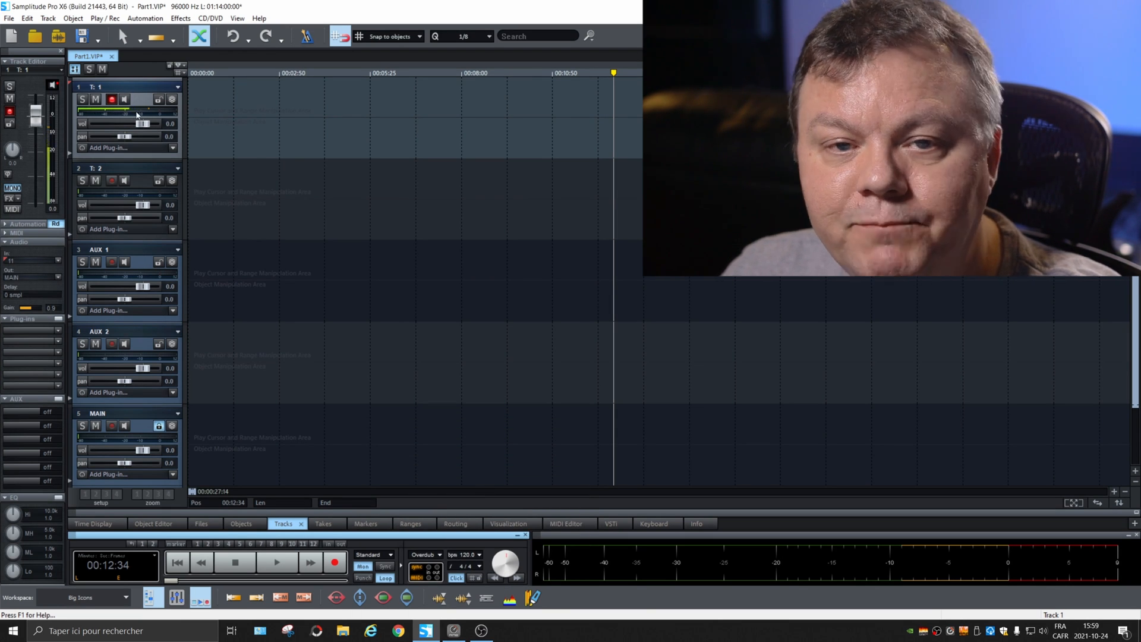
Record a take of about 7 seconds on track 1 from the start of the project
{"action": "key", "text": "Home"}
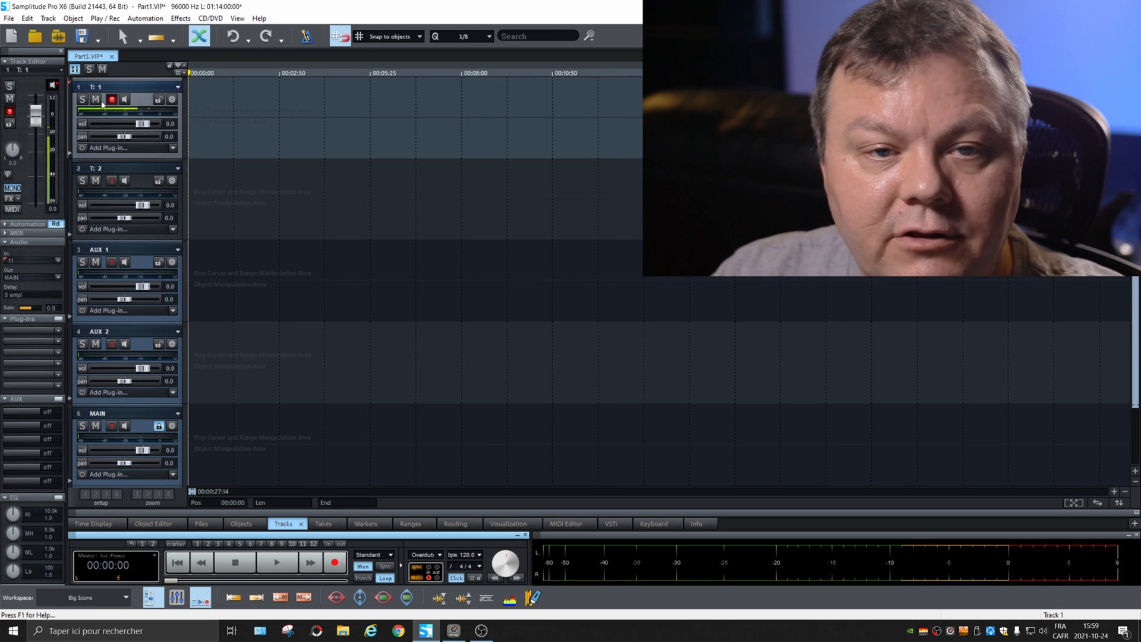
{"action": "key", "text": "r"}
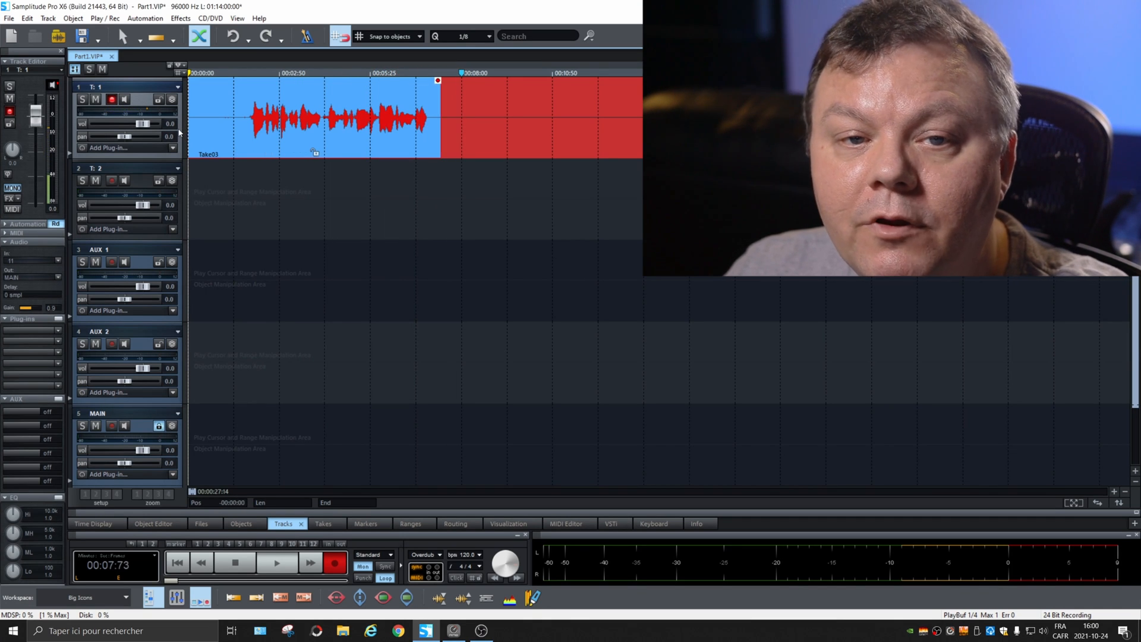
{"action": "key", "text": "space"}
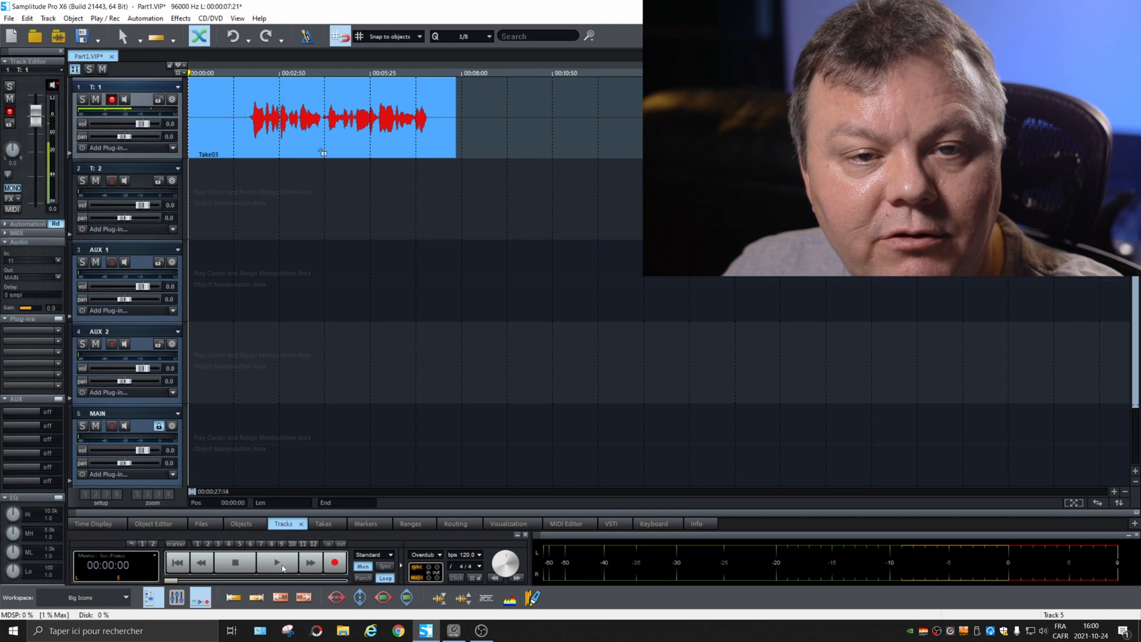
Play the recorded take from about 00:01:47 and check the signal levels of the tracks, buses and master in the Mixer
{"action": "left_click", "coordinate": [284, 567]}
{"action": "left_click", "coordinate": [245, 101]}
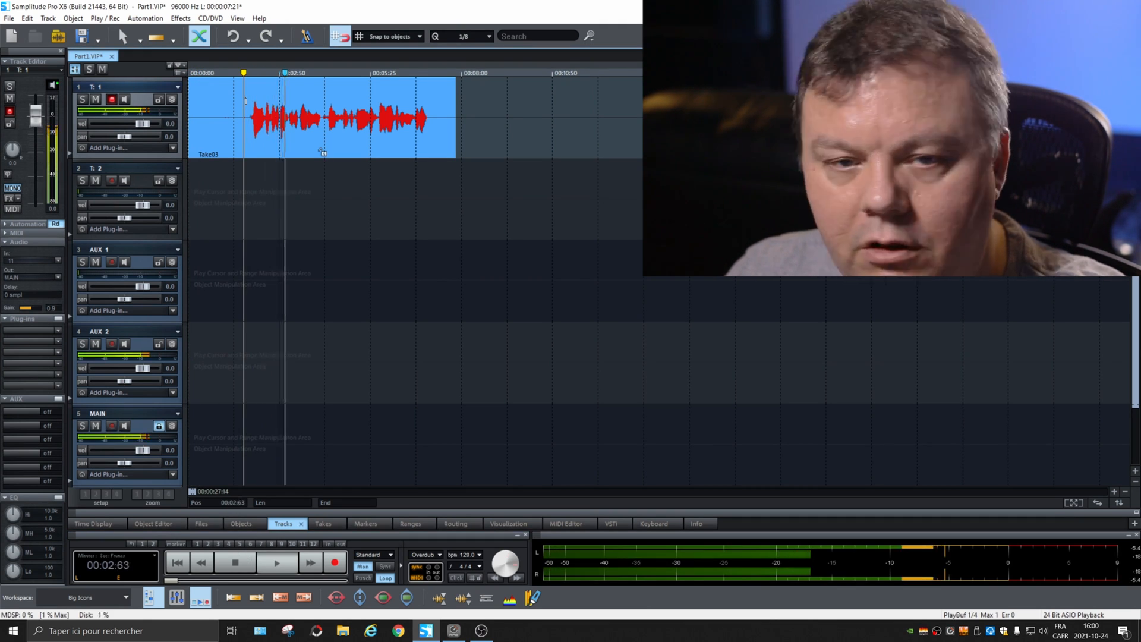
{"action": "key", "text": "space"}
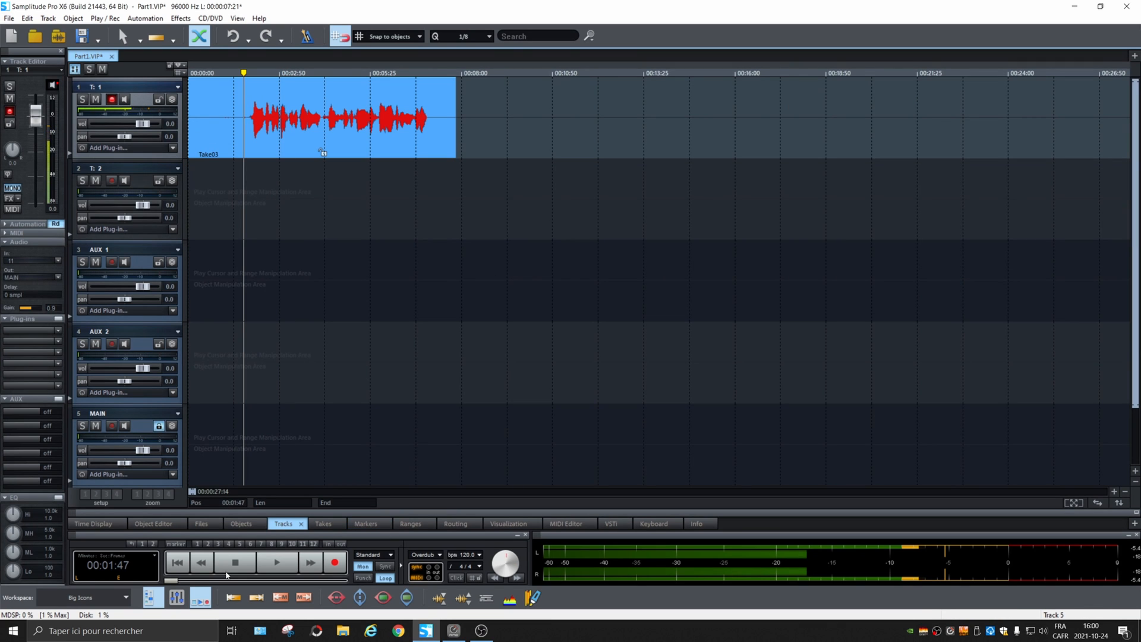
{"action": "left_click", "coordinate": [176, 597]}
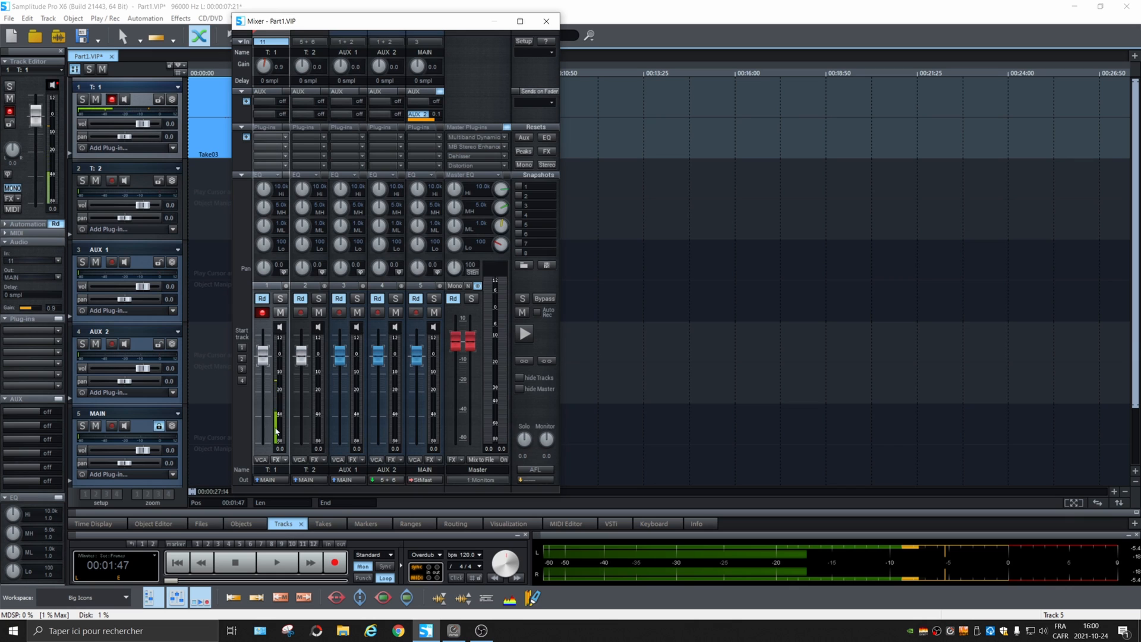
{"action": "key", "text": "space"}
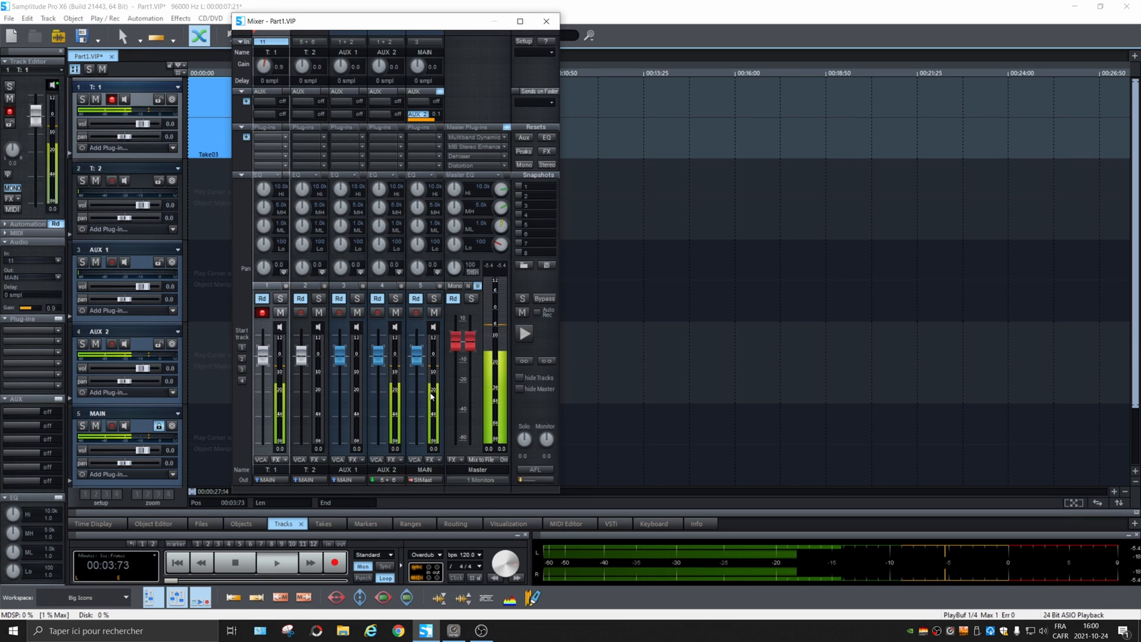
{"action": "key", "text": "space"}
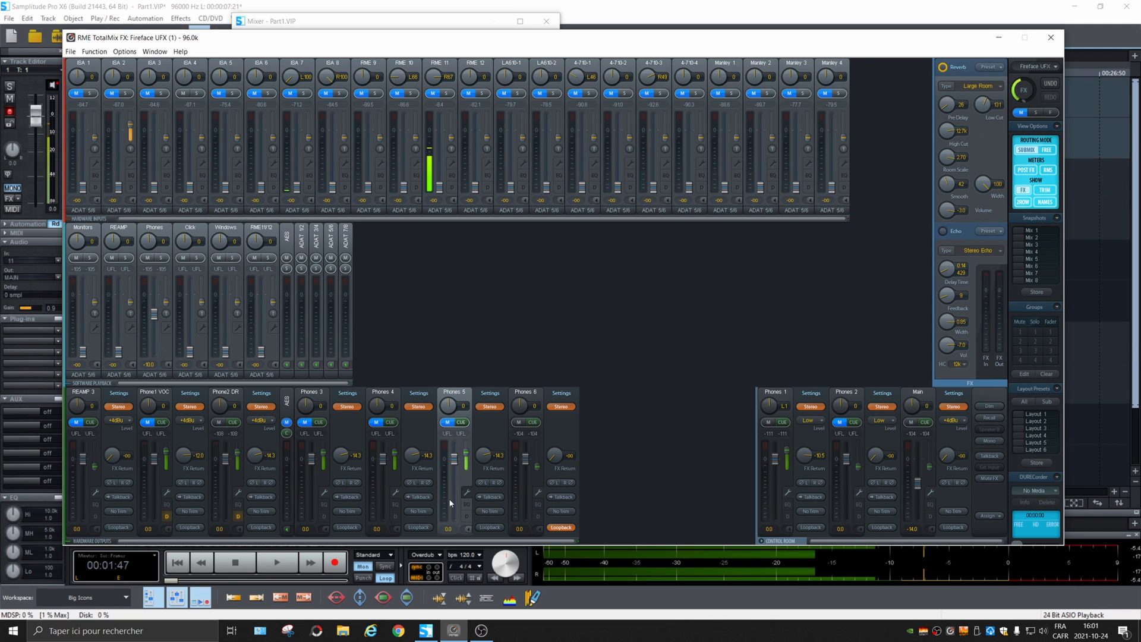
Back in Samplitude, move the Mixer window clear of the recorded take and lower track 1's volume to -8.2 dB
{"action": "left_click", "coordinate": [580, 4]}
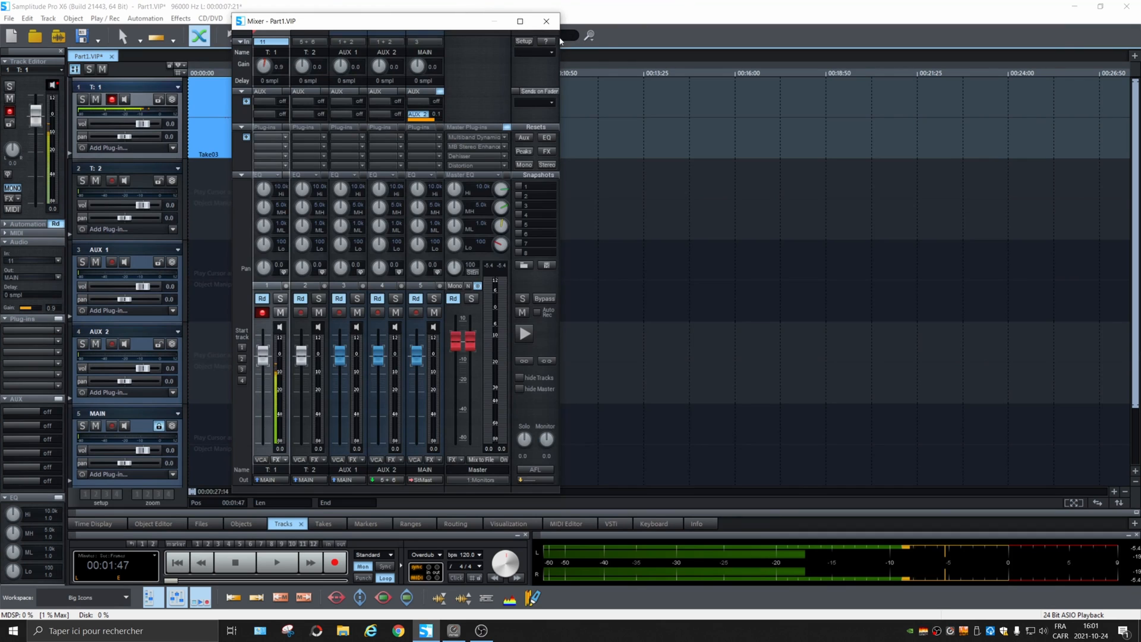
{"action": "left_click_drag", "start_coordinate": [374, 30], "coordinate": [710, 34]}
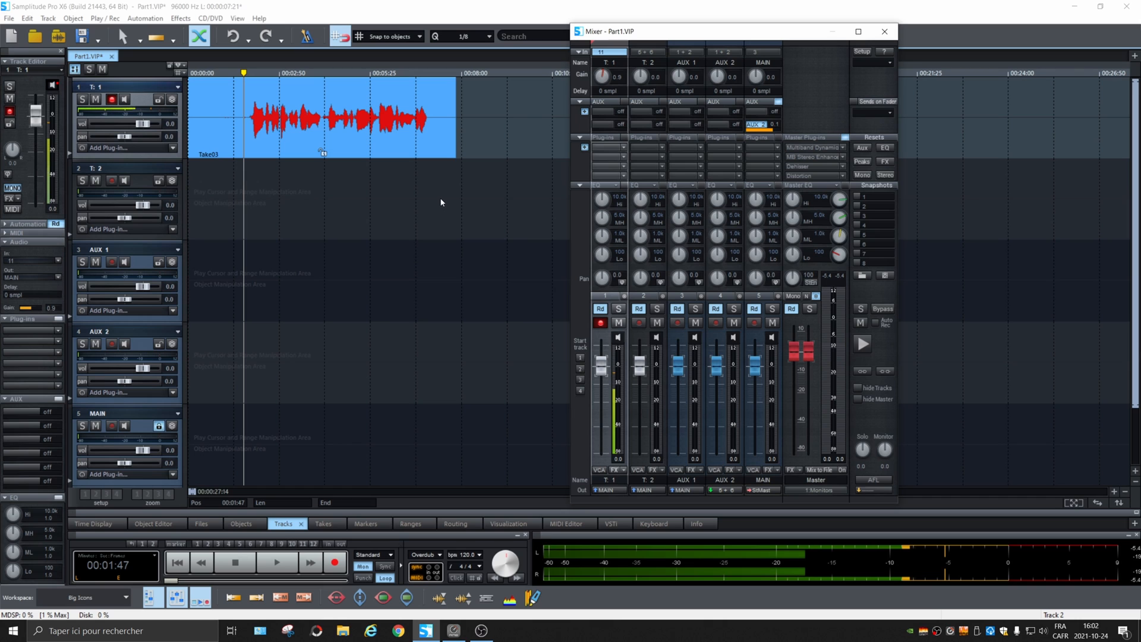
{"action": "left_click_drag", "start_coordinate": [604, 367], "coordinate": [605, 369]}
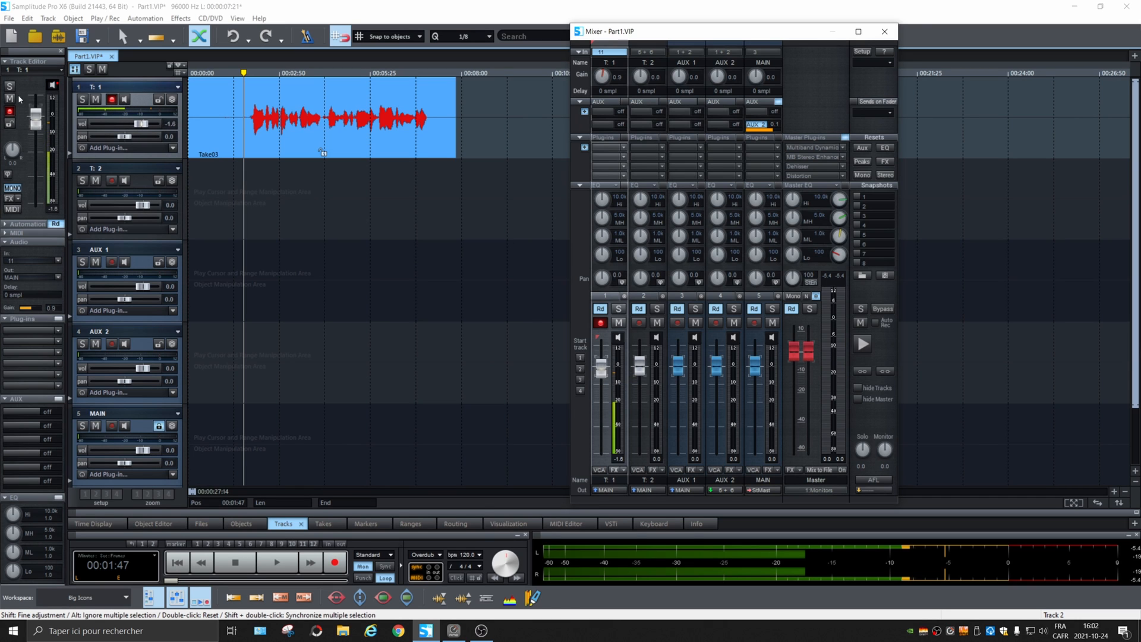
{"action": "left_click_drag", "start_coordinate": [142, 127], "coordinate": [132, 128]}
{"action": "mouse_move", "coordinate": [38, 138]}
{"action": "left_mouse_down"}
{"action": "mouse_move", "coordinate": [41, 154]}
{"action": "mouse_move", "coordinate": [42, 134]}
{"action": "left_mouse_up"}
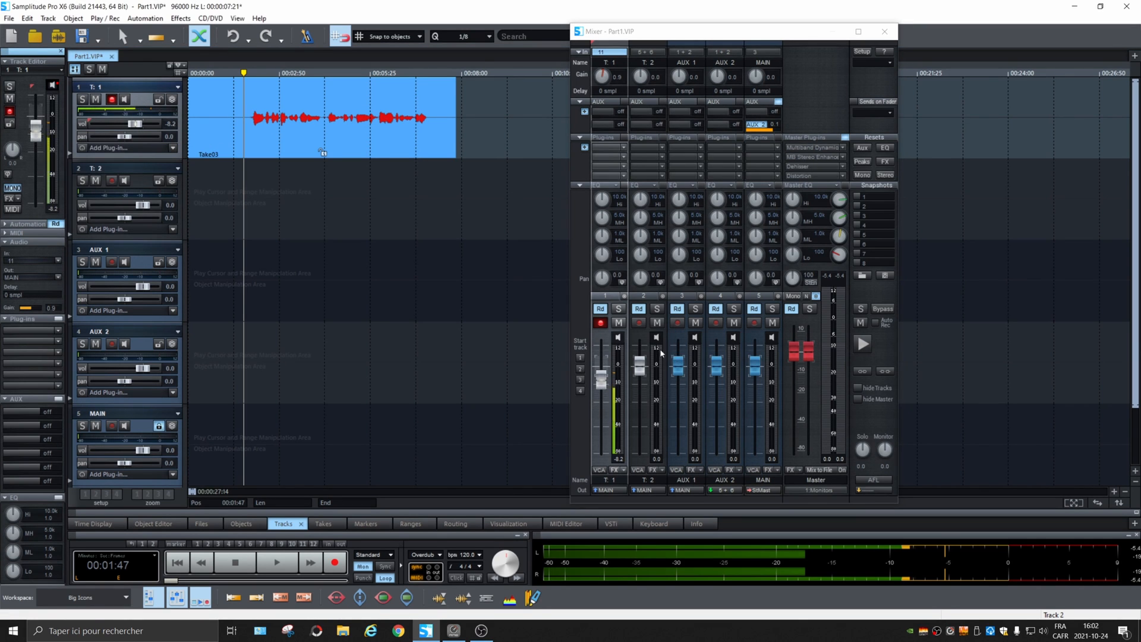
Try out the pan control of track 1 and reset it to 0.0
{"action": "left_click_drag", "start_coordinate": [604, 279], "coordinate": [594, 265]}
{"action": "double_click", "coordinate": [603, 278]}
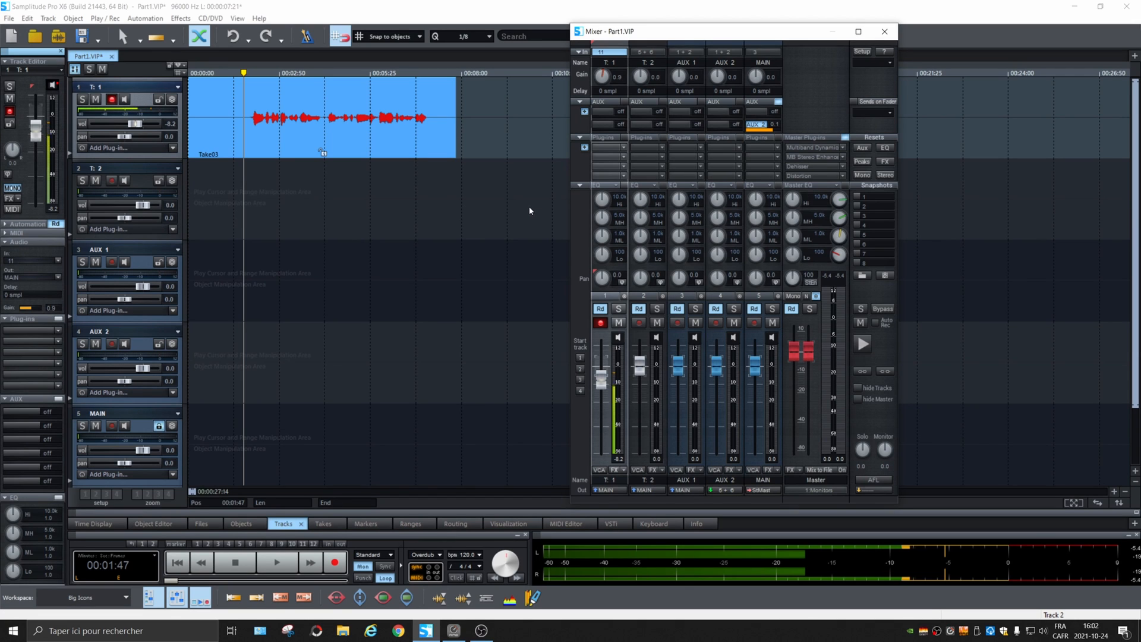
Play the range from 00:01:60 to 00:06:70 and set track 1's EQ to Hi 6.0, MH 4.3 and ML -4.7 dB
{"action": "left_click_drag", "start_coordinate": [681, 36], "coordinate": [586, 37]}
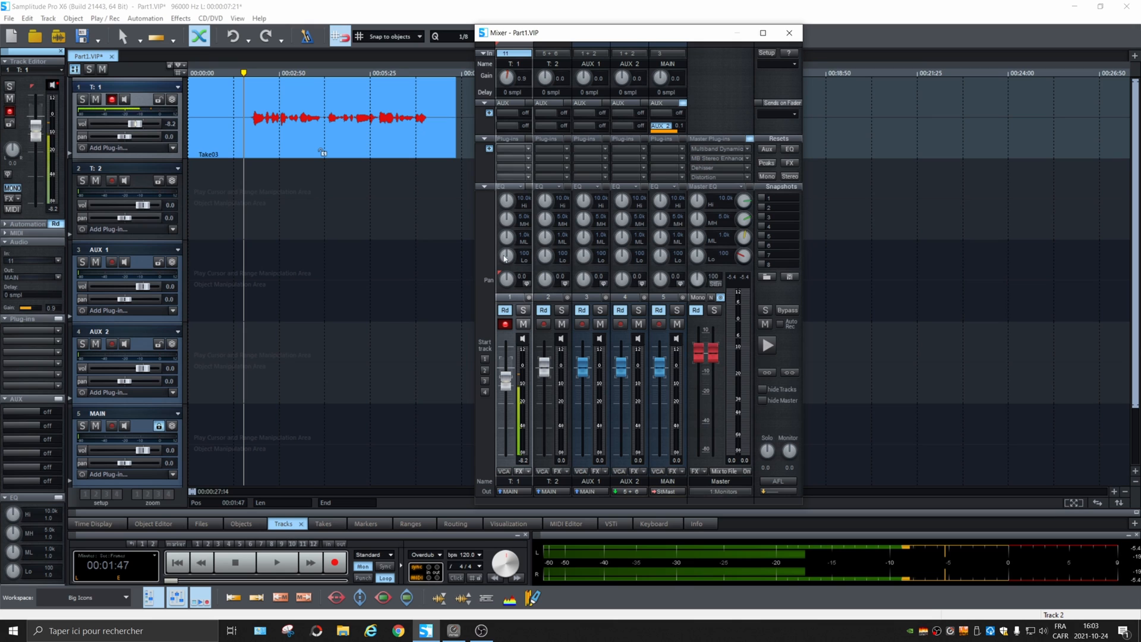
{"action": "left_click_drag", "start_coordinate": [250, 122], "coordinate": [426, 113]}
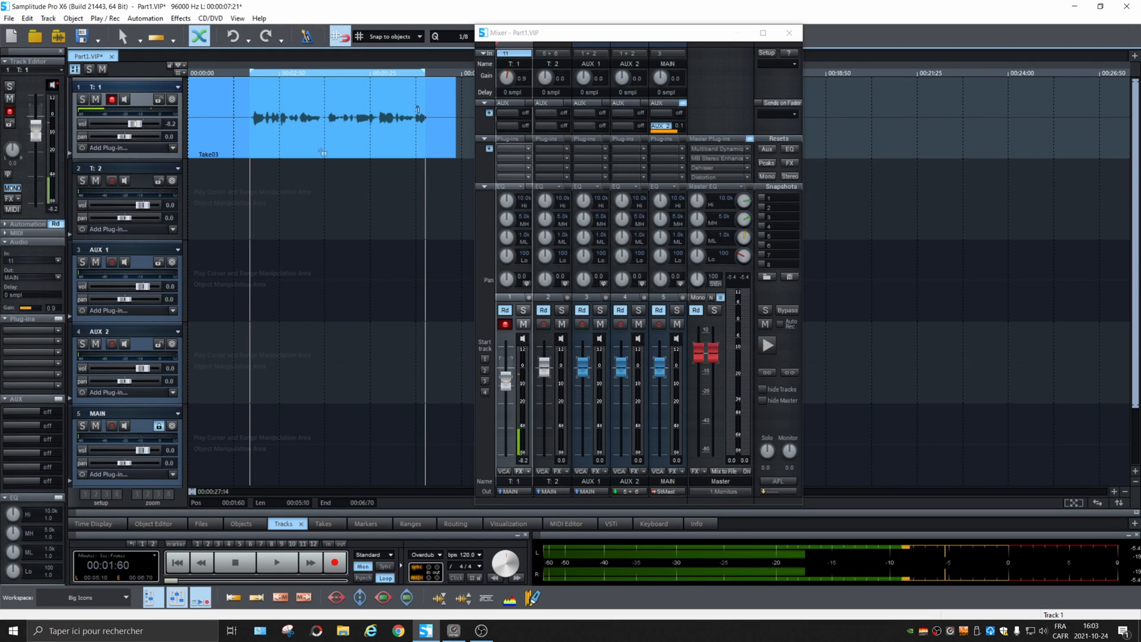
{"action": "key", "text": "space"}
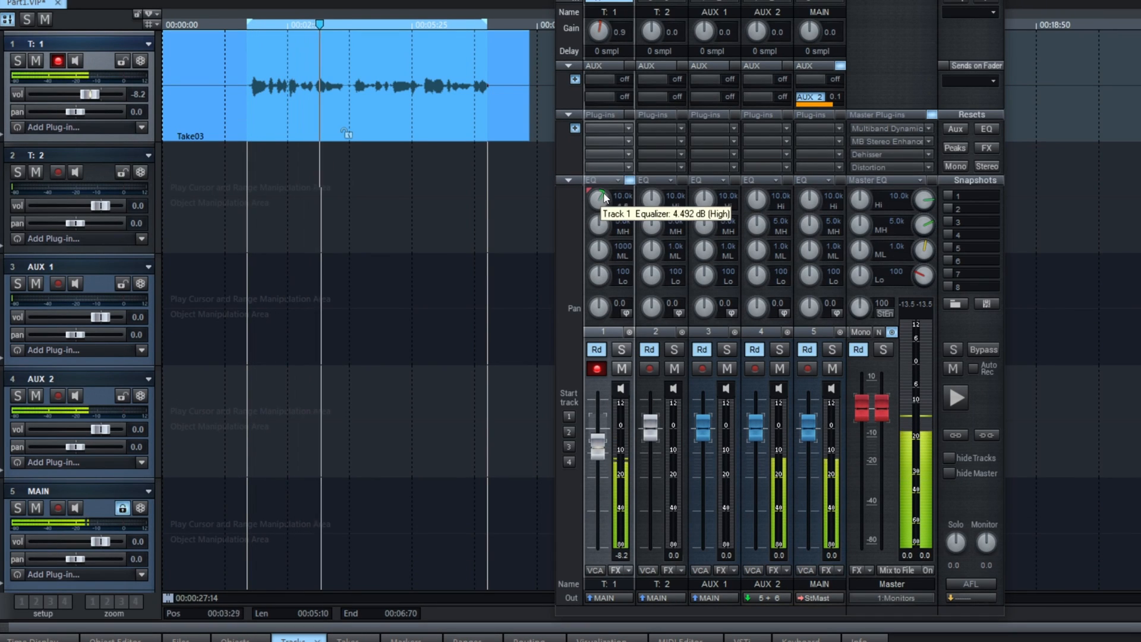
{"action": "left_click_drag", "start_coordinate": [603, 193], "coordinate": [591, 241]}
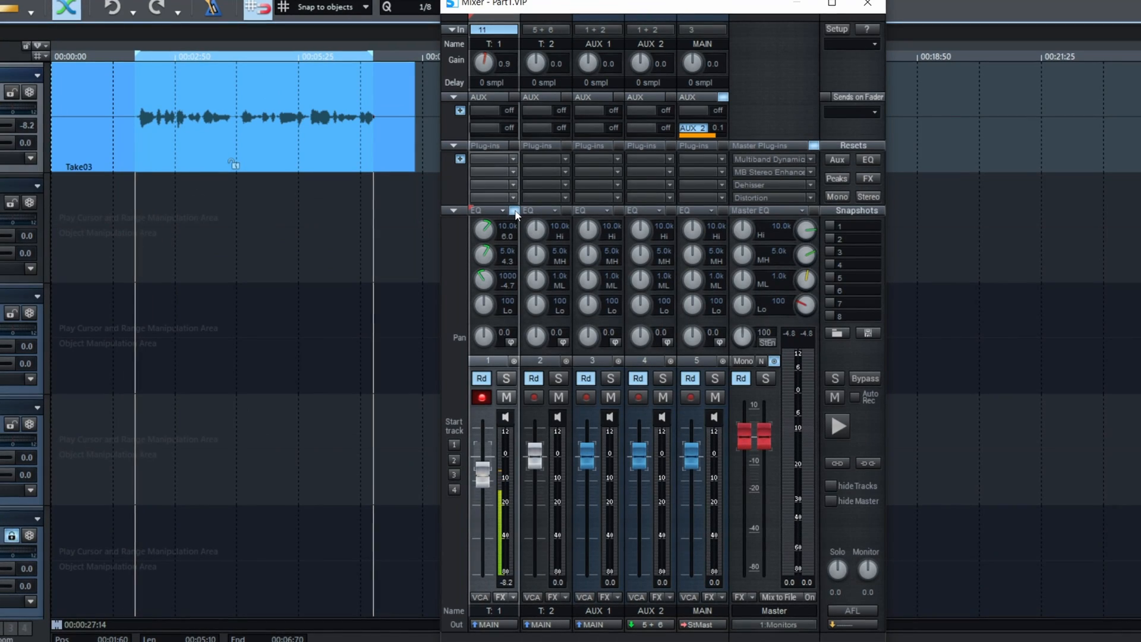
Open track 1's EQ116 with the range playing and make band 1 a High Pass at about 89 Hz with 5.66 dB gain
{"action": "right_click", "coordinate": [516, 211]}
{"action": "left_click_drag", "start_coordinate": [483, 176], "coordinate": [434, 175]}
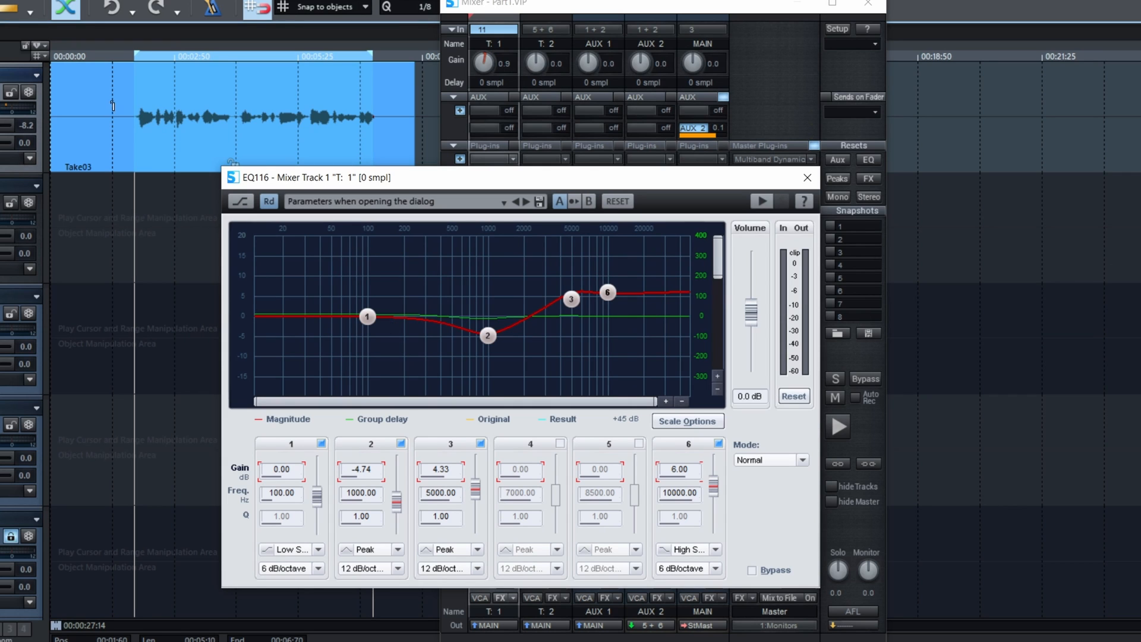
{"action": "key", "text": "space"}
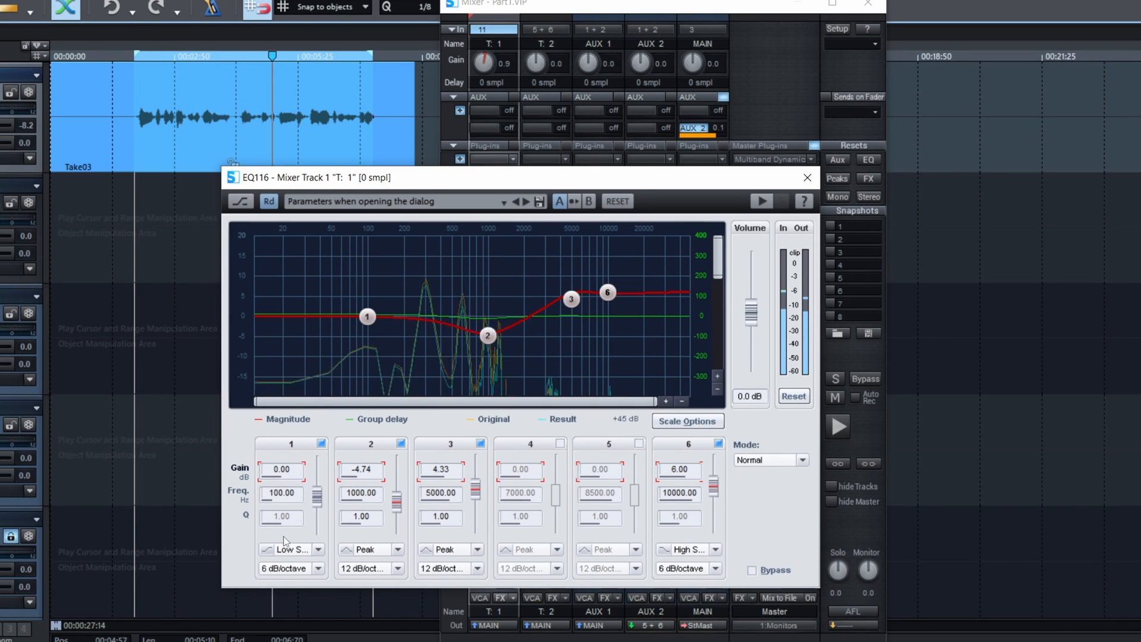
{"action": "left_click", "coordinate": [297, 553]}
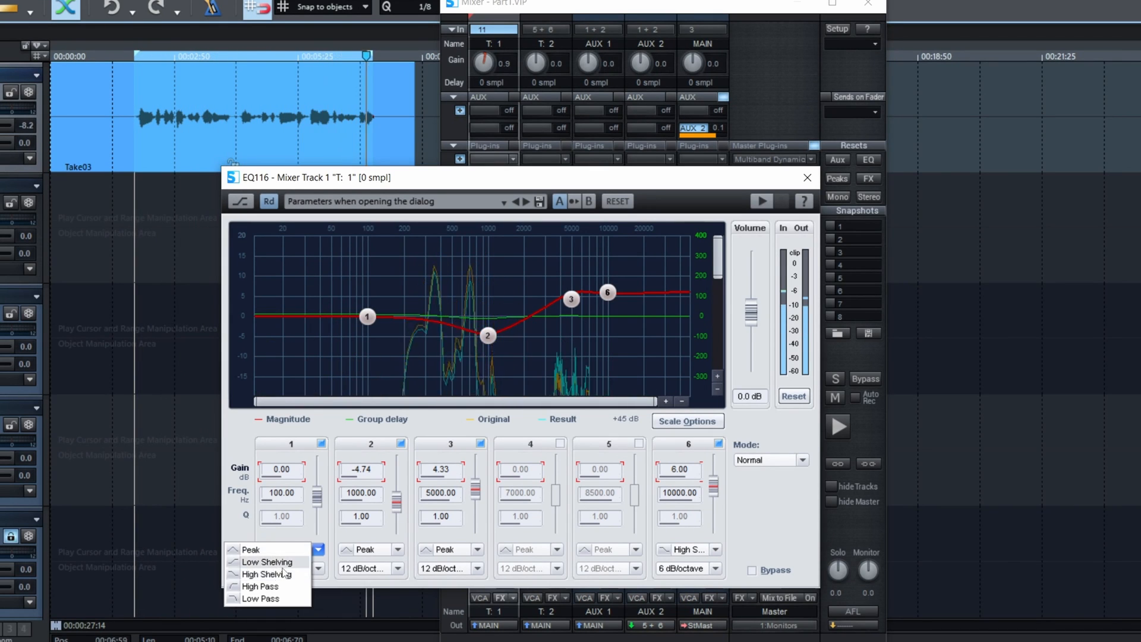
{"action": "left_click", "coordinate": [283, 587]}
{"action": "left_click_drag", "start_coordinate": [368, 316], "coordinate": [362, 293]}
Move EQ band 2 to about 72 Hz at 7.74 dB, band 3 to 387 Hz at -2.83 dB and band 6 to 5395 Hz at 4.34 dB
{"action": "left_click_drag", "start_coordinate": [496, 335], "coordinate": [355, 287]}
{"action": "left_click_drag", "start_coordinate": [573, 305], "coordinate": [440, 333]}
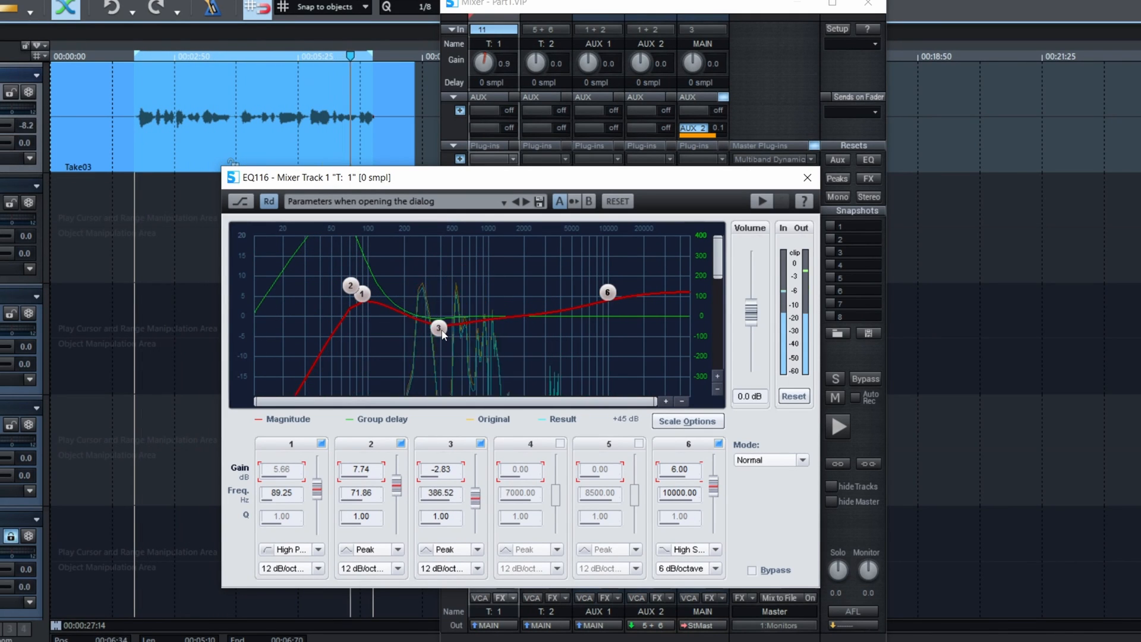
{"action": "left_click_drag", "start_coordinate": [606, 294], "coordinate": [569, 304]}
Enable EQ band 4 at about 2154 Hz with -1.32 dB, close the equalizer and set track 1's volume to -5.3 dB
{"action": "left_click", "coordinate": [560, 444]}
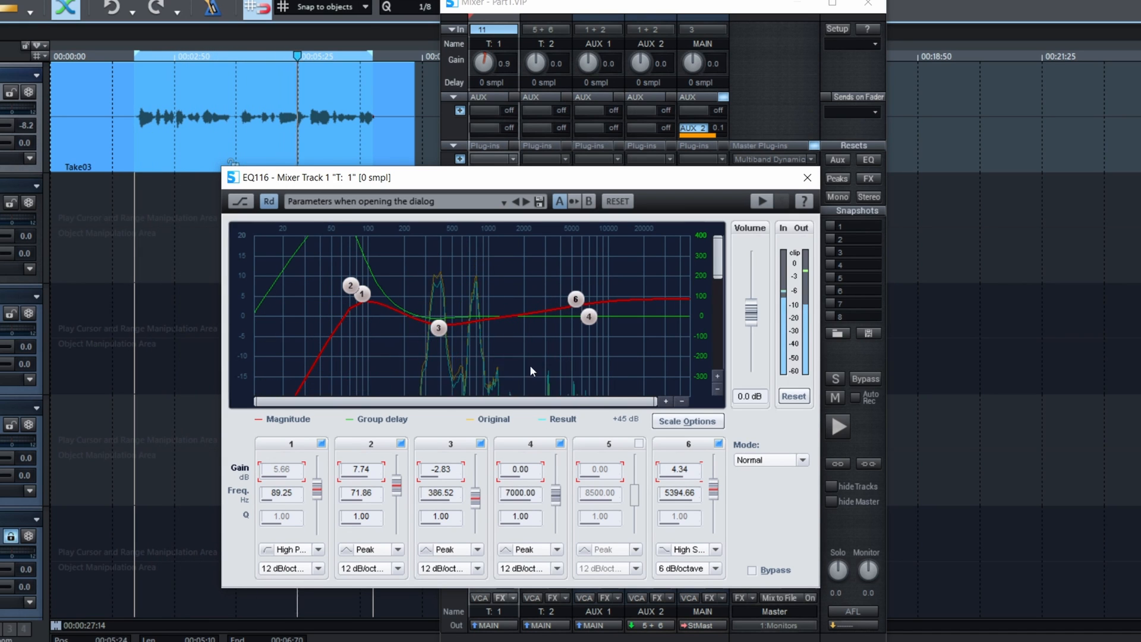
{"action": "left_click_drag", "start_coordinate": [588, 316], "coordinate": [528, 327]}
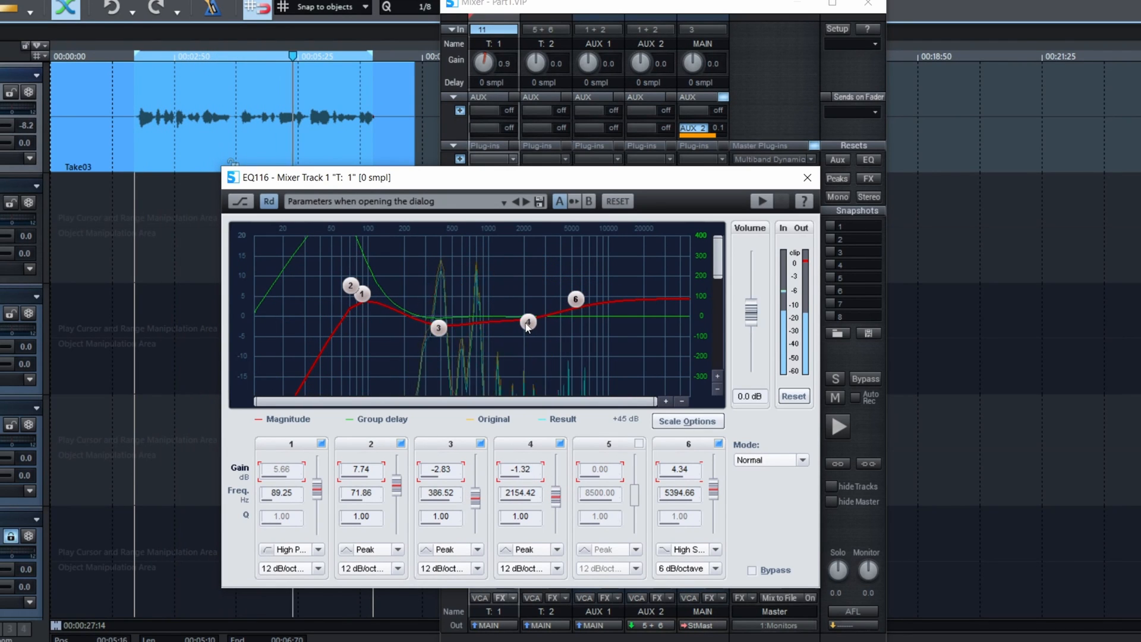
{"action": "left_click", "coordinate": [807, 177]}
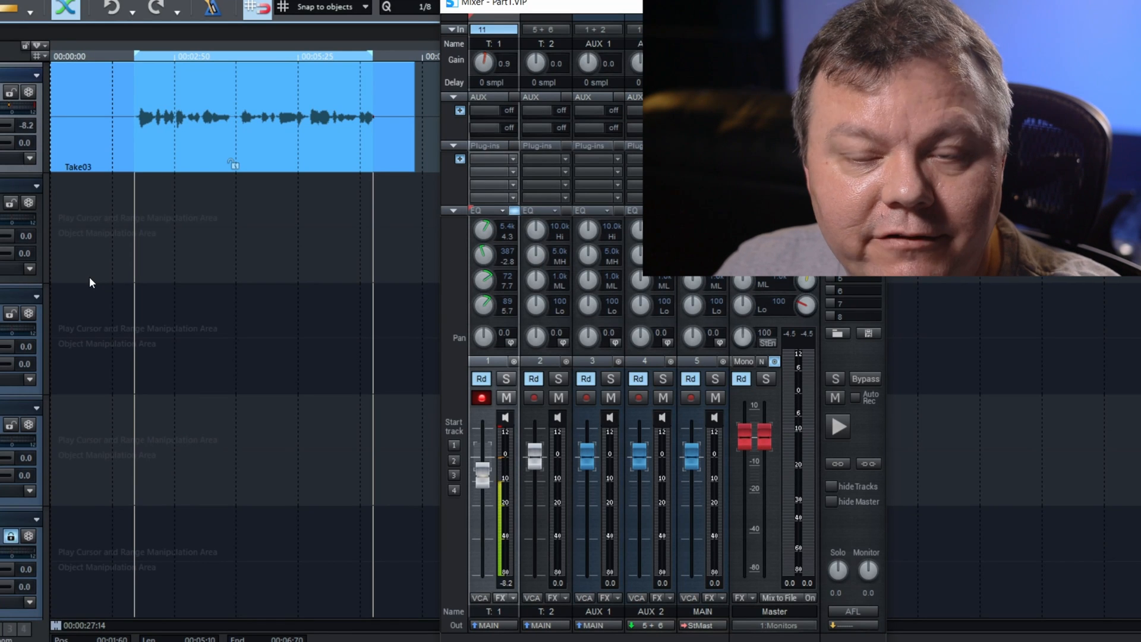
{"action": "left_click_drag", "start_coordinate": [481, 476], "coordinate": [481, 469]}
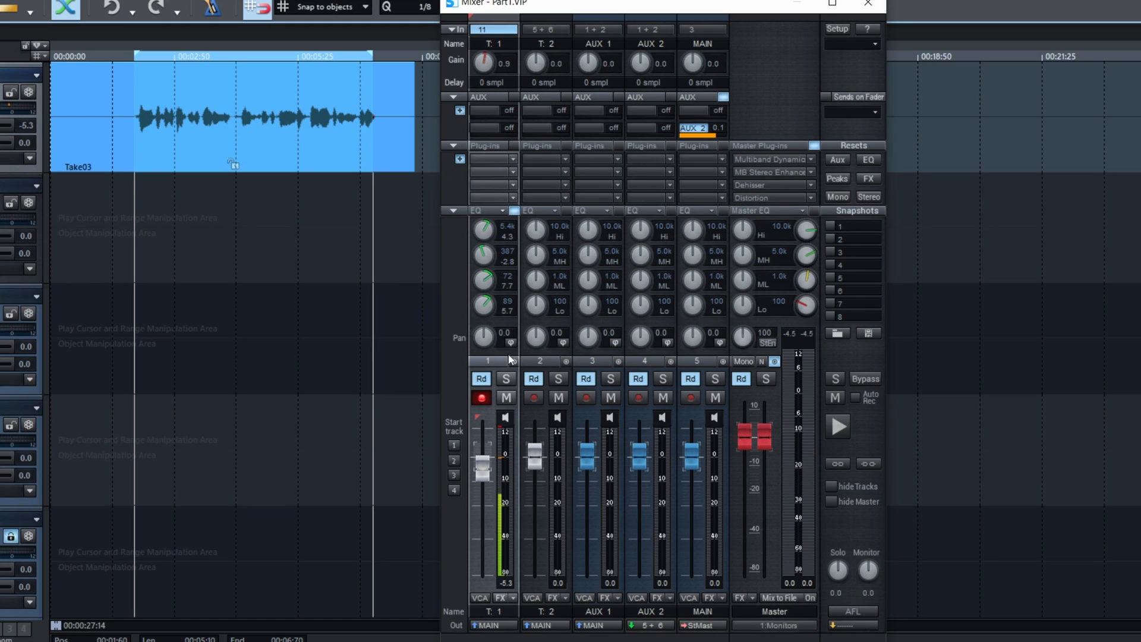
Open the Plug-in Browser for track 1's first plug-in slot and move its window over the Mixer
{"action": "right_click", "coordinate": [513, 155]}
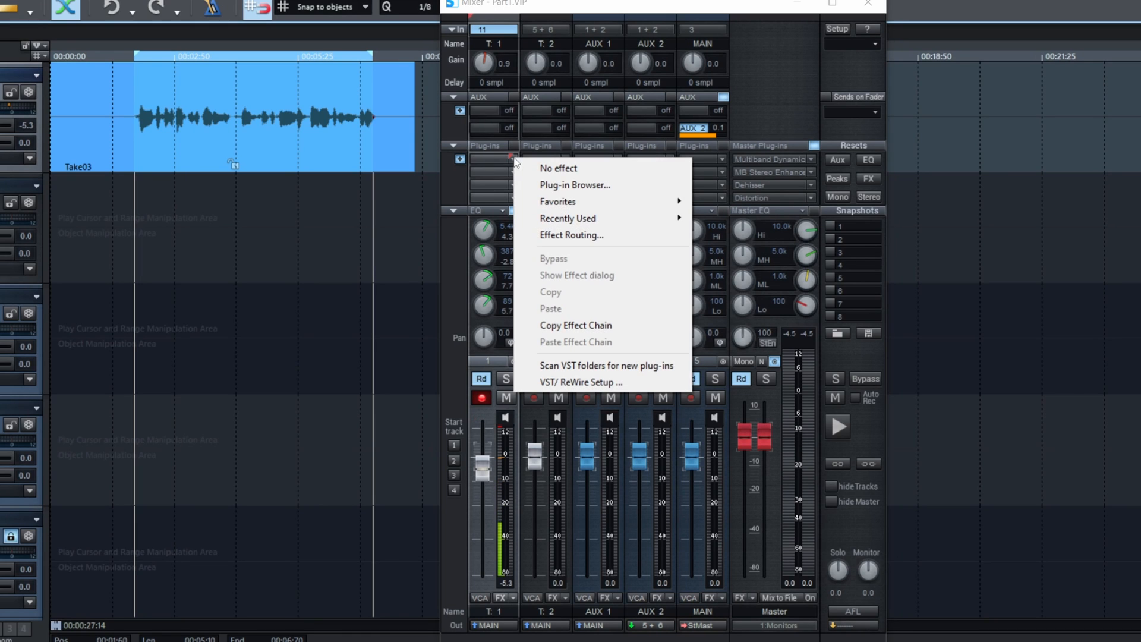
{"action": "left_click", "coordinate": [449, 185]}
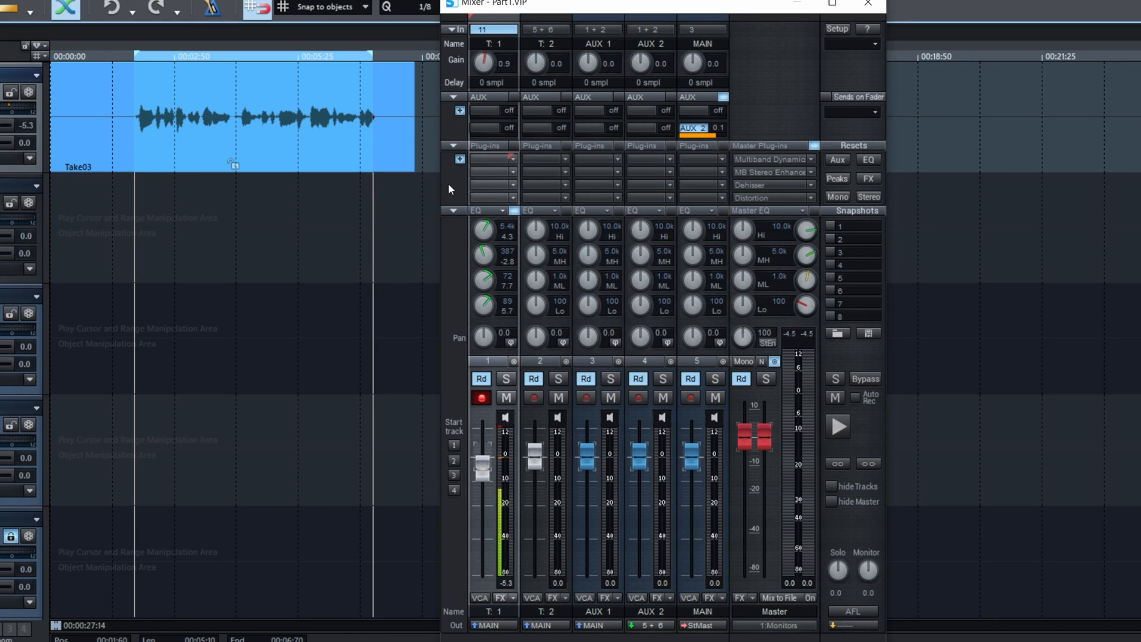
{"action": "right_click", "coordinate": [514, 158]}
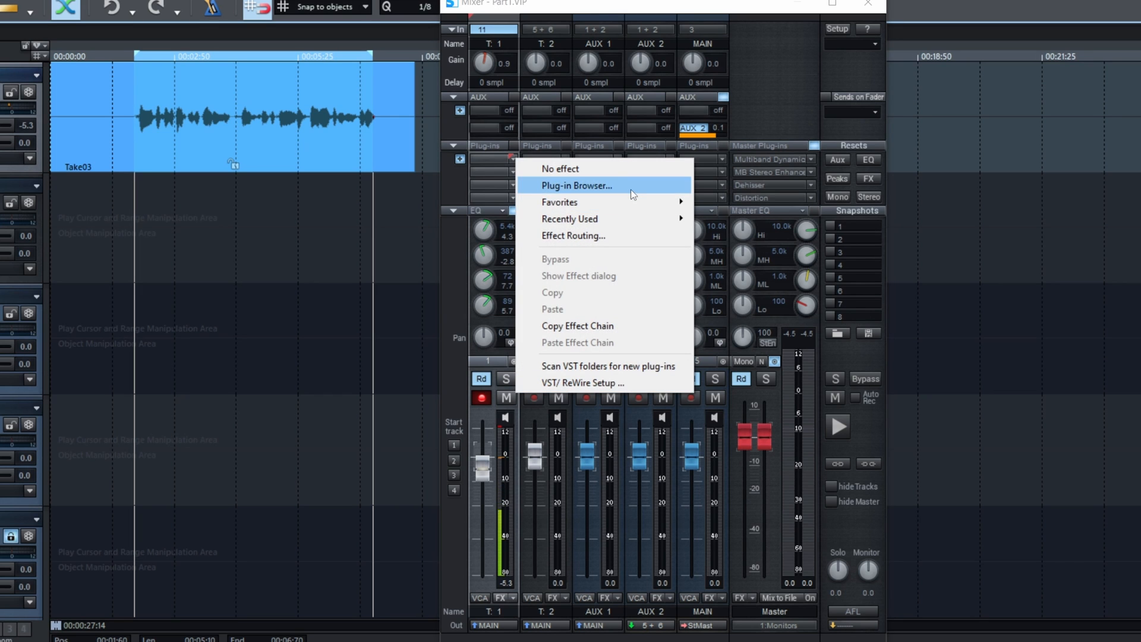
{"action": "mouse_move", "coordinate": [626, 204]}
{"action": "mouse_move", "coordinate": [587, 223]}
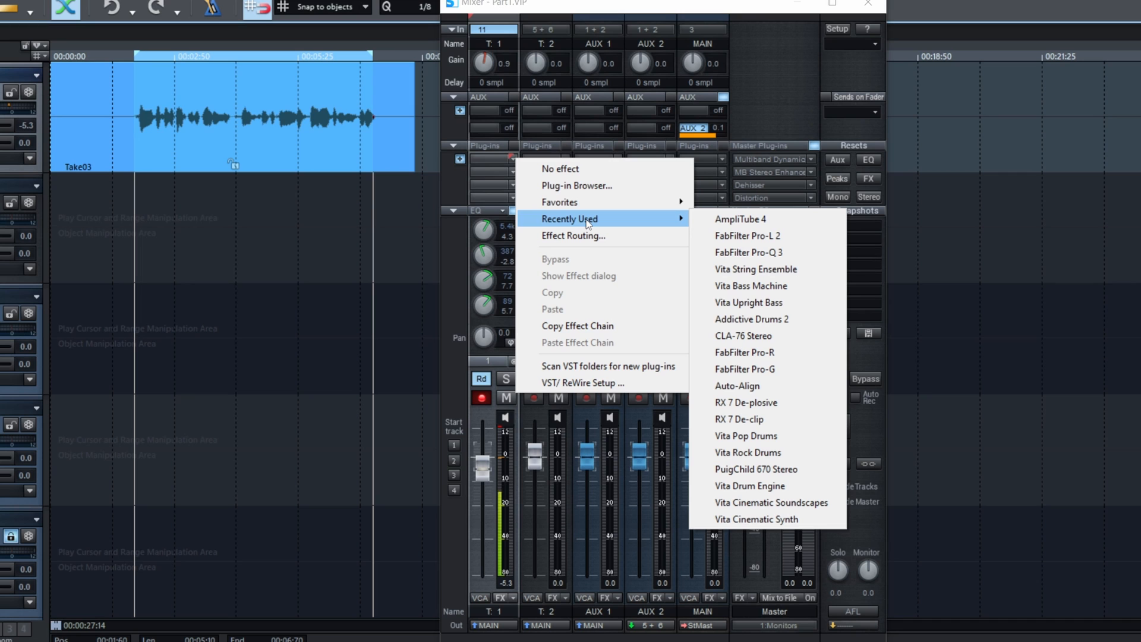
{"action": "left_click", "coordinate": [596, 187]}
{"action": "left_click_drag", "start_coordinate": [464, 214], "coordinate": [643, 122]}
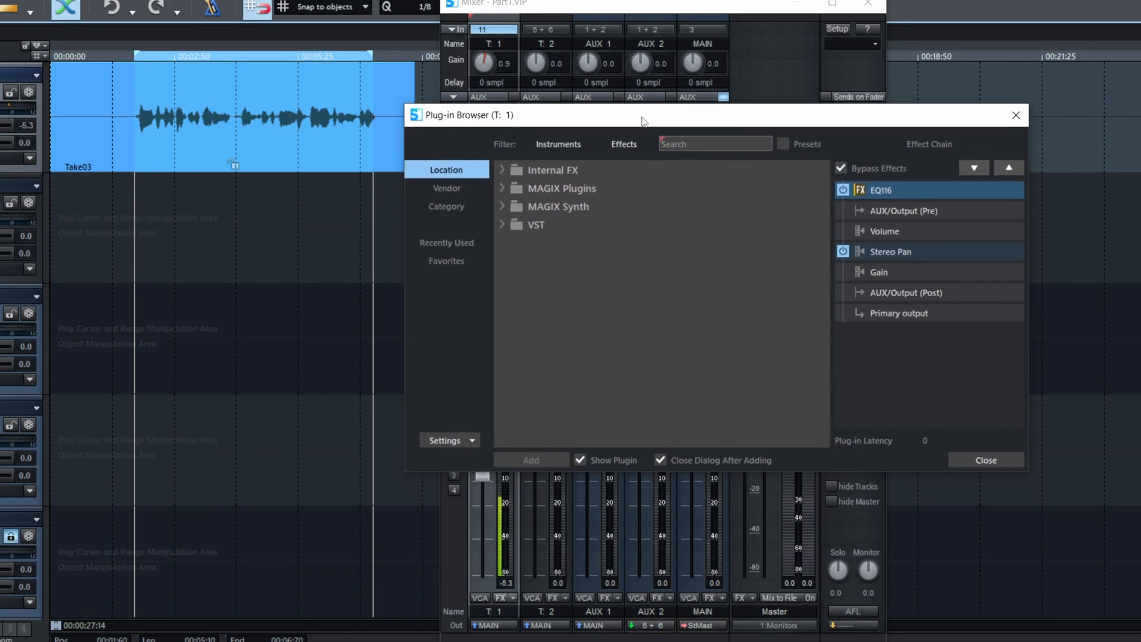
Search the plug-in list for "eq" and for "com" to find equalizers and compressors
{"action": "left_click", "coordinate": [681, 149]}
{"action": "type", "text": "eq"}
{"action": "scroll", "coordinate": [647, 333], "scroll_direction": "down", "scroll_amount": 8}
{"action": "scroll", "coordinate": [653, 368], "scroll_direction": "up", "scroll_amount": 10}
{"action": "left_click", "coordinate": [643, 186]}
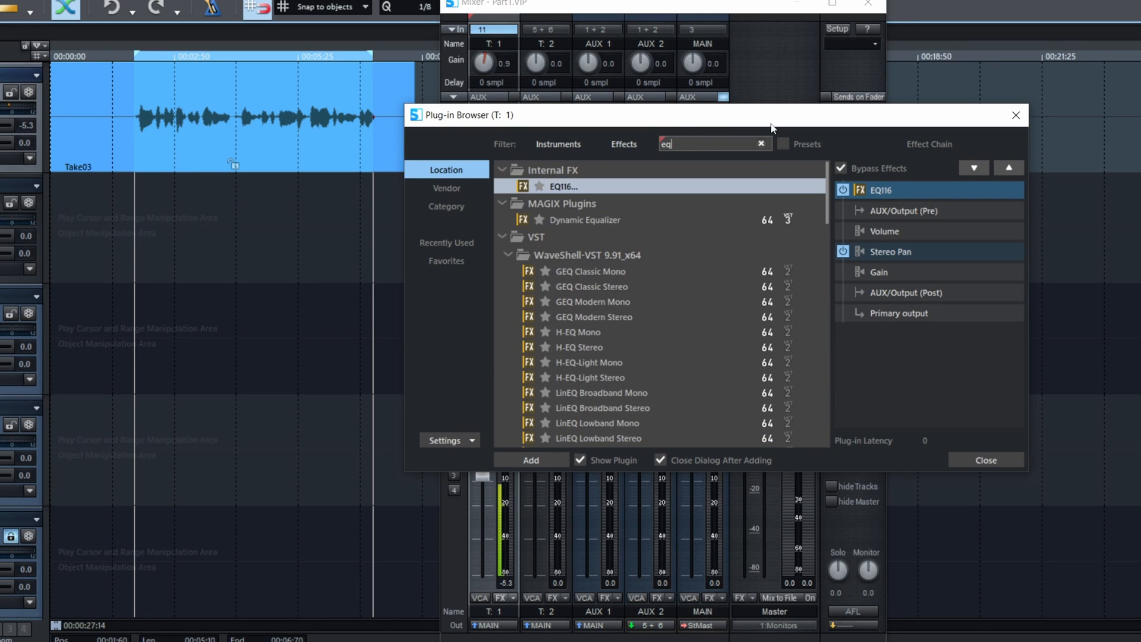
{"action": "type", "text": "co="}
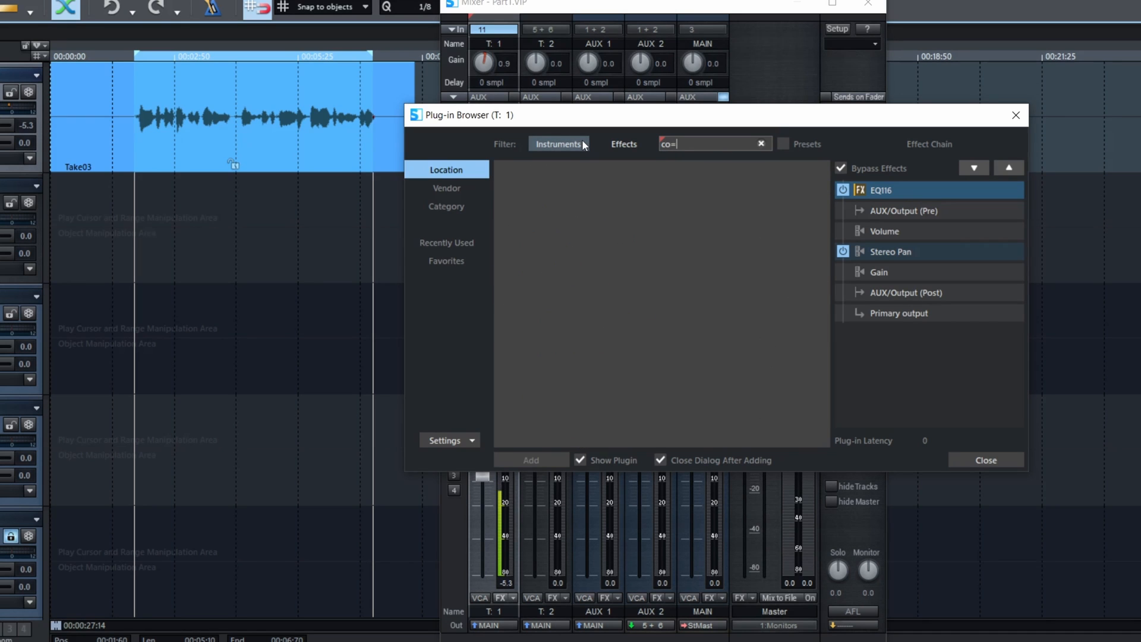
{"action": "key", "text": "BackSpace"}
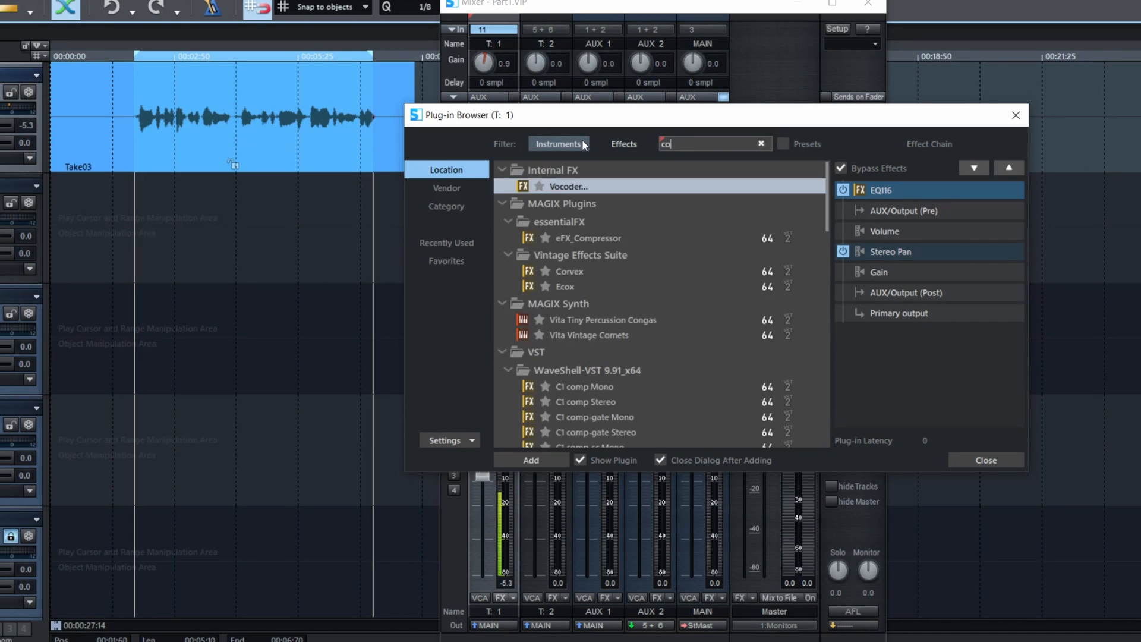
{"action": "type", "text": "m"}
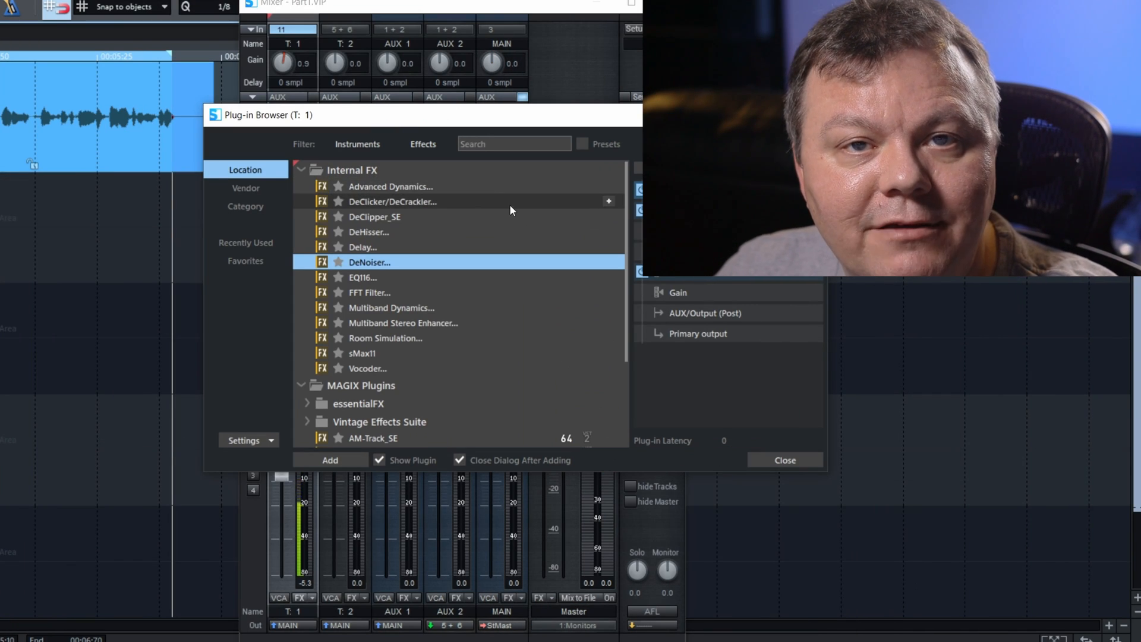
Find eFX_Compressor with the search "com", mark it as a favorite and look it up among track 1's favorite plug-ins
{"action": "left_click", "coordinate": [479, 143]}
{"action": "type", "text": "com"}
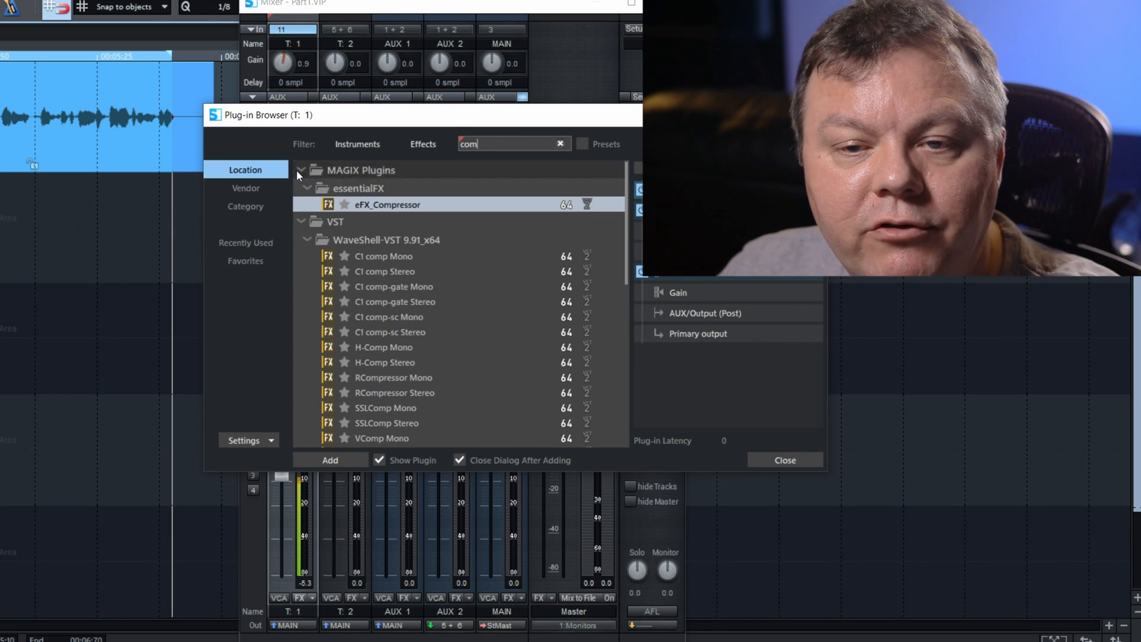
{"action": "left_click", "coordinate": [344, 205]}
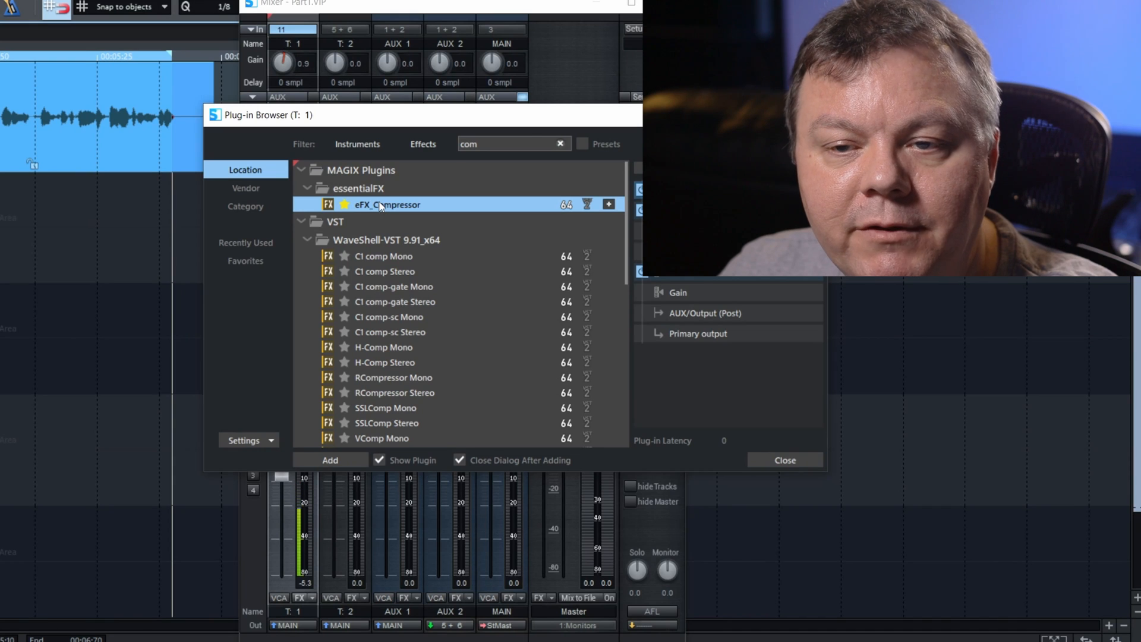
{"action": "left_click", "coordinate": [775, 460]}
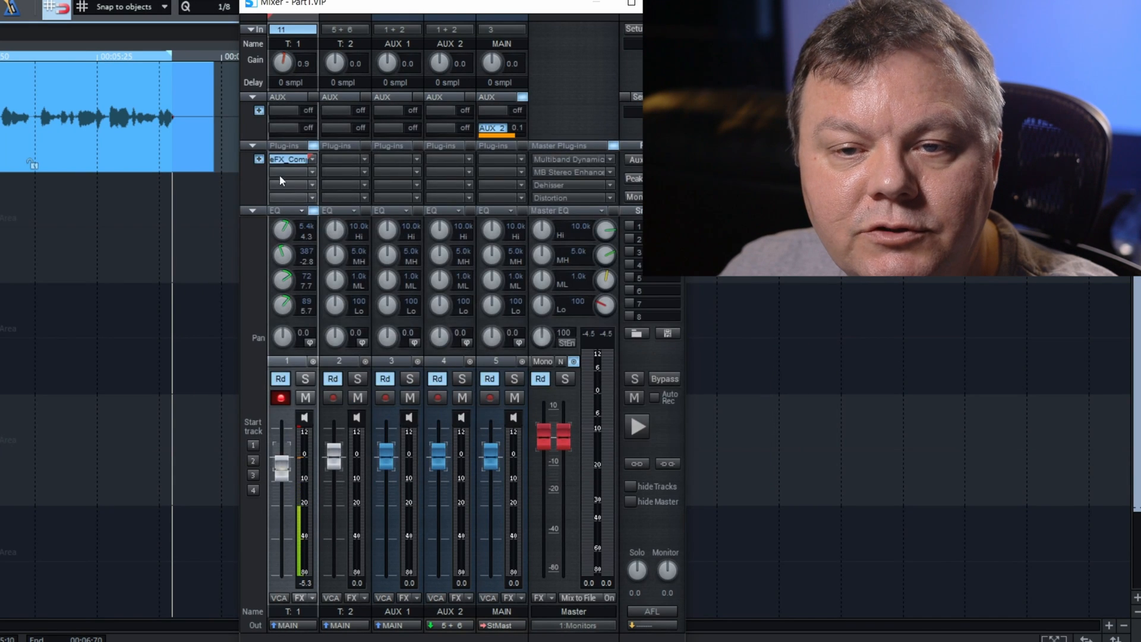
{"action": "left_click", "coordinate": [311, 158]}
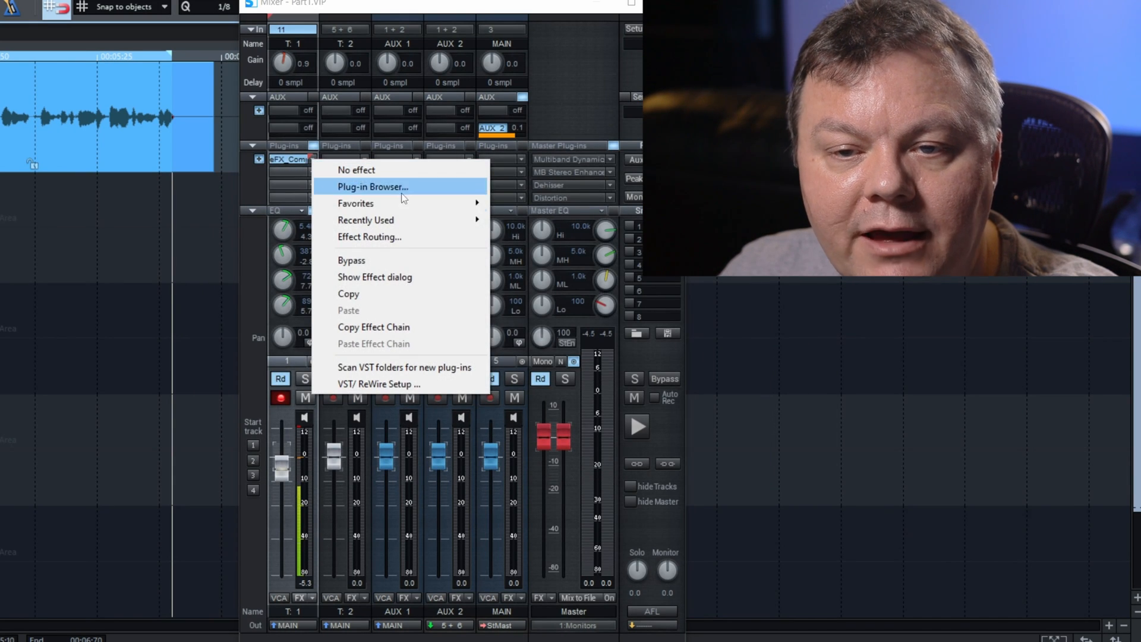
{"action": "mouse_move", "coordinate": [408, 207]}
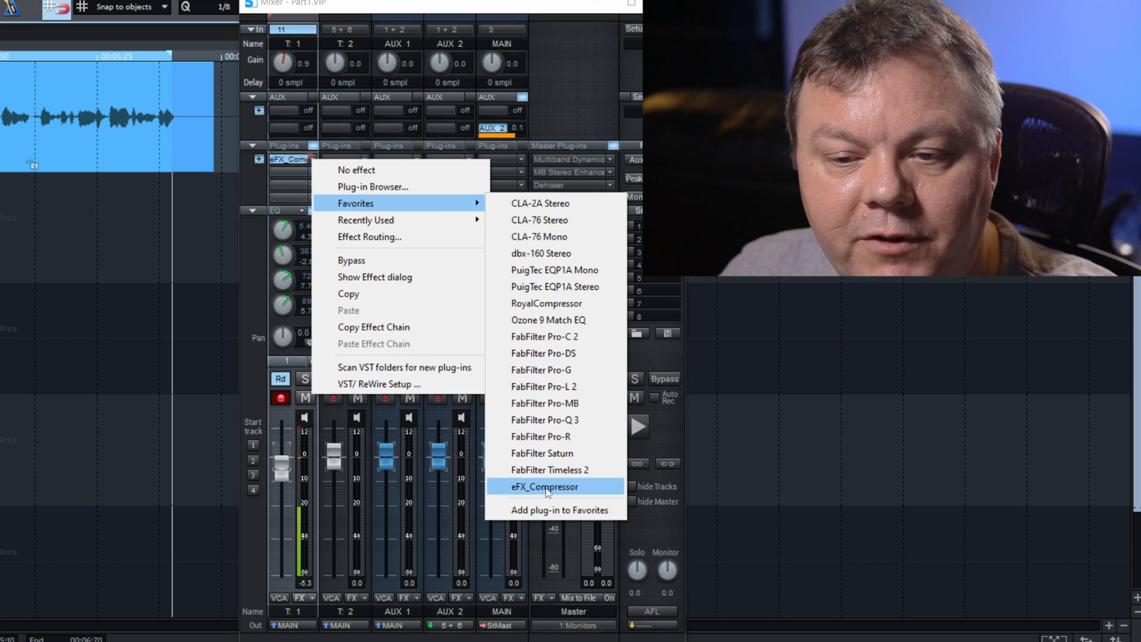